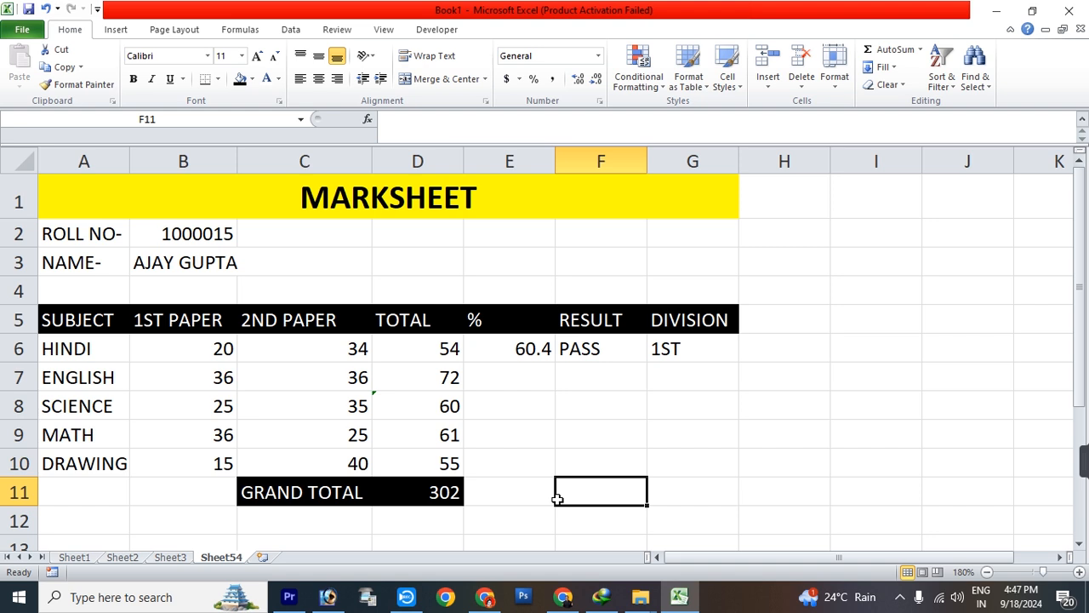
Step: Insert a new blank worksheet after Sheet4
{"action": "right_click", "coordinate": [236, 558]}
{"action": "left_click", "coordinate": [306, 523]}
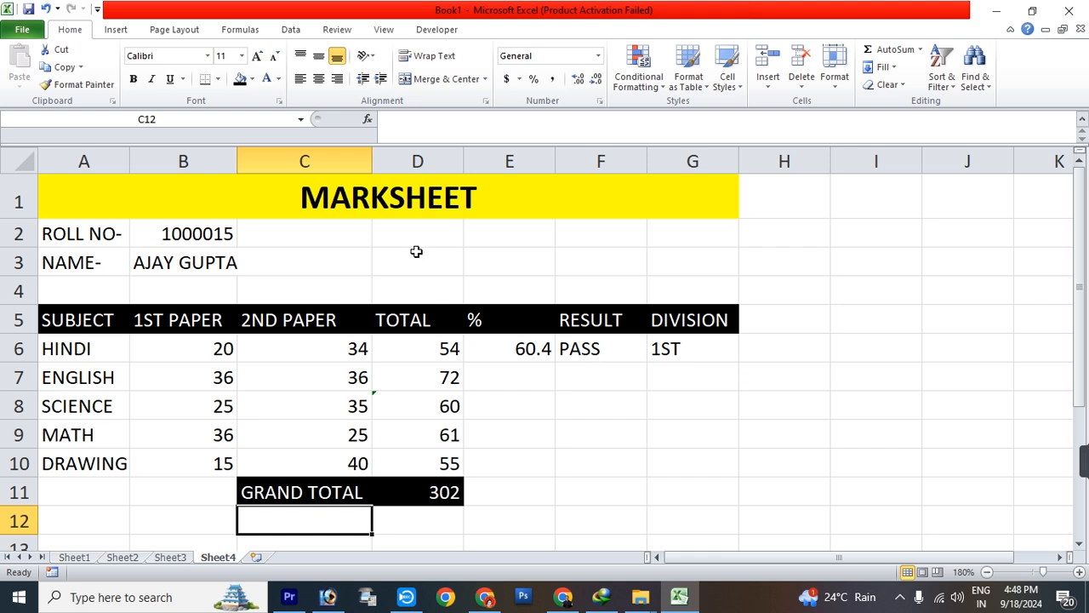
{"action": "left_click", "coordinate": [256, 557]}
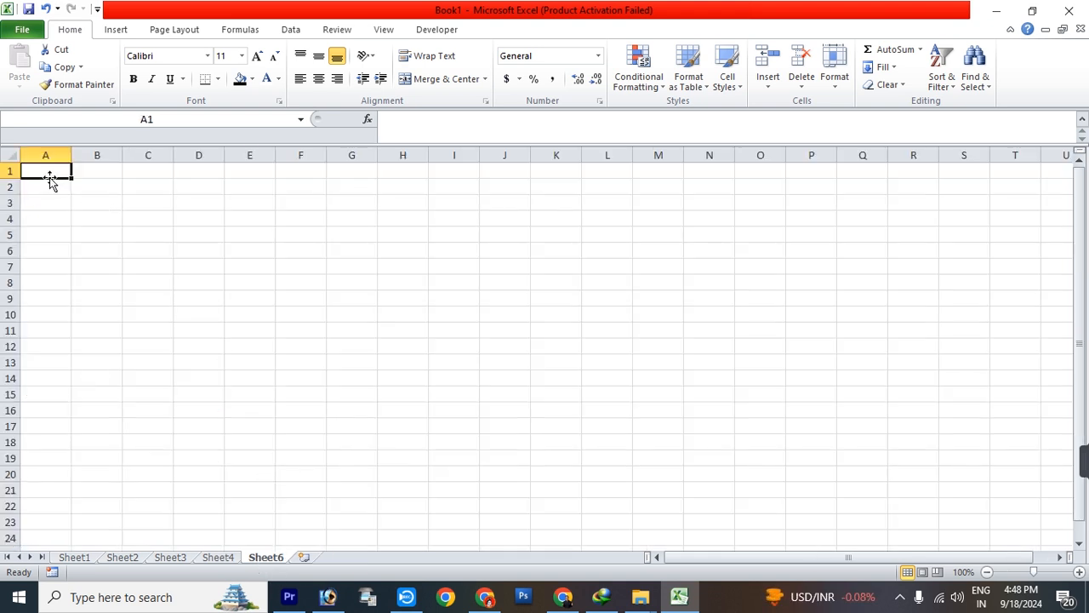
Step: Enter the heading ROLL NO in cell A3 of the new sheet
{"action": "left_click_drag", "start_coordinate": [66, 172], "coordinate": [344, 173]}
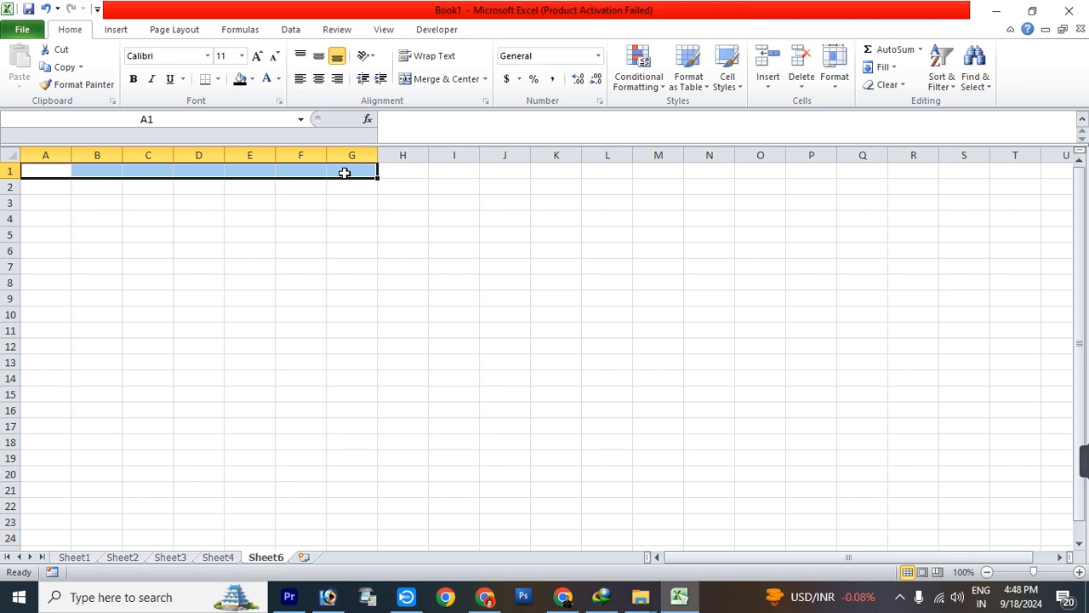
{"action": "left_click", "coordinate": [298, 313]}
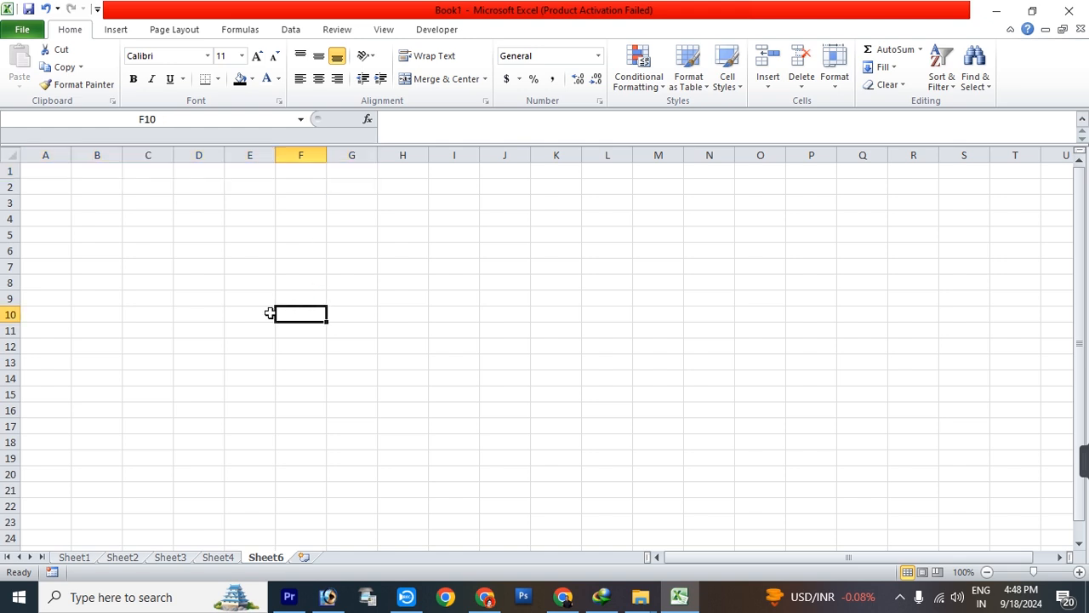
{"action": "left_click", "coordinate": [54, 199]}
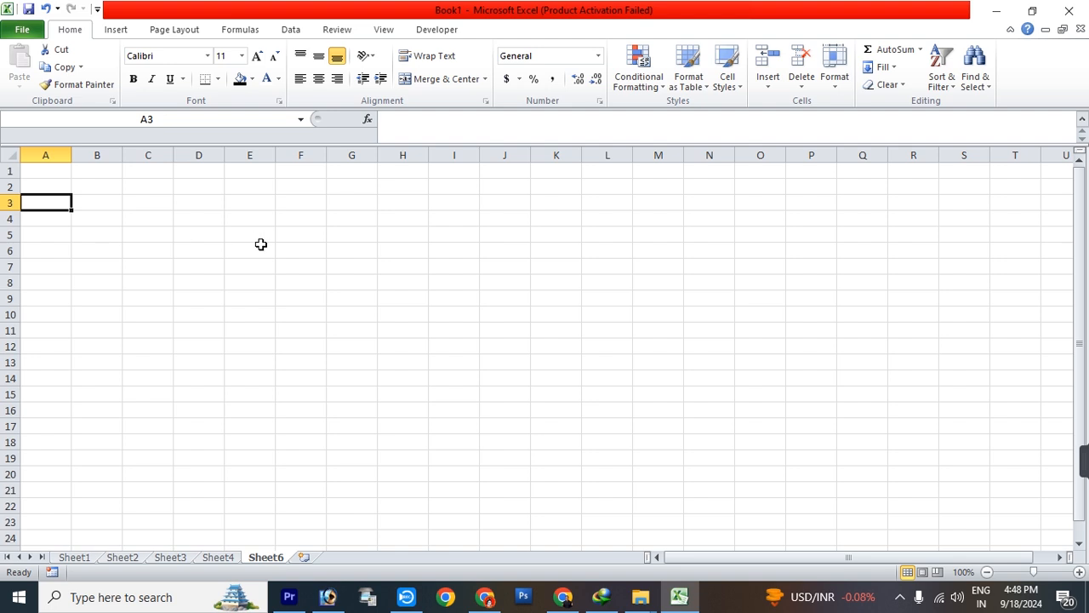
{"action": "type", "text": "ROLL NO"}
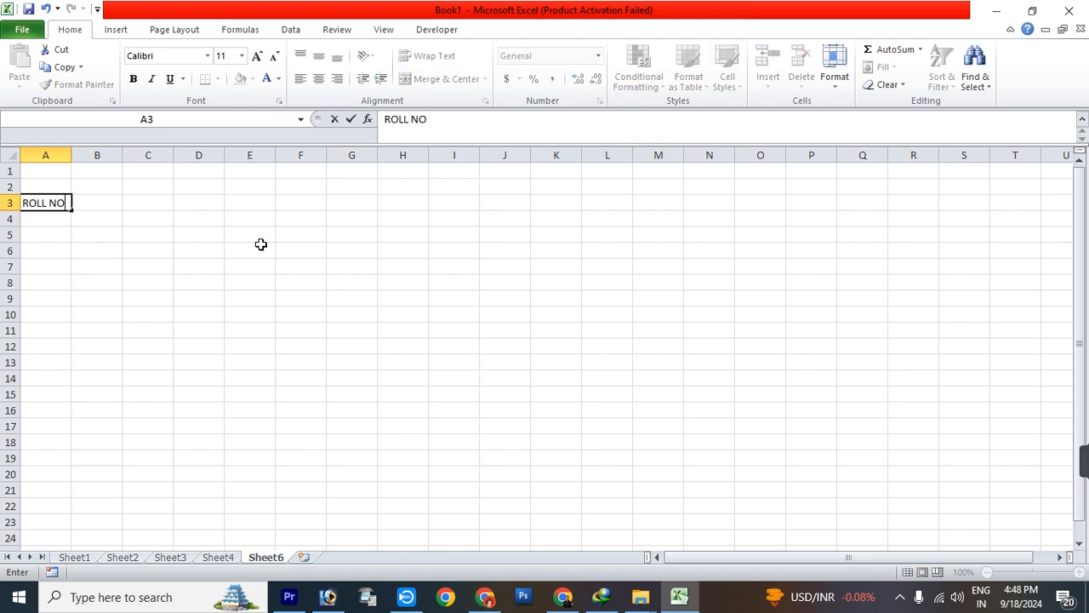
{"action": "key", "text": "Tab"}
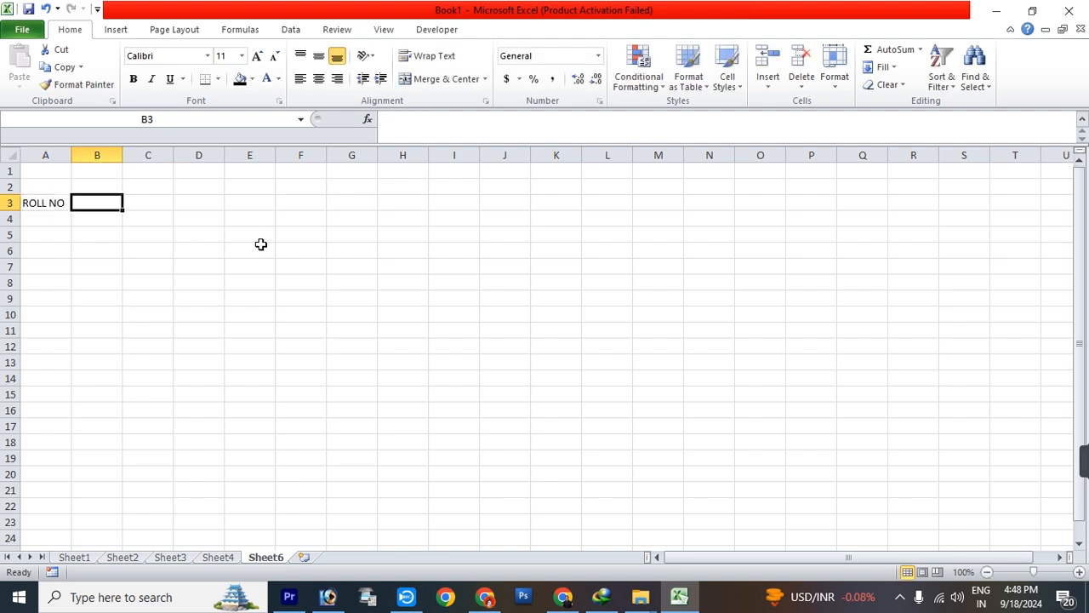
Step: Check the roll number and name fields on Sheet4, and enter the heading NAME in cell B3 of Sheet6
{"action": "left_click", "coordinate": [222, 558]}
{"action": "left_click", "coordinate": [170, 240]}
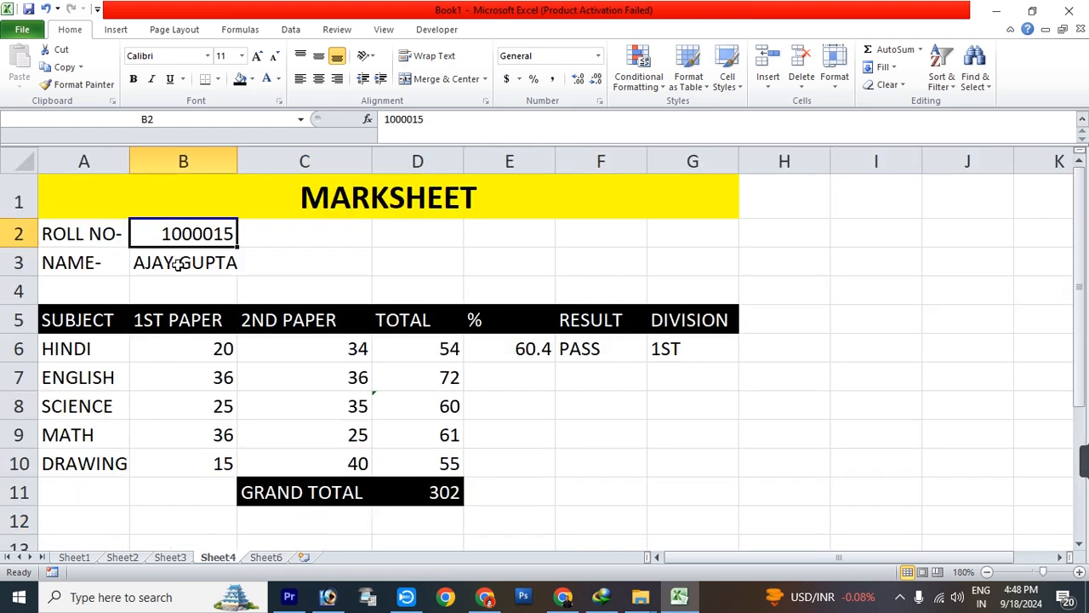
{"action": "left_click", "coordinate": [177, 263]}
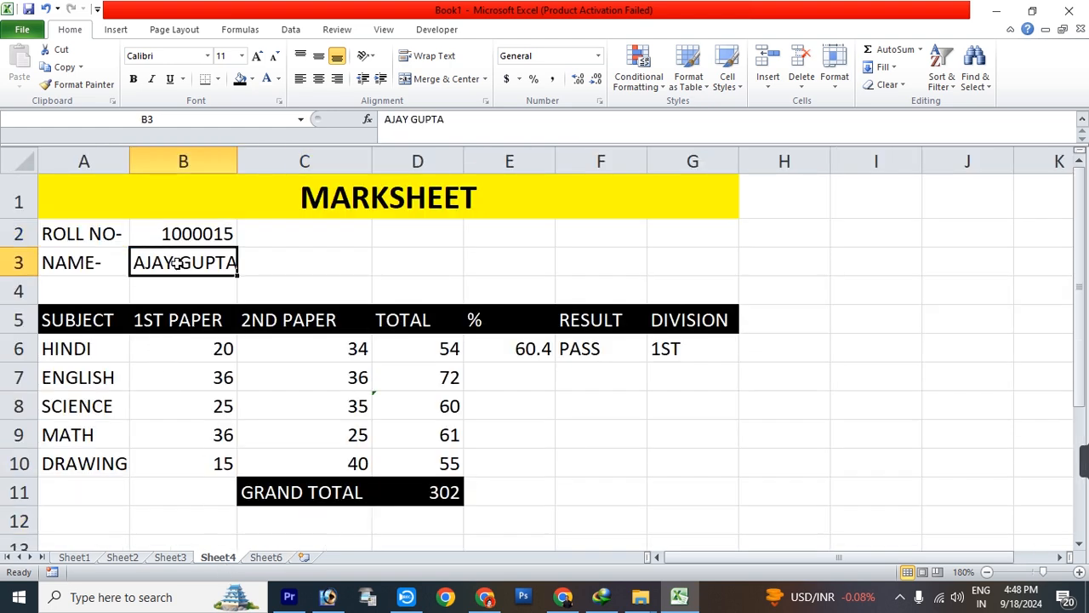
{"action": "left_click", "coordinate": [274, 560]}
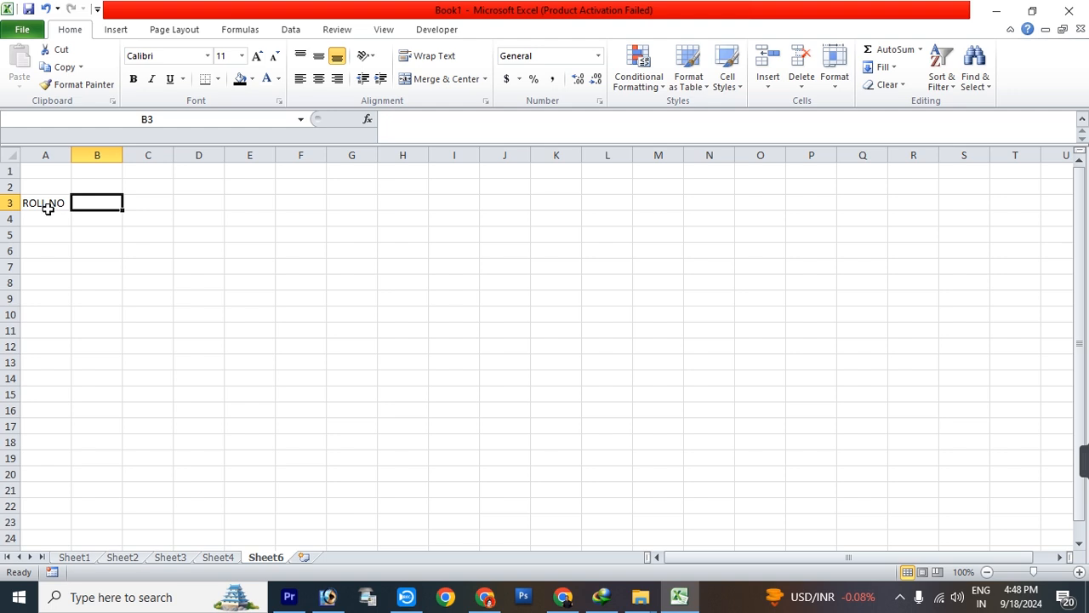
{"action": "type", "text": "NAME"}
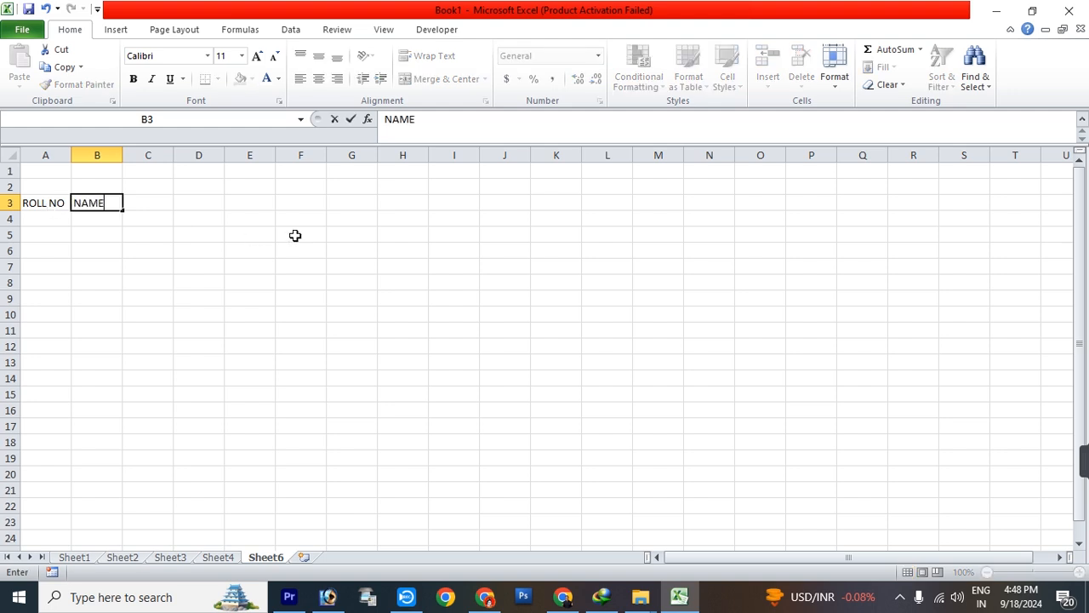
{"action": "key", "text": "Tab"}
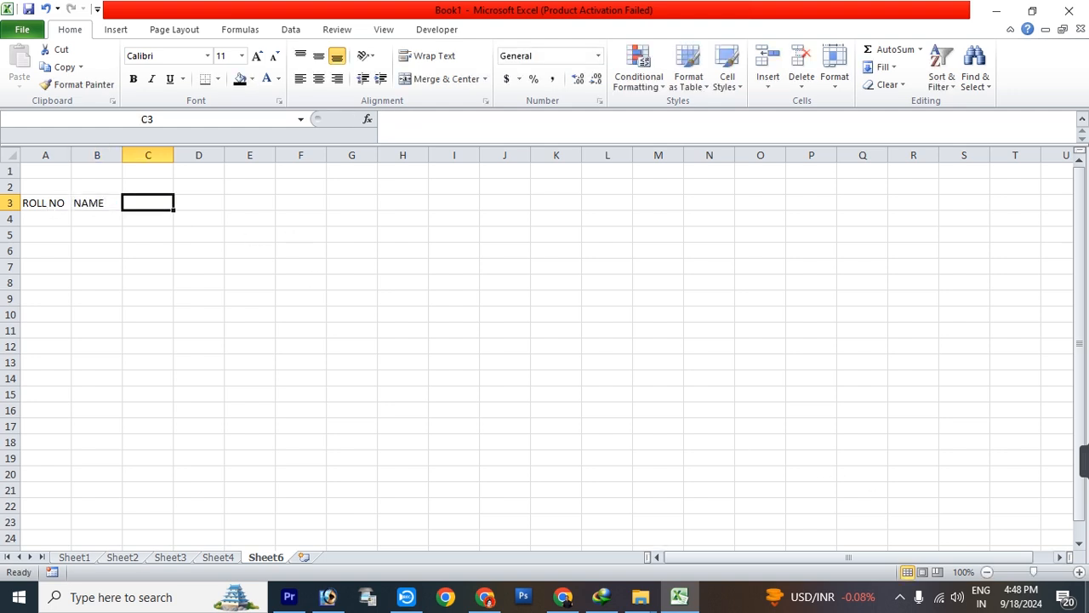
Step: Enlarge the Sheet6 view to 160% and review the ROLL NO and NAME headings
{"action": "left_click", "coordinate": [1079, 573]}
{"action": "left_click", "coordinate": [1079, 573]}
{"action": "left_click", "coordinate": [1079, 573]}
{"action": "left_click", "coordinate": [1079, 573]}
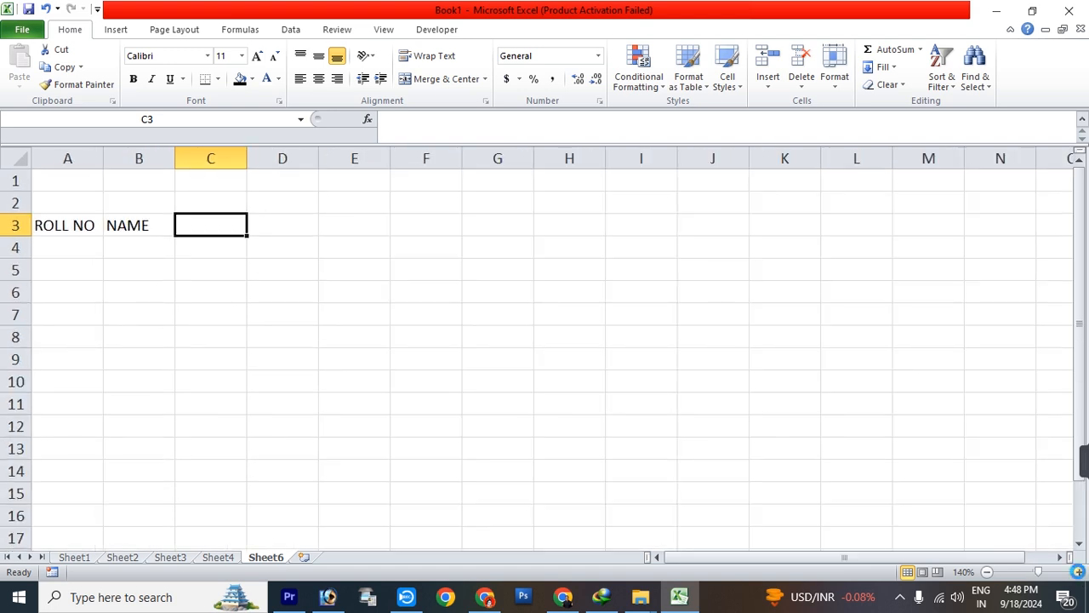
{"action": "left_click", "coordinate": [1079, 573]}
{"action": "left_click", "coordinate": [1079, 572]}
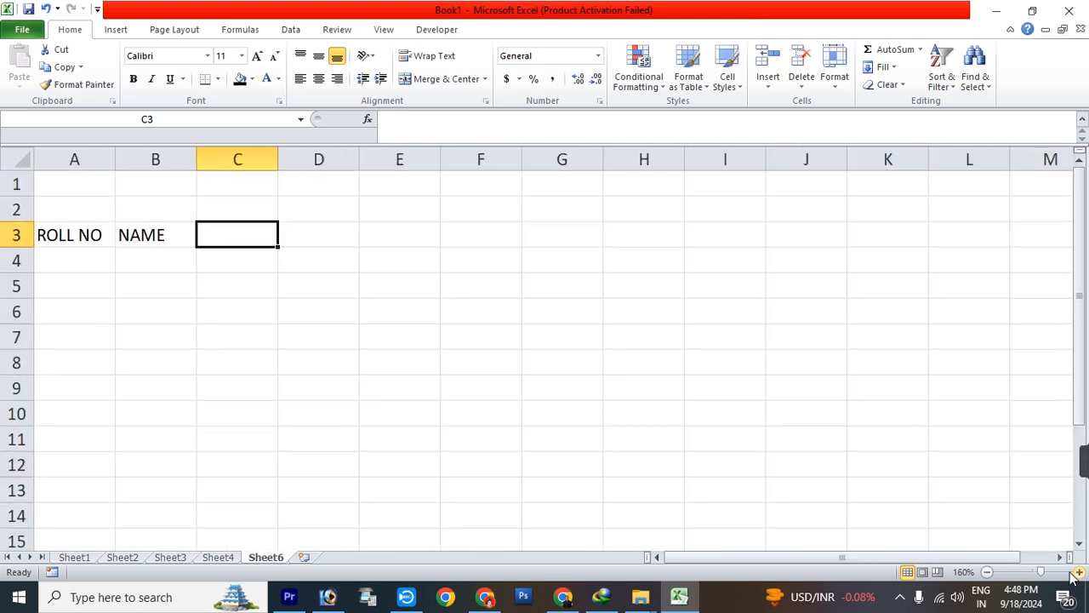
{"action": "left_click", "coordinate": [76, 232]}
{"action": "left_click", "coordinate": [148, 235]}
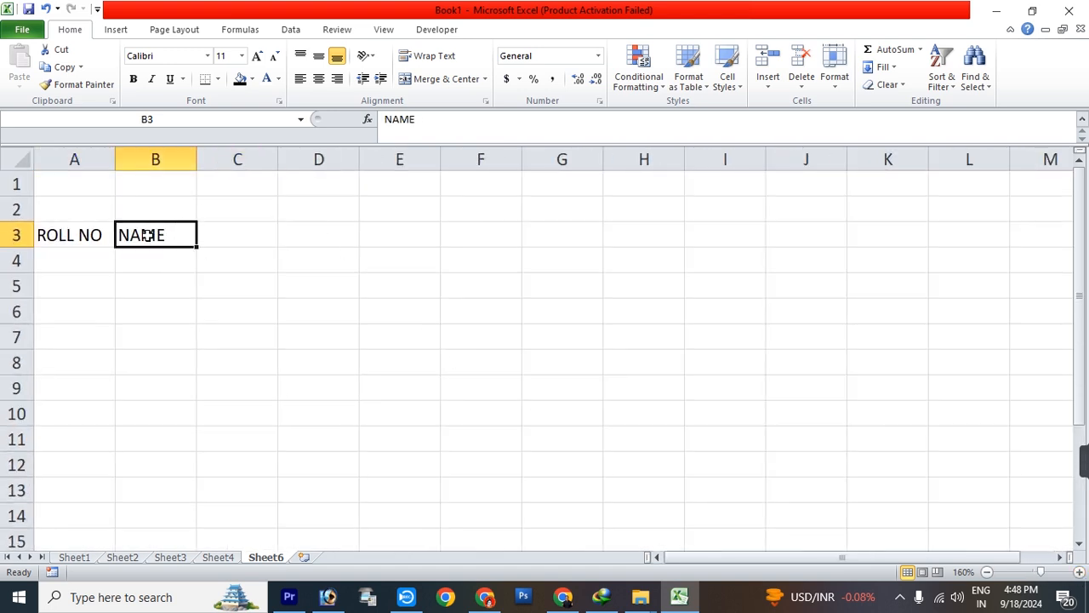
{"action": "left_click", "coordinate": [219, 233]}
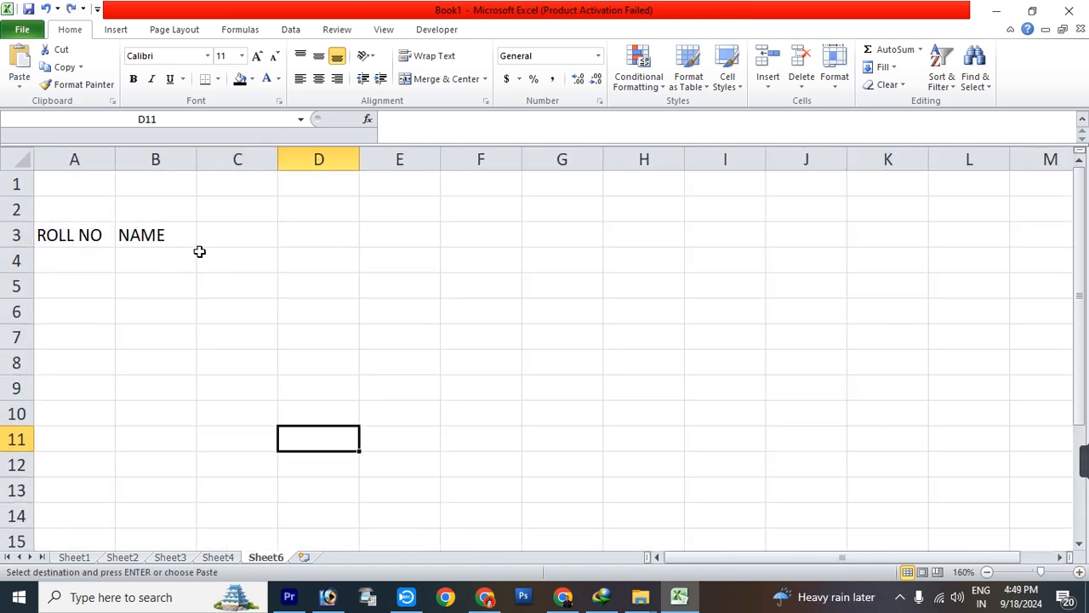
Step: Cancel the pending copy of the table's header row on Sheet4 and select the subject list A5:A10
{"action": "left_click", "coordinate": [219, 558]}
{"action": "left_click", "coordinate": [529, 400]}
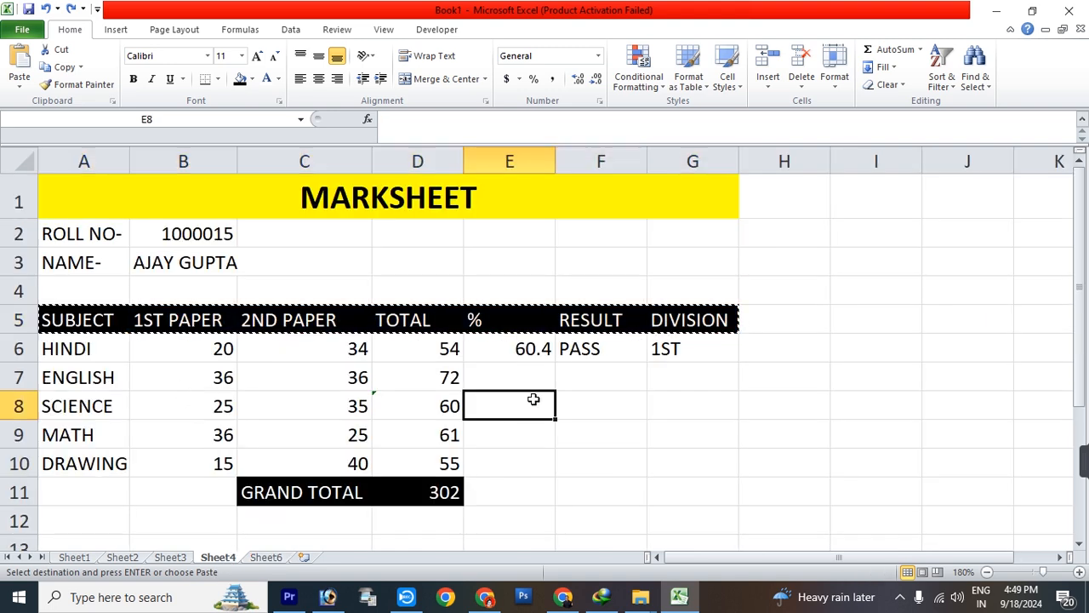
{"action": "key", "text": "Escape"}
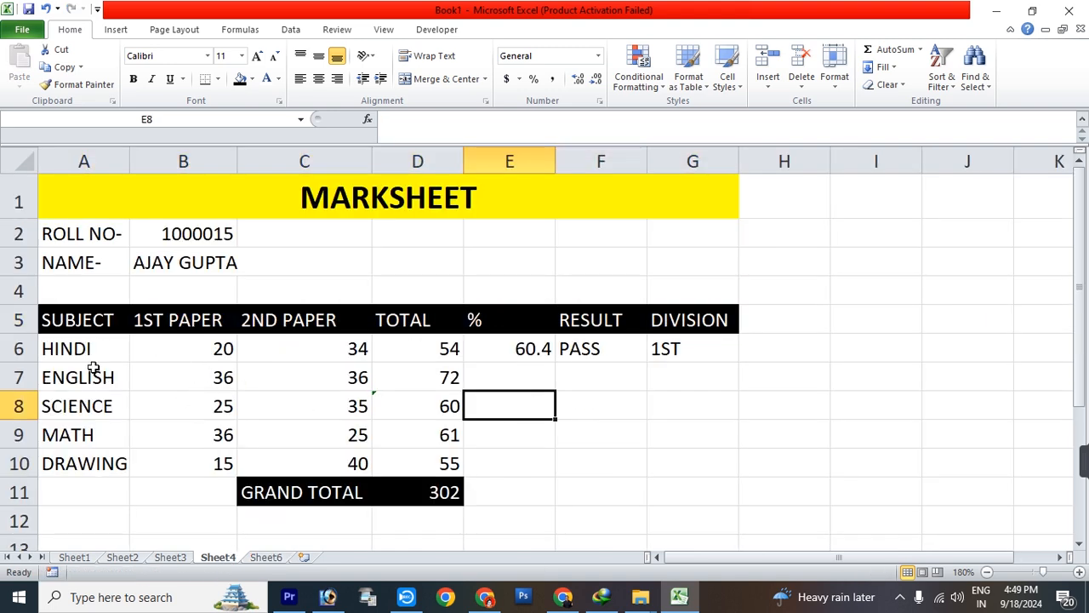
{"action": "left_click", "coordinate": [264, 558]}
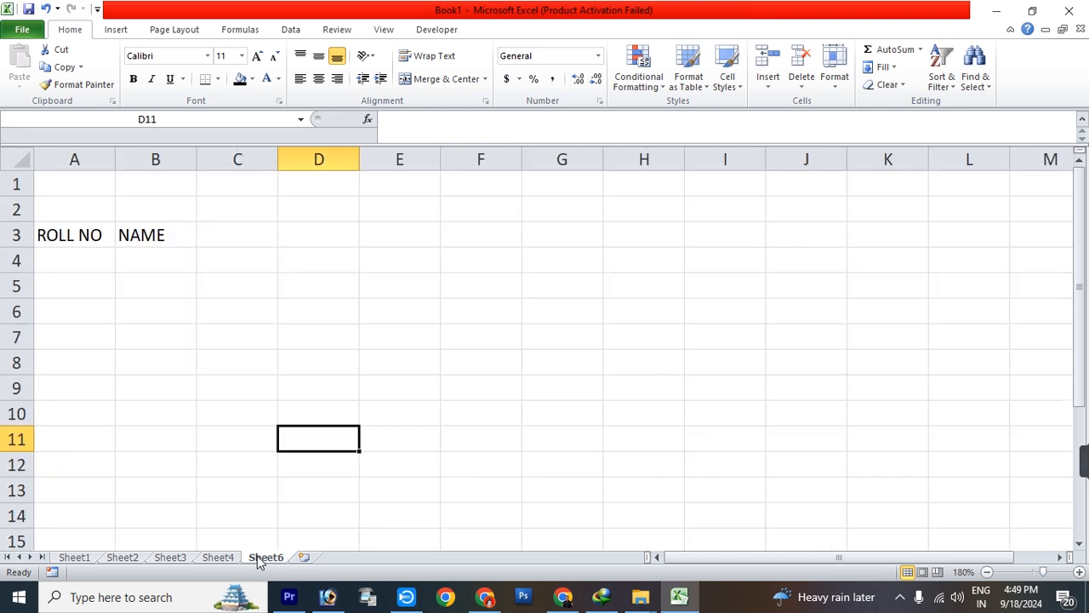
{"action": "left_click", "coordinate": [219, 558]}
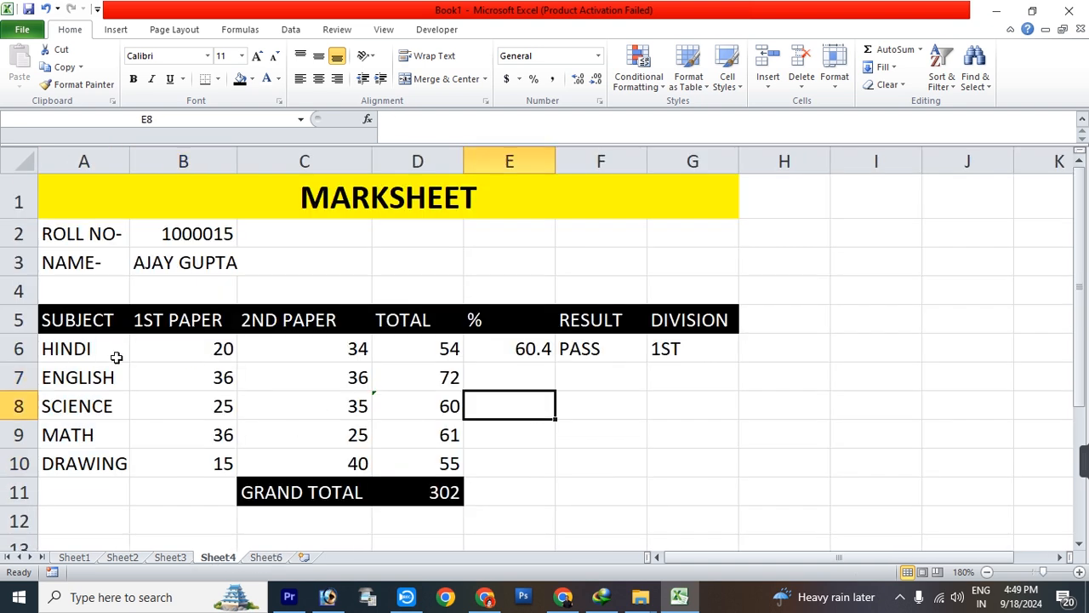
{"action": "left_click_drag", "start_coordinate": [88, 320], "coordinate": [81, 456]}
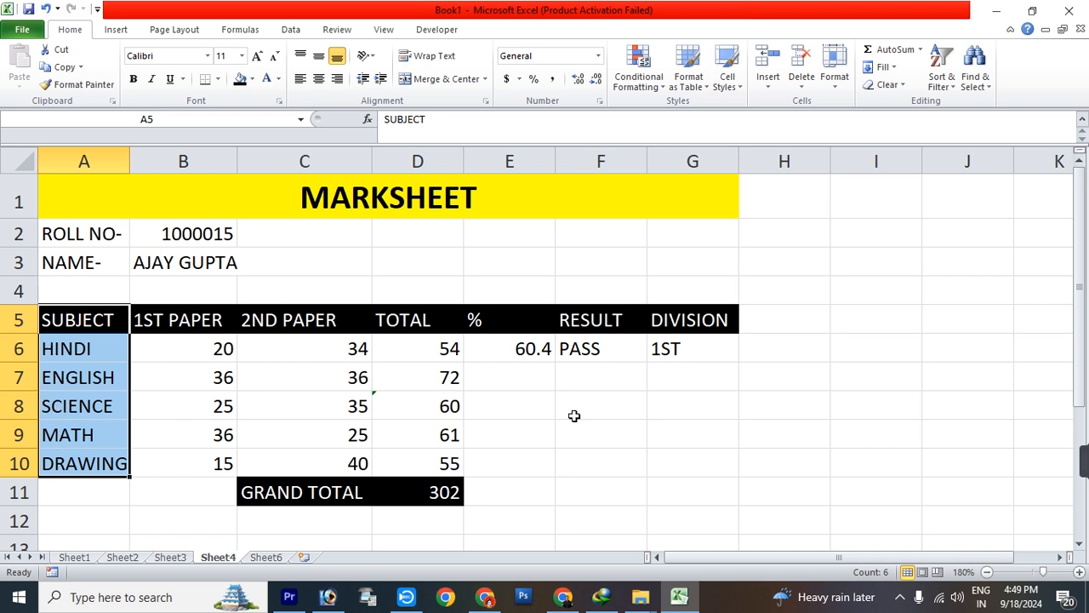
Step: Merge and center cells A1:H1 on Sheet6 and enter the title CLASS LIST
{"action": "left_click", "coordinate": [267, 557]}
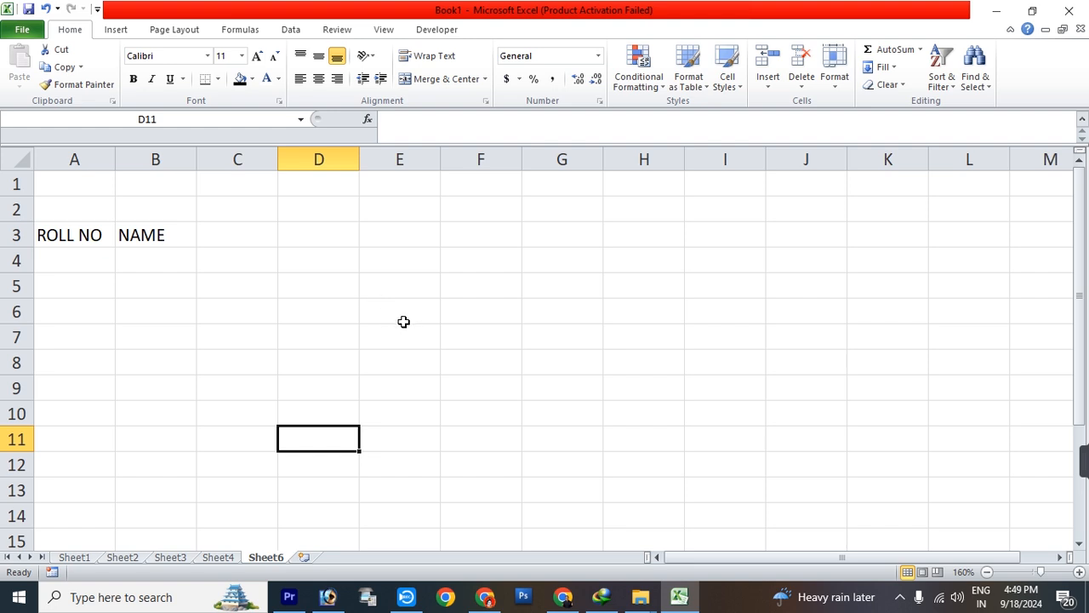
{"action": "left_click_drag", "start_coordinate": [92, 186], "coordinate": [630, 182]}
{"action": "left_click", "coordinate": [415, 80]}
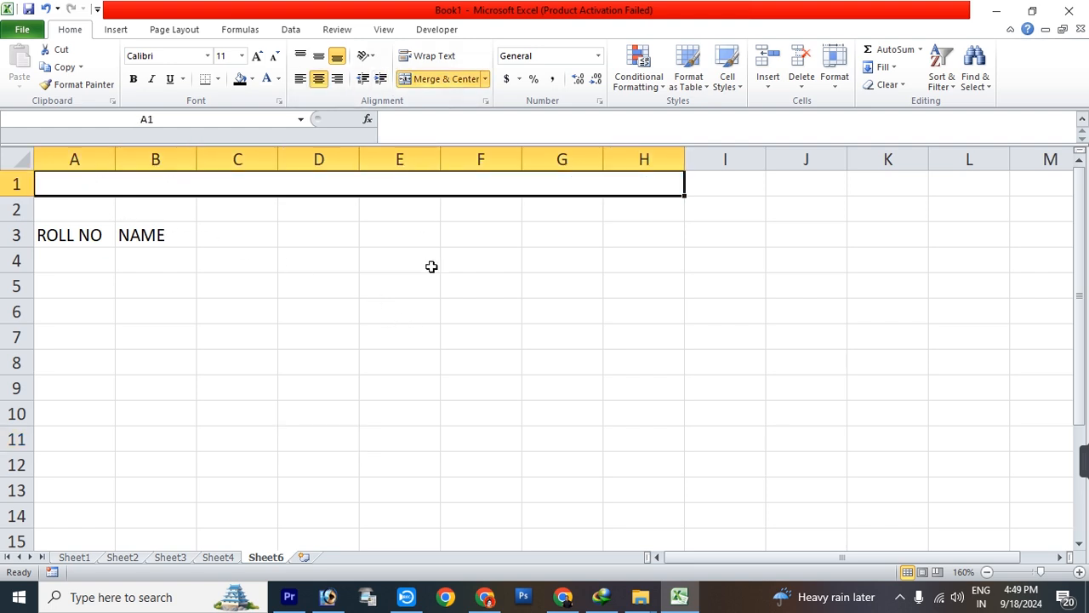
{"action": "type", "text": "CLASS LI"}
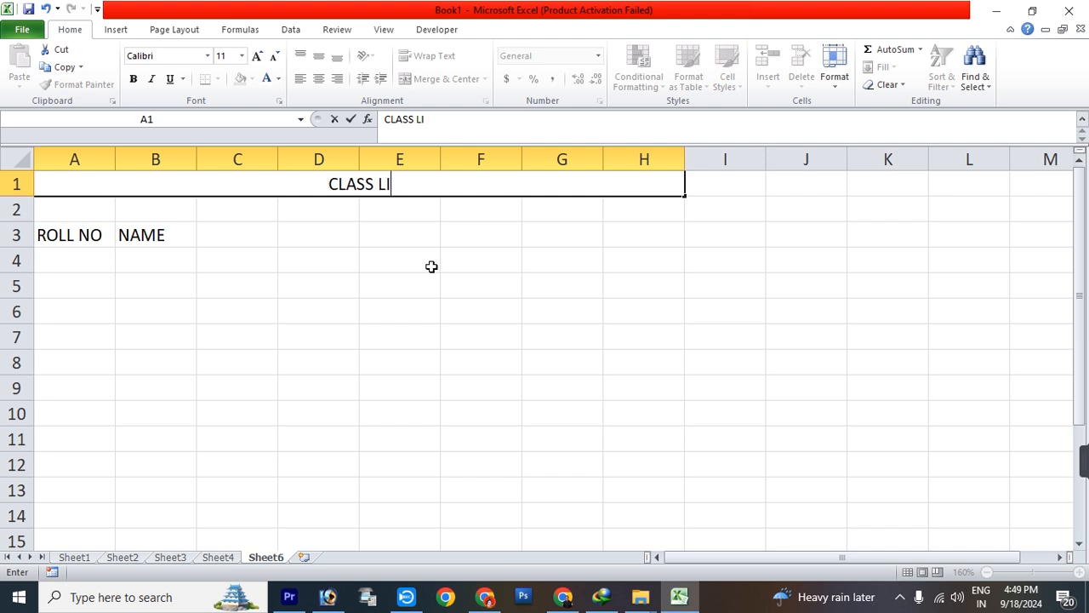
{"action": "type", "text": "ST"}
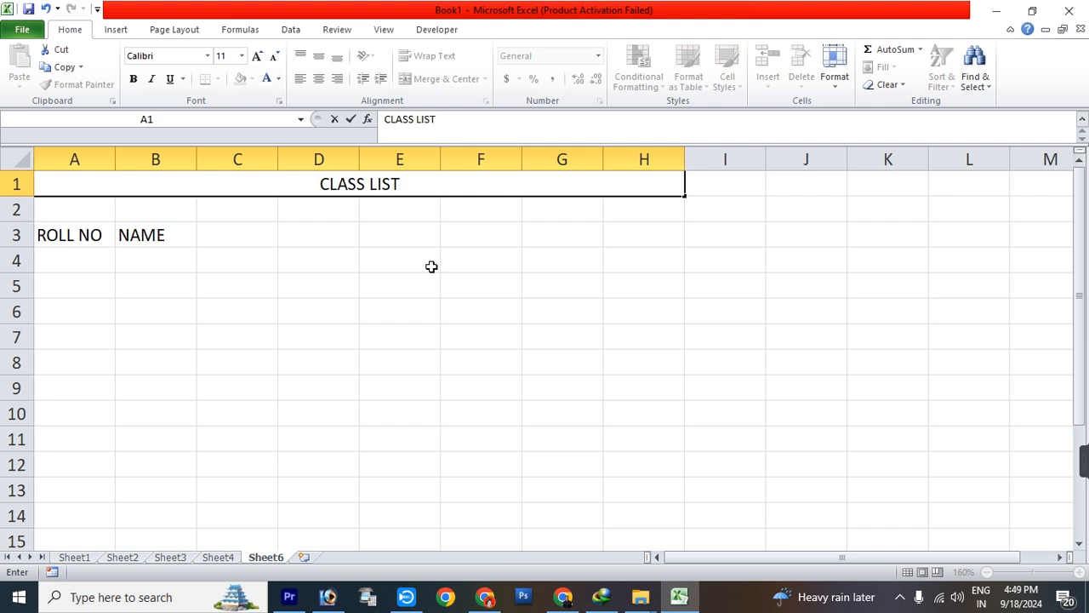
{"action": "key", "text": "Return"}
{"action": "key", "text": "Return"}
Step: Copy the subject list A5:A10 from the marksheet on Sheet4
{"action": "key", "text": "Right"}
{"action": "key", "text": "Right"}
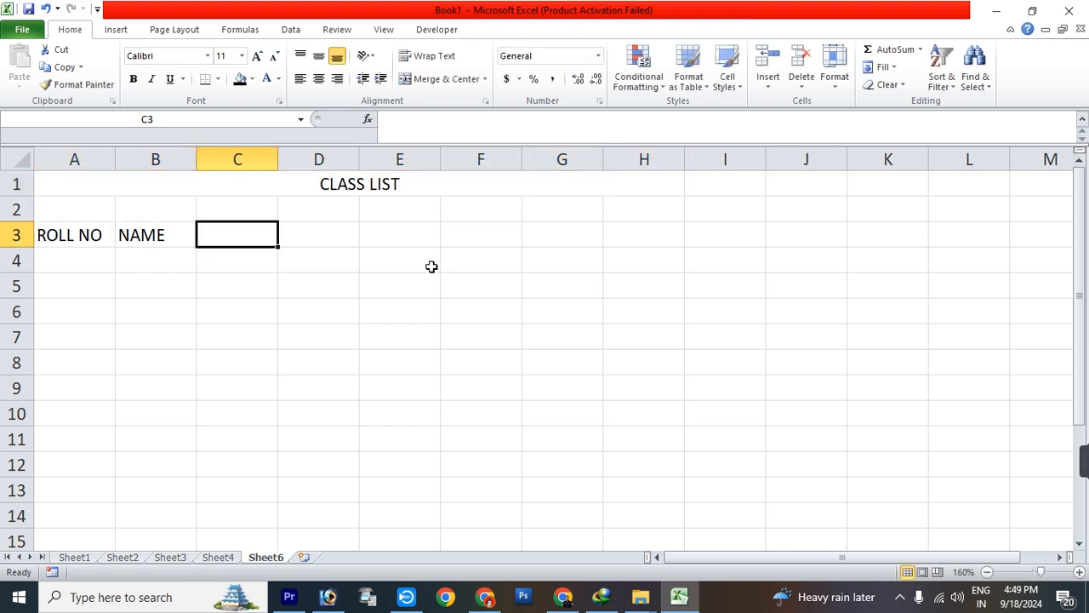
{"action": "left_click", "coordinate": [220, 560]}
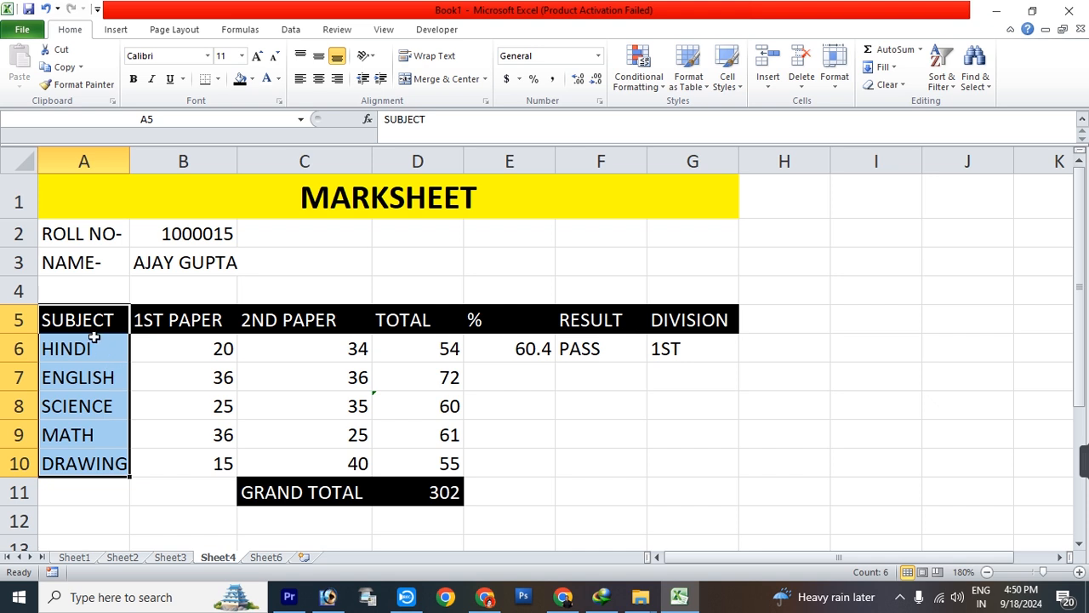
{"action": "left_click", "coordinate": [267, 559]}
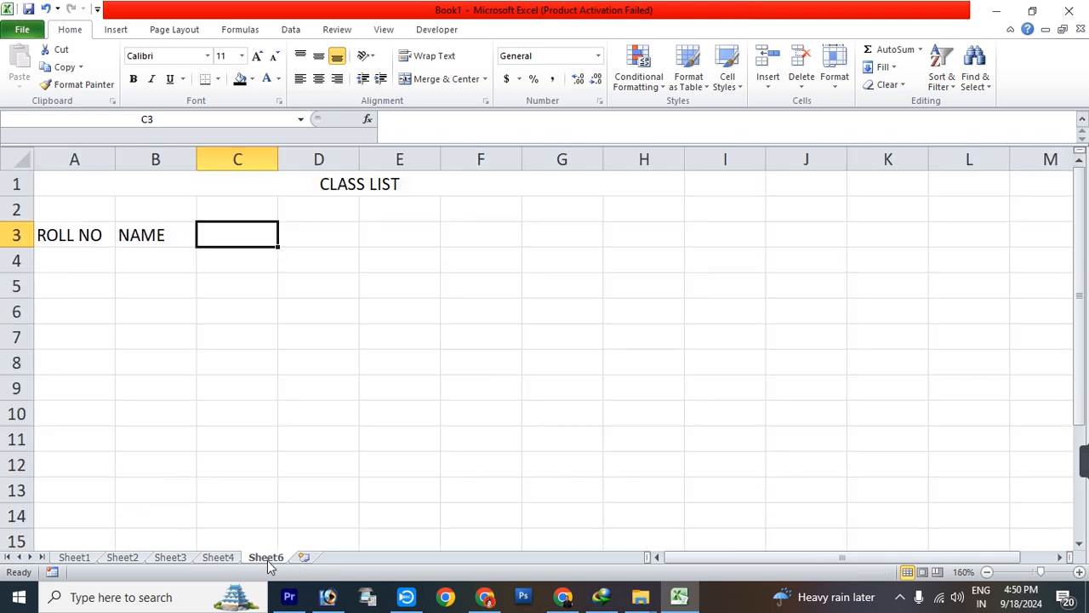
{"action": "left_click", "coordinate": [221, 559]}
{"action": "left_click", "coordinate": [60, 66]}
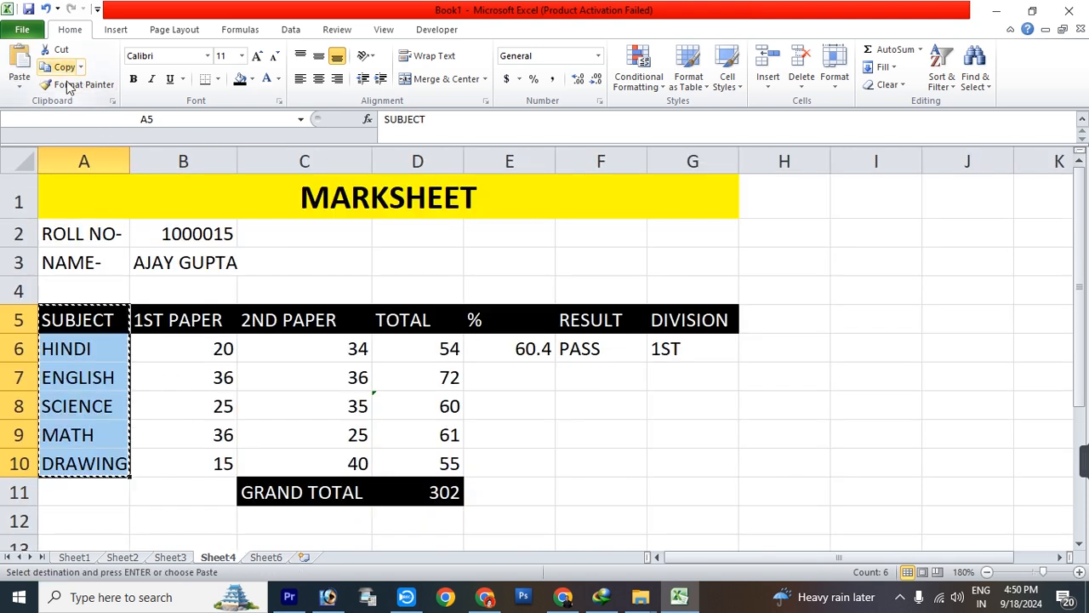
Step: Try to paste the copied subject list into Sheet6 starting at cell C3, and undo the paste
{"action": "left_click", "coordinate": [264, 559]}
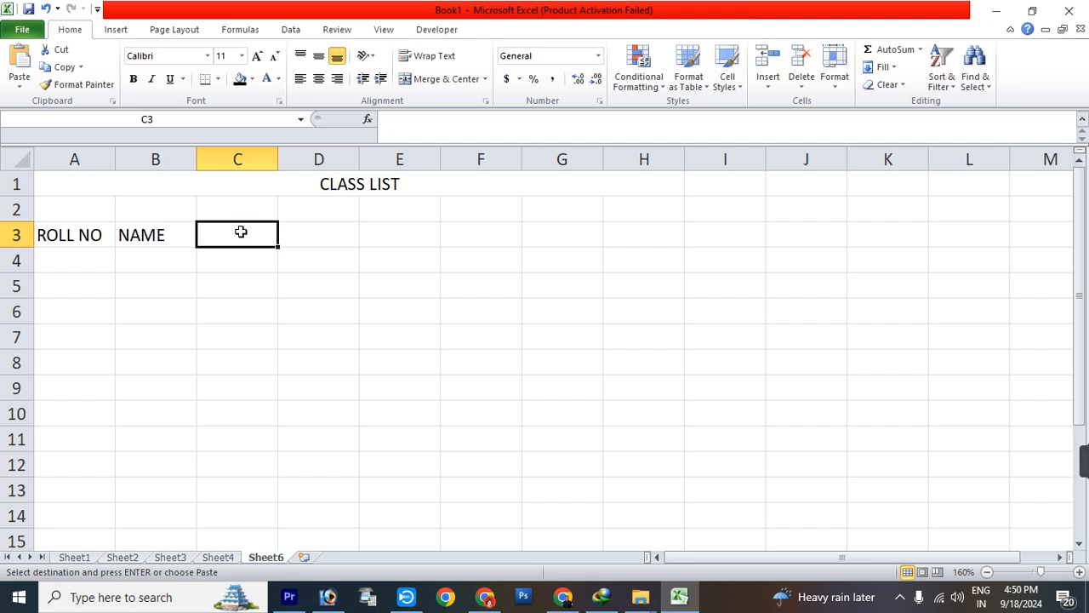
{"action": "key", "text": "ctrl+v"}
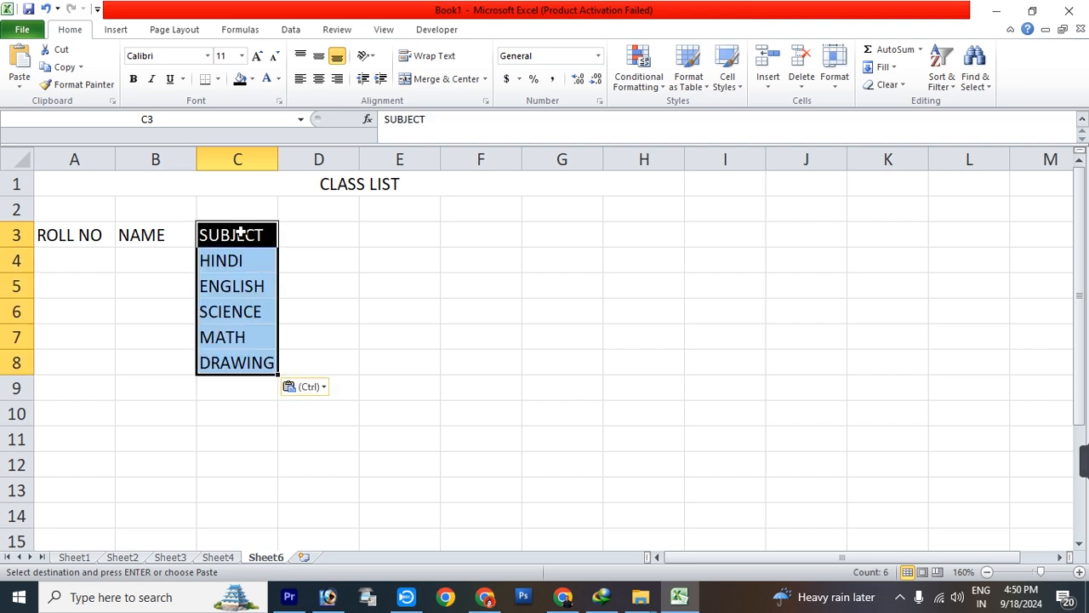
{"action": "left_click", "coordinate": [338, 282]}
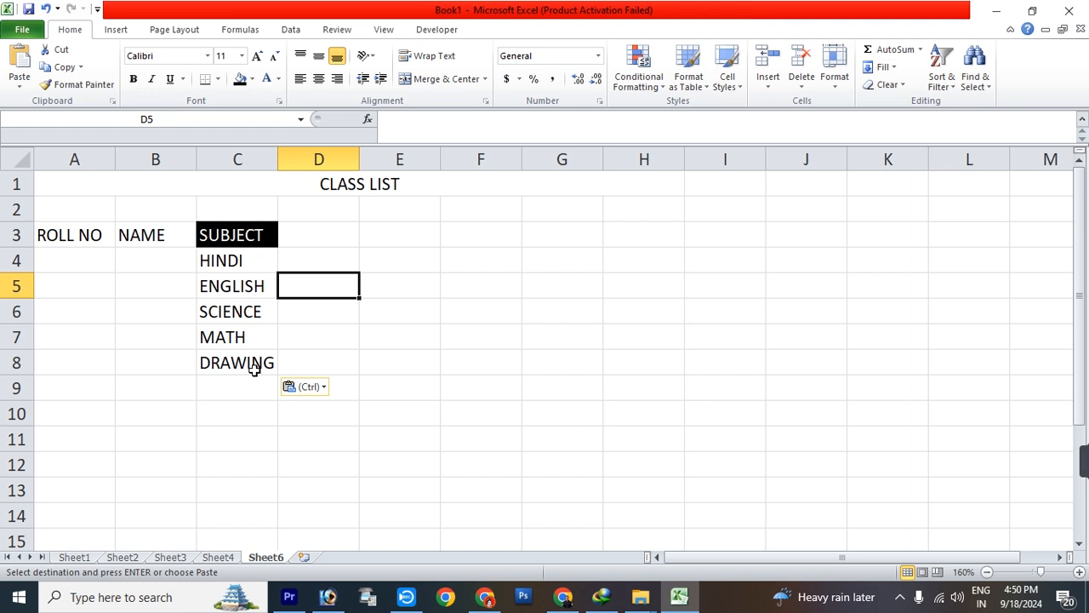
{"action": "key", "text": "ctrl+z"}
{"action": "left_click", "coordinate": [379, 325]}
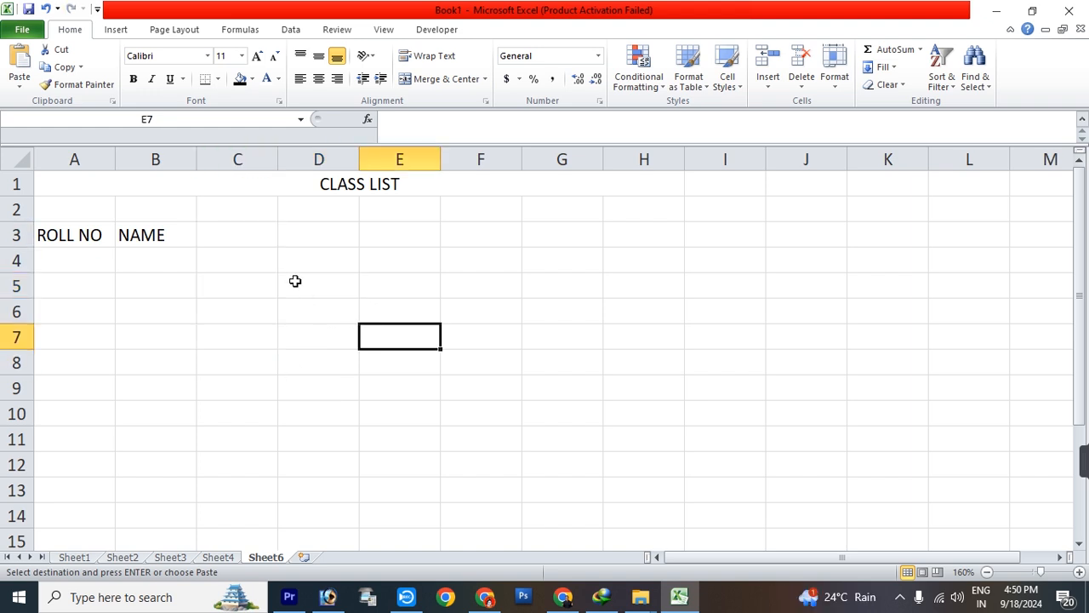
Step: Paste the subject list copied from Sheet4 into Sheet6 starting at cell C3, transposed into a row
{"action": "left_click", "coordinate": [238, 234]}
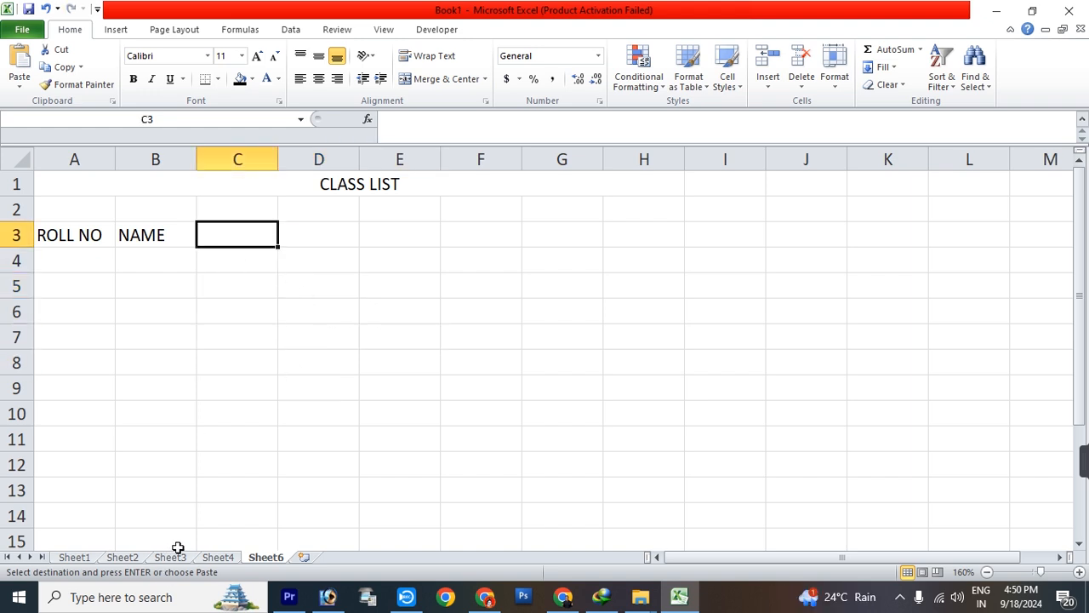
{"action": "left_click", "coordinate": [218, 557]}
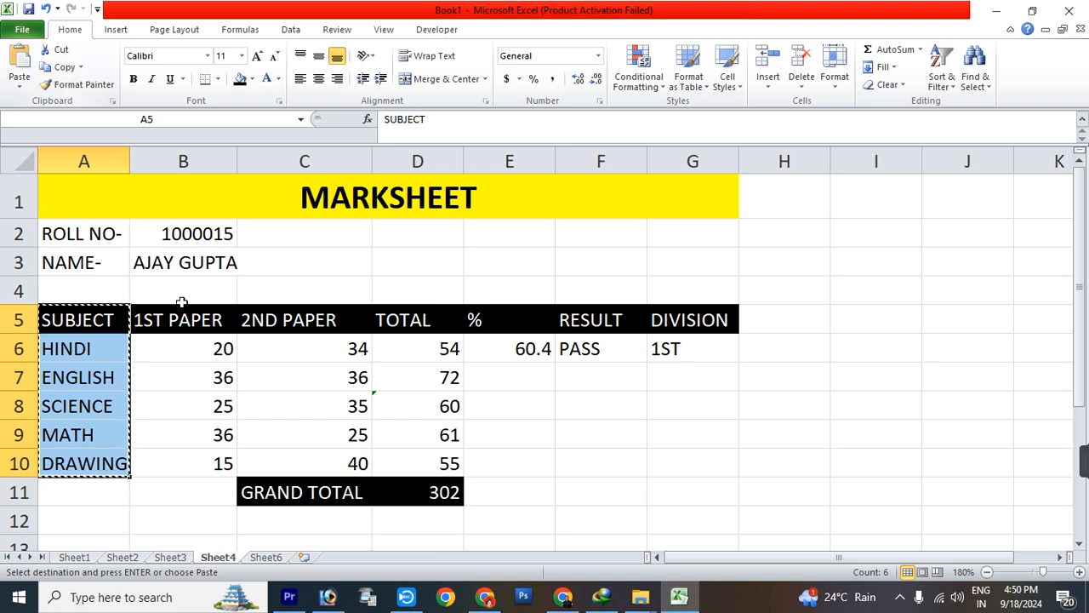
{"action": "left_click", "coordinate": [267, 556]}
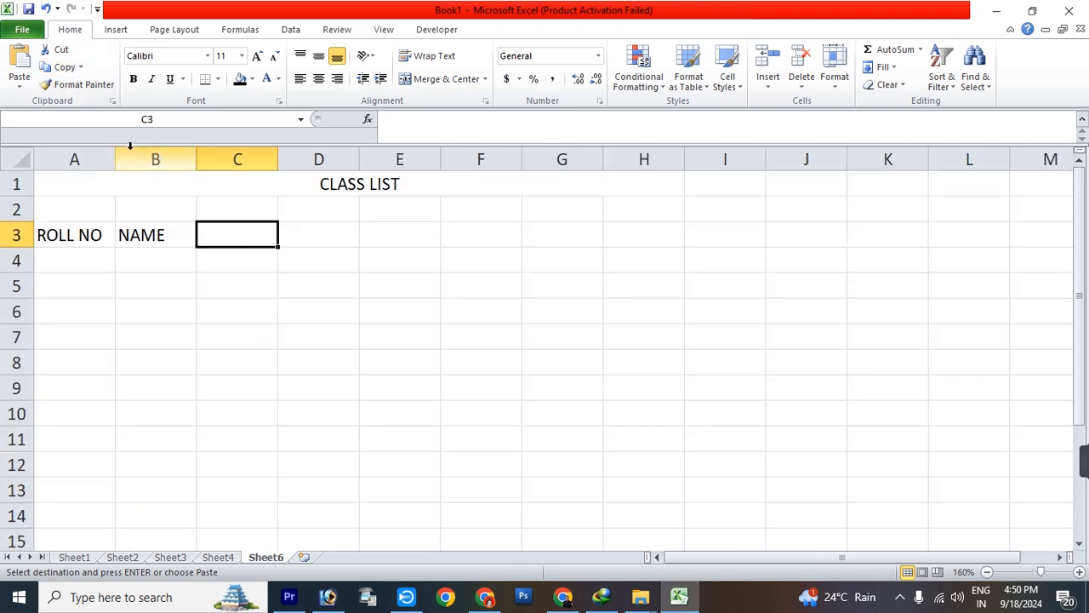
{"action": "left_click", "coordinate": [19, 80]}
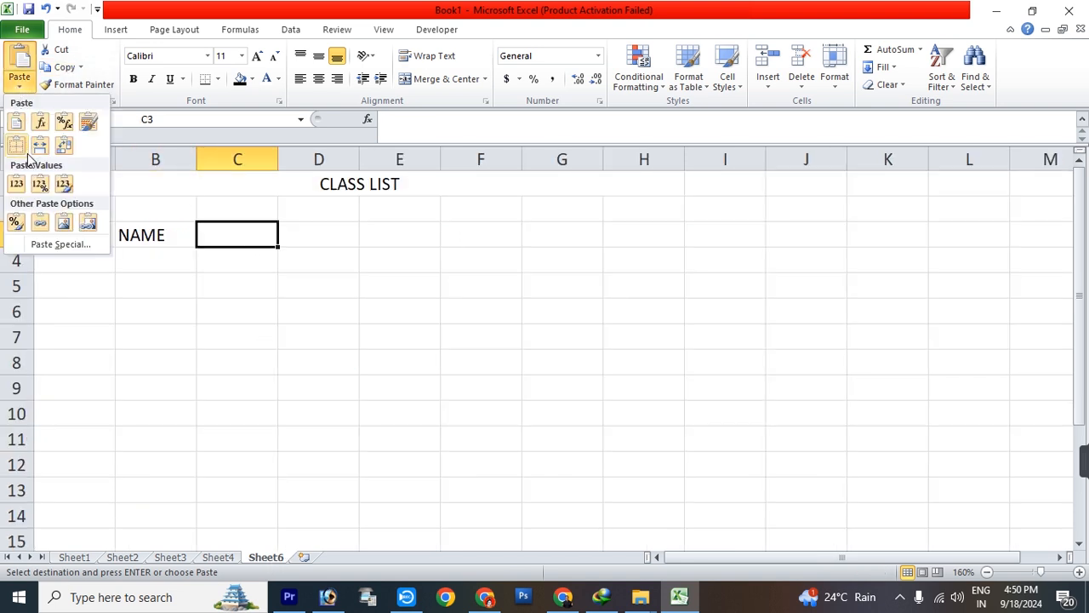
{"action": "left_click", "coordinate": [46, 245]}
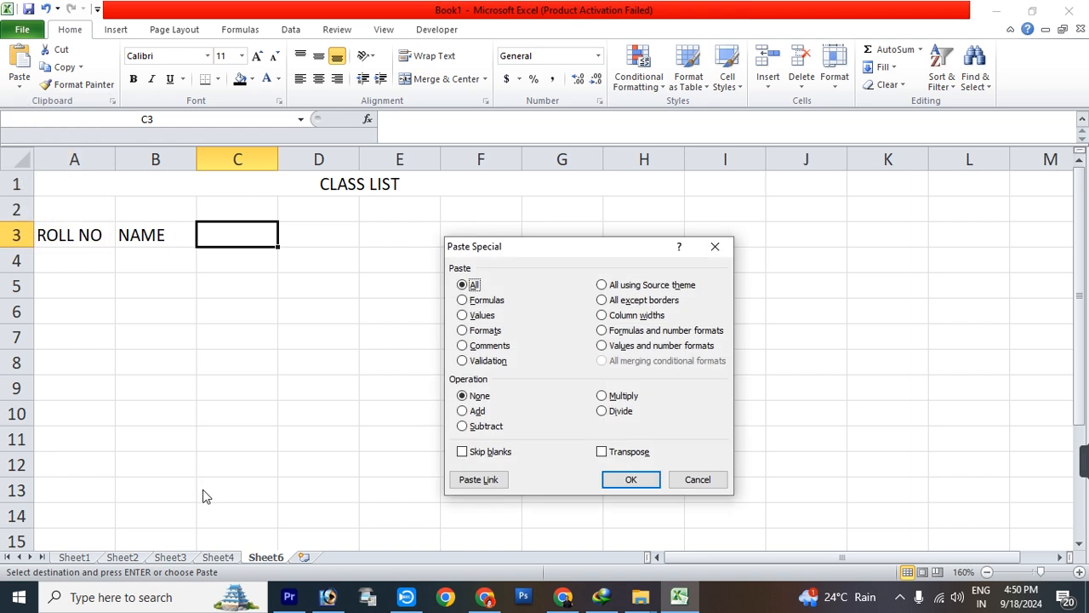
{"action": "left_click", "coordinate": [605, 453]}
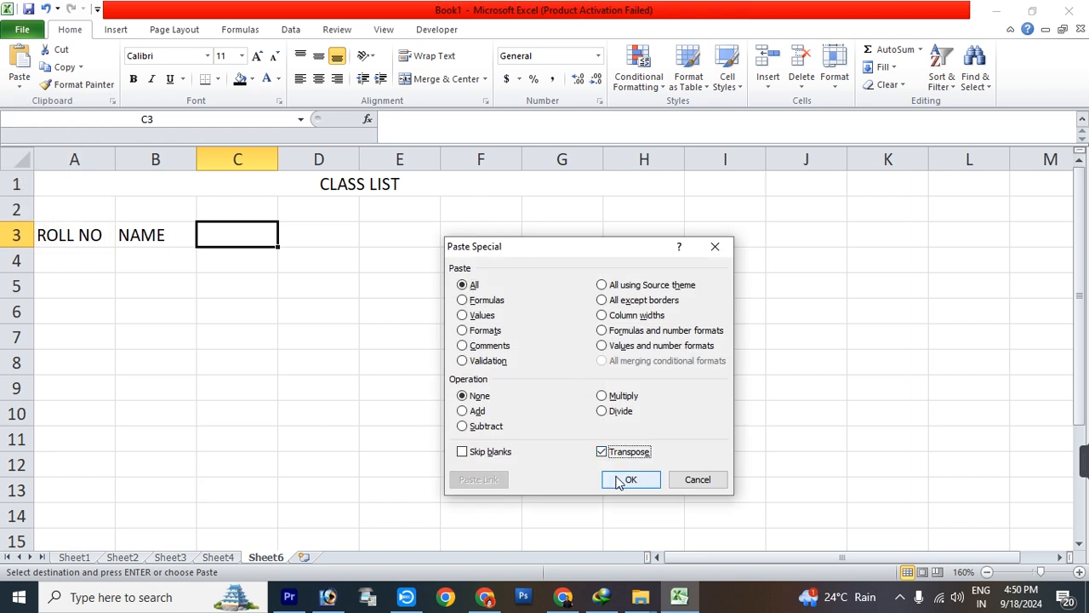
{"action": "left_click", "coordinate": [630, 480]}
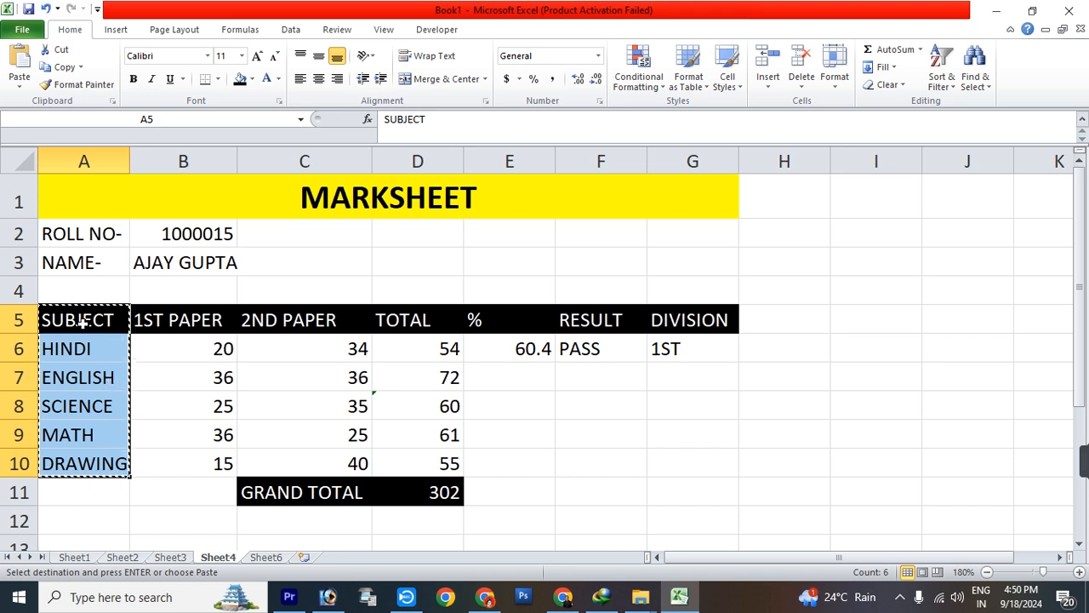
{"action": "left_click", "coordinate": [265, 558]}
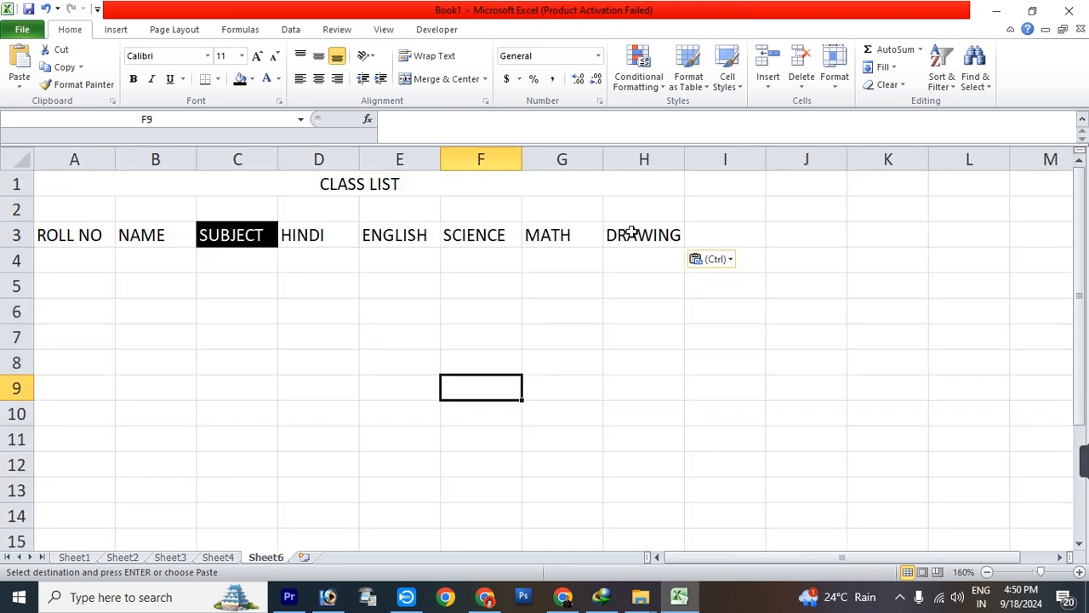
Step: Delete column C containing the SUBJECT heading from the class list on Sheet6
{"action": "left_click", "coordinate": [239, 152]}
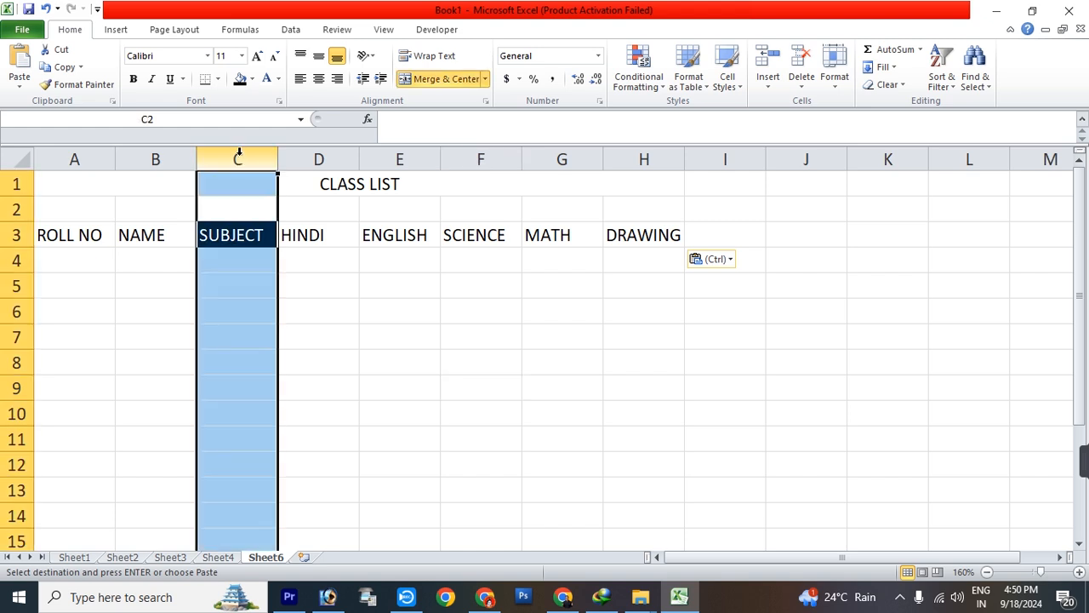
{"action": "left_click", "coordinate": [802, 63]}
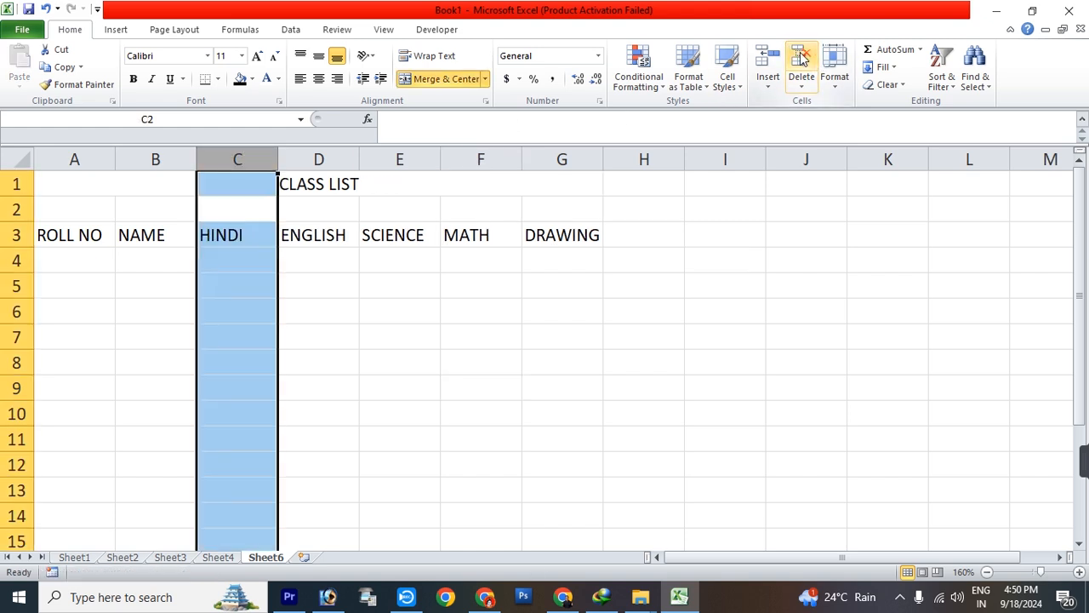
{"action": "left_click", "coordinate": [467, 393]}
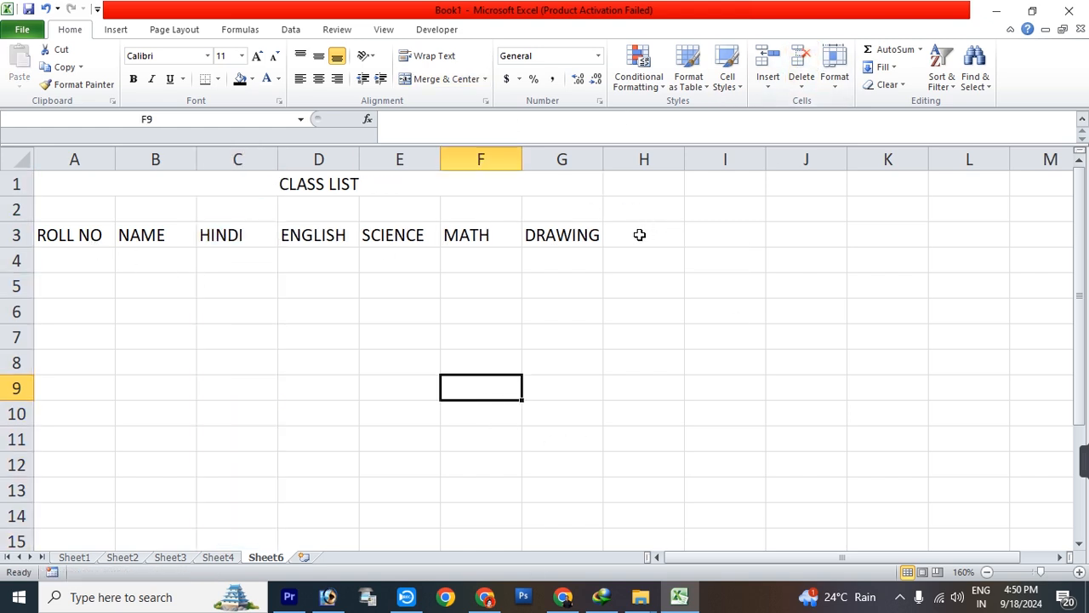
Step: Copy the TOTAL, %, RESULT and DIVISION headings D5:G5 from Sheet4 and paste them into Sheet6 starting at H3
{"action": "left_click", "coordinate": [223, 558]}
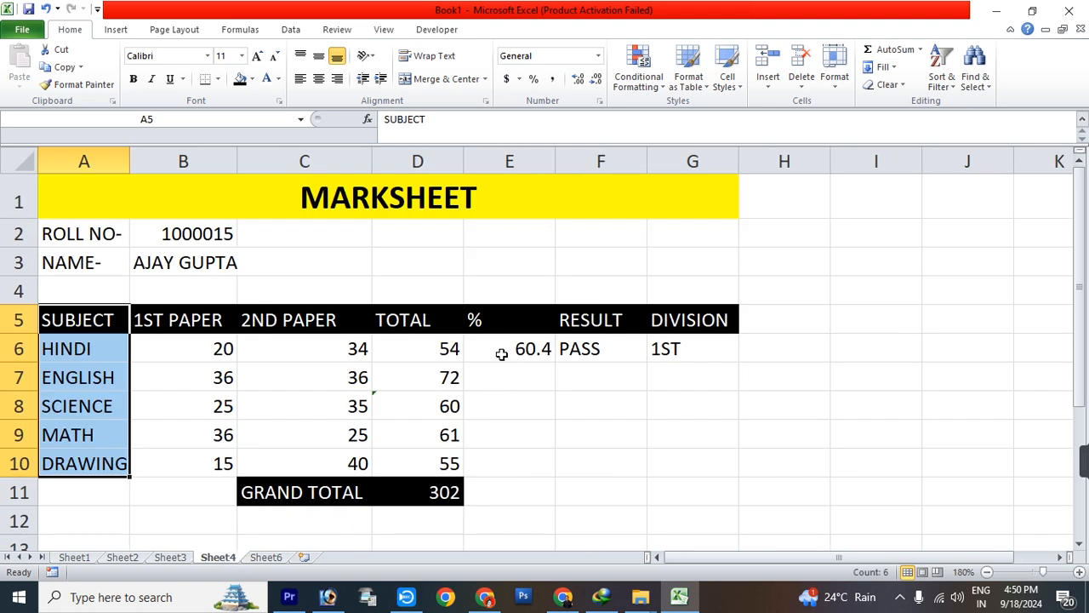
{"action": "left_click_drag", "start_coordinate": [406, 324], "coordinate": [662, 323]}
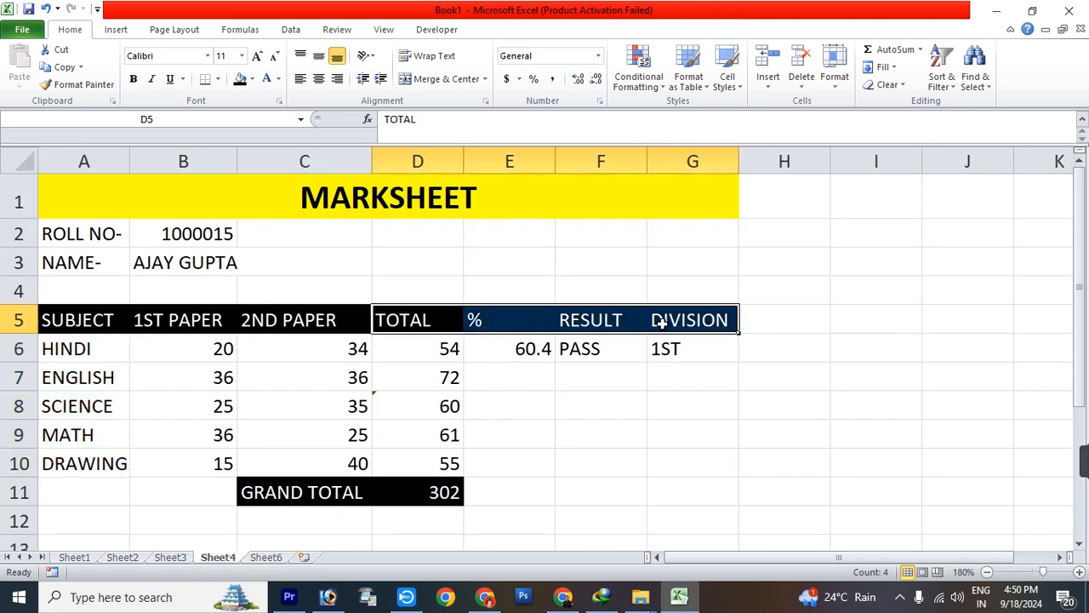
{"action": "key", "text": "ctrl+c"}
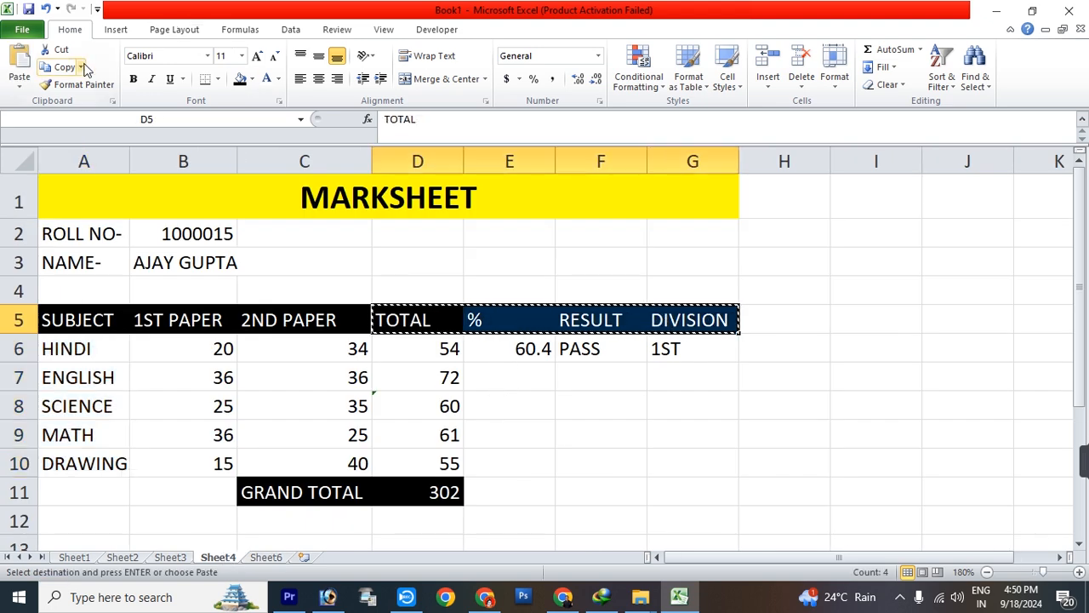
{"action": "left_click", "coordinate": [271, 559]}
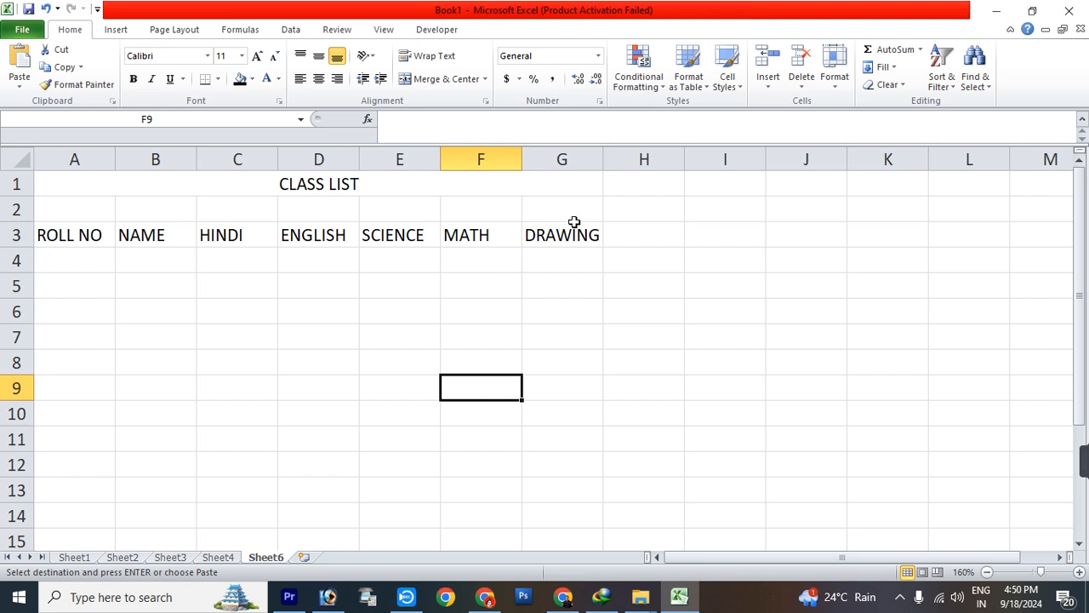
{"action": "left_click", "coordinate": [622, 227]}
{"action": "left_click", "coordinate": [19, 77]}
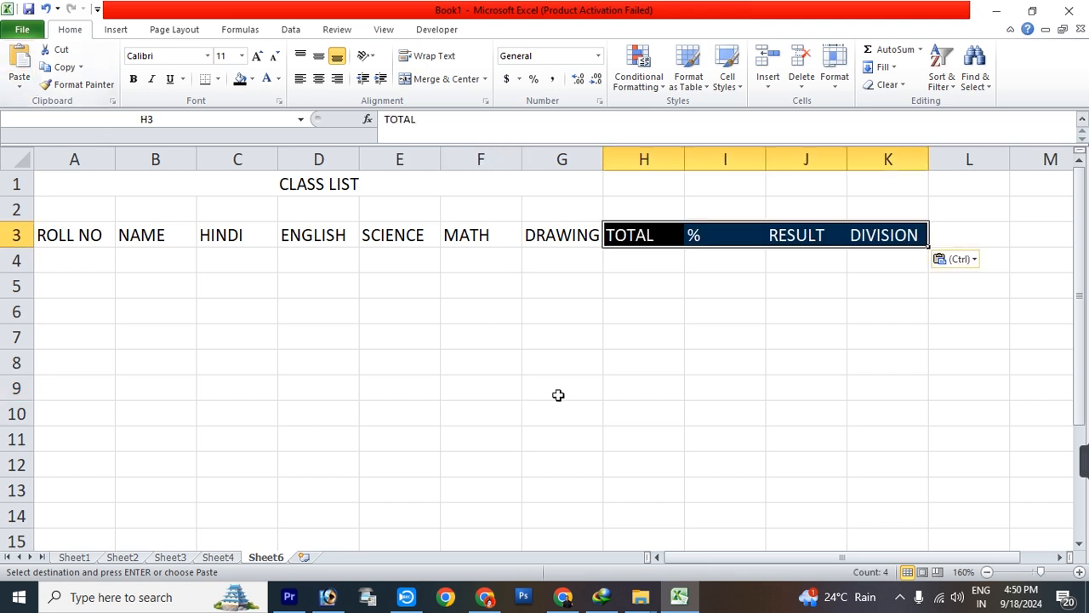
Step: Copy the black heading format from H3:J3 onto A3:G3 with Format Painter and slightly widen column G
{"action": "left_click", "coordinate": [557, 394]}
{"action": "left_click", "coordinate": [71, 239]}
{"action": "left_click_drag", "start_coordinate": [71, 239], "coordinate": [554, 233]}
{"action": "left_click_drag", "start_coordinate": [662, 238], "coordinate": [844, 237]}
{"action": "left_click", "coordinate": [75, 85]}
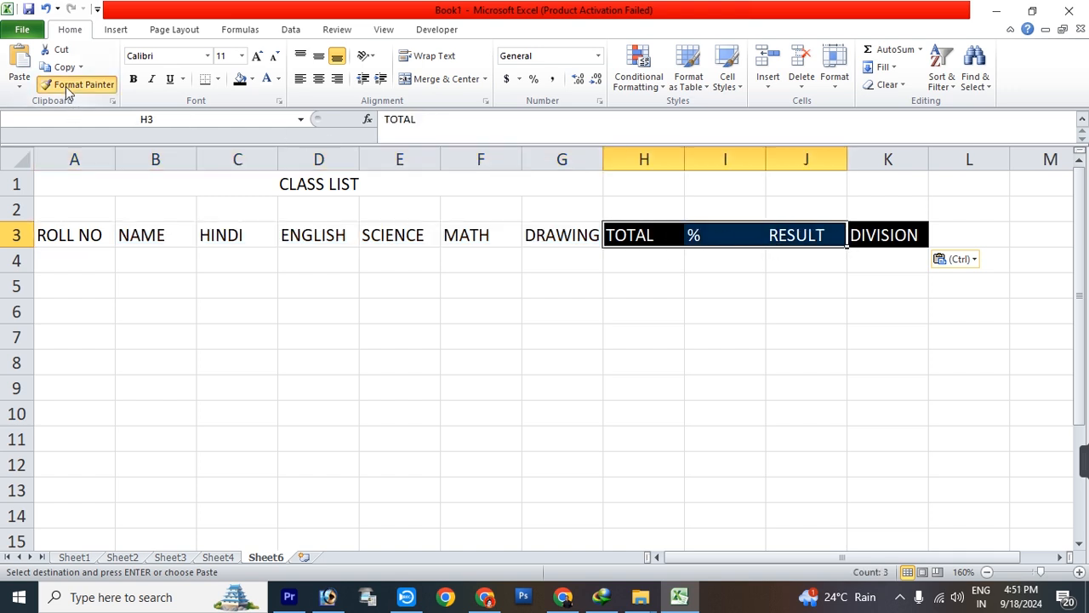
{"action": "left_click_drag", "start_coordinate": [87, 236], "coordinate": [550, 231]}
{"action": "left_click", "coordinate": [515, 310]}
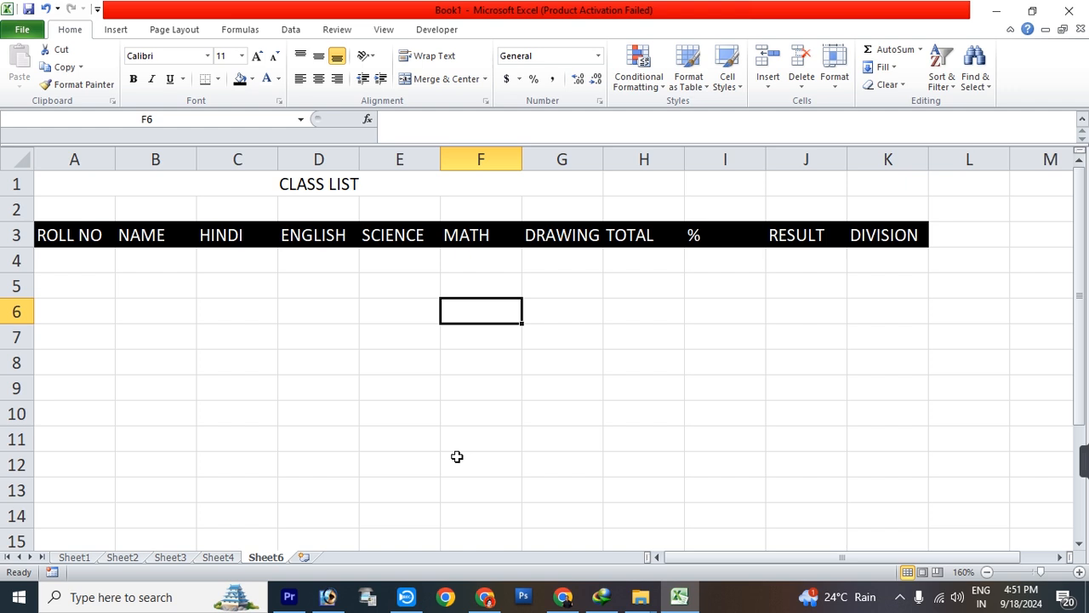
{"action": "left_click_drag", "start_coordinate": [603, 159], "coordinate": [609, 160]}
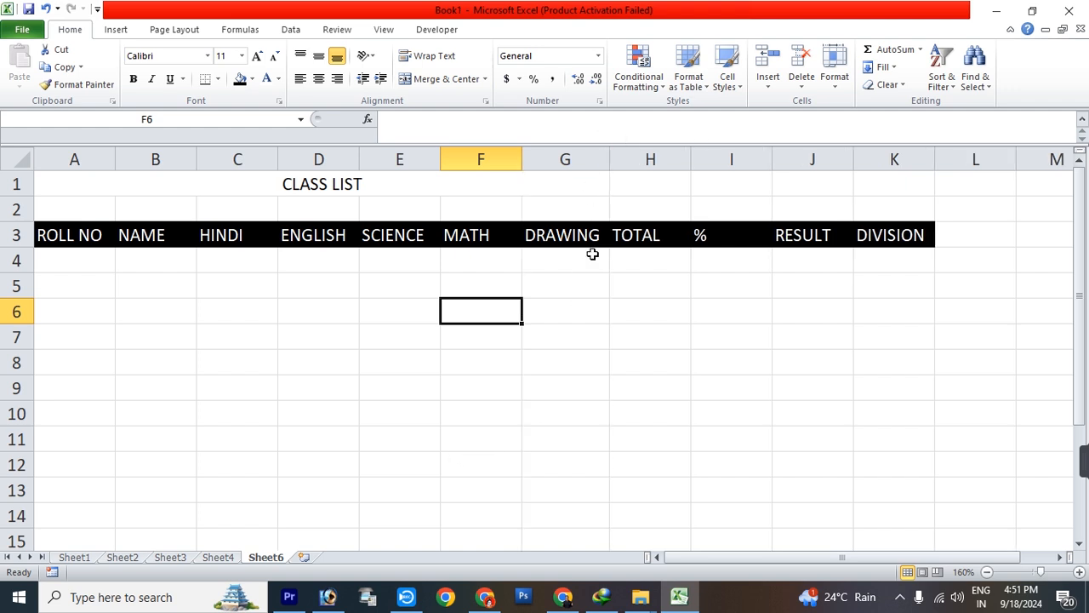
Step: Enter the roll numbers 1001, 1002, 1003 and 1004 in cells A4:A7
{"action": "left_click", "coordinate": [63, 263]}
{"action": "type", "text": "1001"}
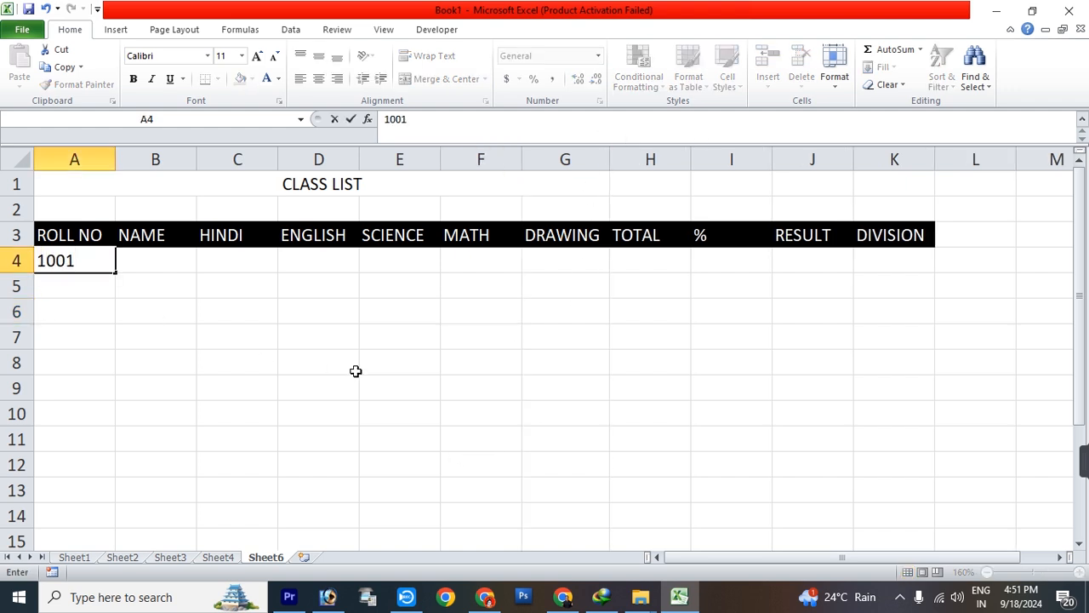
{"action": "key", "text": "Return"}
{"action": "type", "text": "1002"}
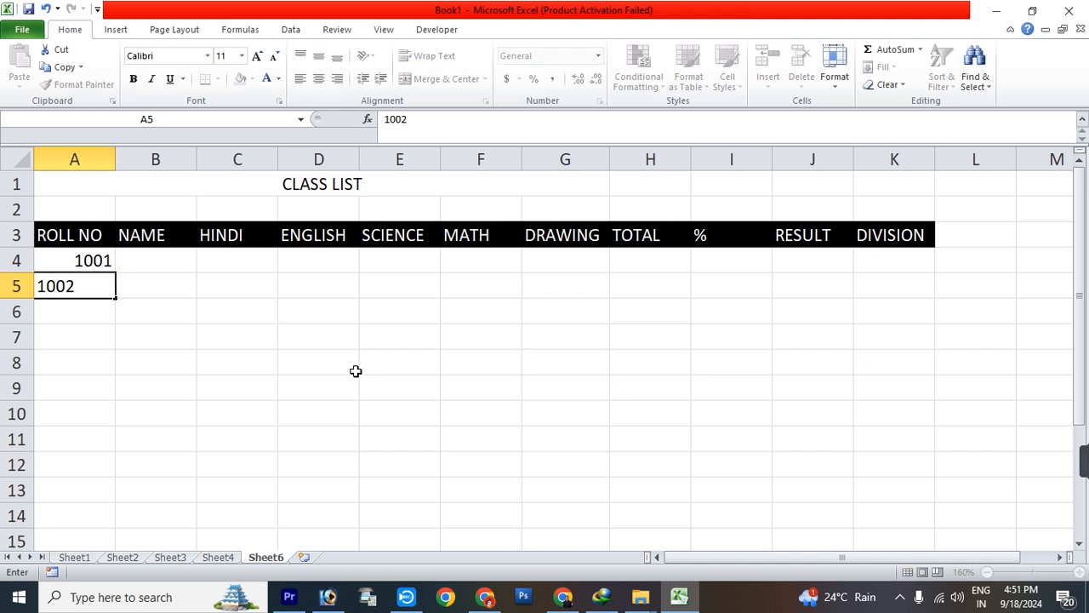
{"action": "key", "text": "Return"}
{"action": "type", "text": "1003"}
{"action": "key", "text": "Return"}
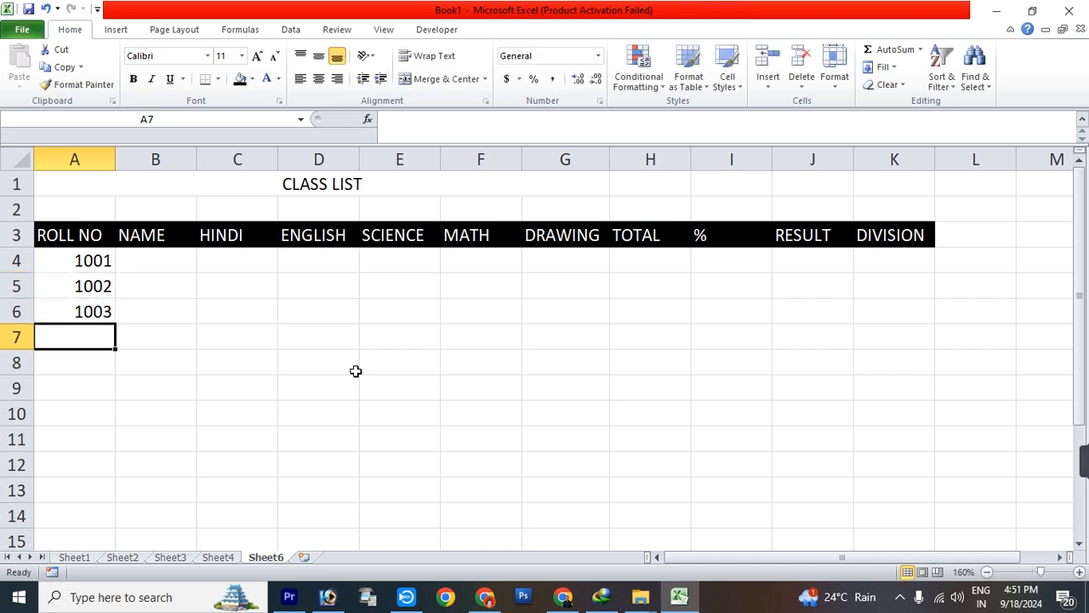
{"action": "type", "text": "1004"}
{"action": "key", "text": "Tab"}
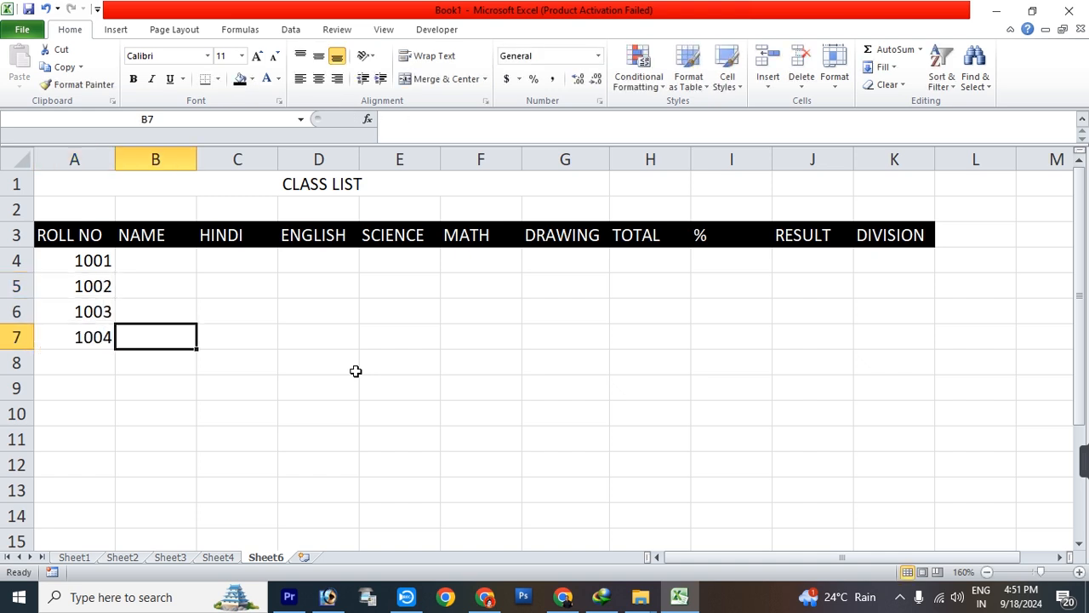
Step: Fill in the four students' first names in the NAME column, cells B4:B7
{"action": "key", "text": "Up"}
{"action": "key", "text": "Up"}
{"action": "key", "text": "Up"}
{"action": "type", "text": "RAJU"}
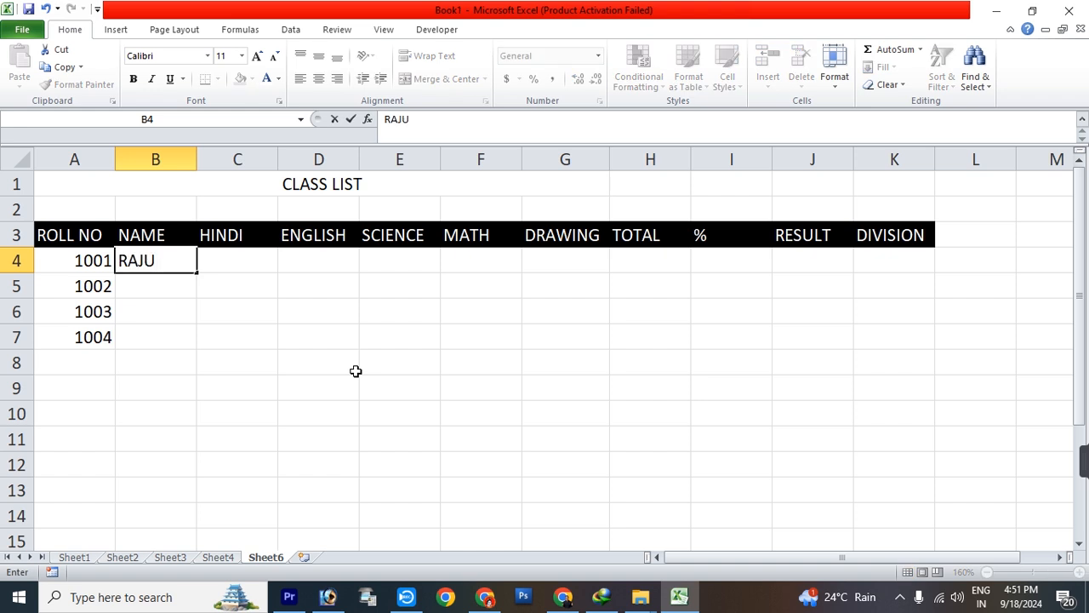
{"action": "key", "text": "Return"}
{"action": "type", "text": "AMITA"}
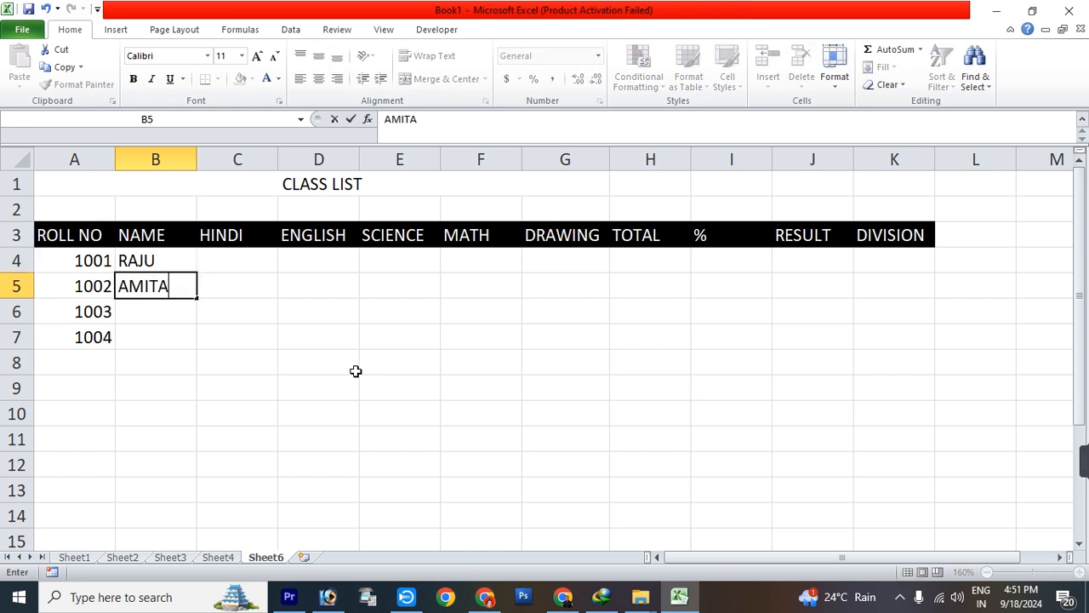
{"action": "key", "text": "Return"}
{"action": "type", "text": "SUNIT"}
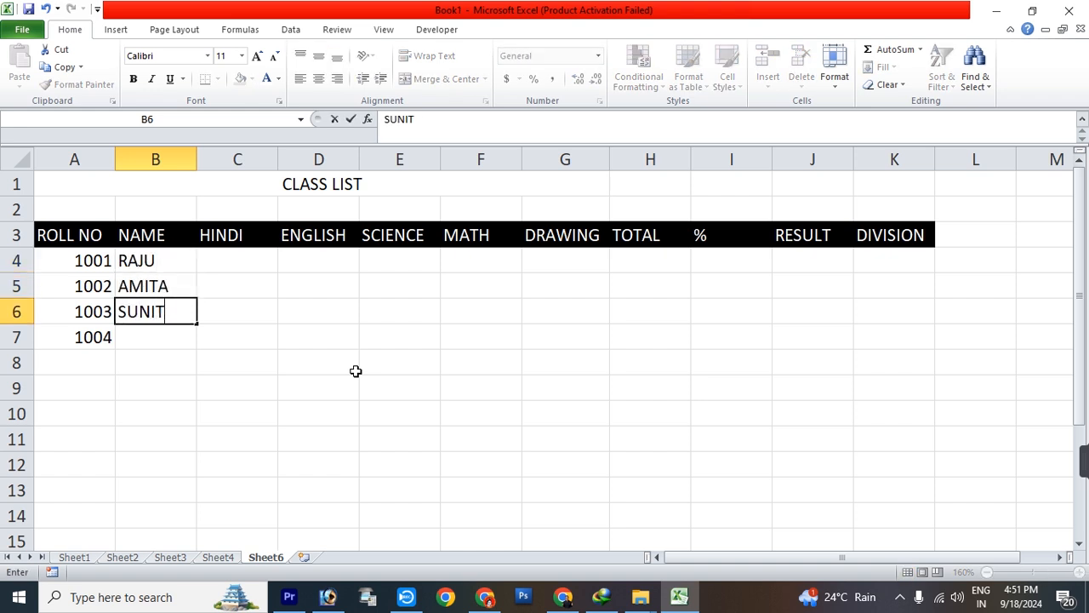
{"action": "type", "text": "A"}
{"action": "key", "text": "Return"}
{"action": "type", "text": "DIN"}
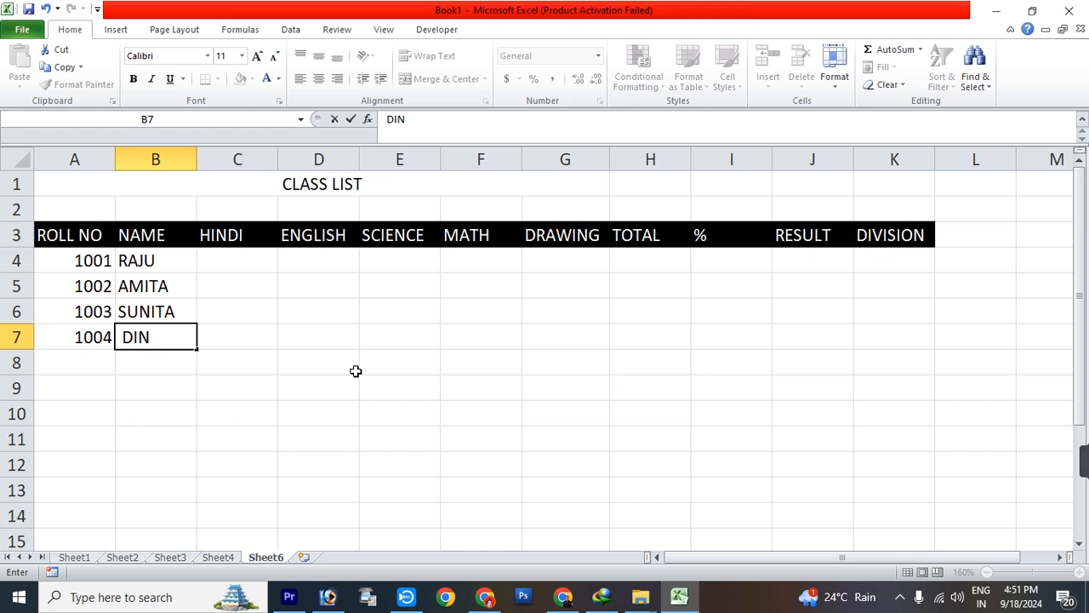
{"action": "type", "text": "ESH"}
{"action": "key", "text": "Tab"}
Step: Enter the HINDI marks 75, 58, 69 and 58 in cells C4:C7
{"action": "key", "text": "Up"}
{"action": "key", "text": "Up"}
{"action": "key", "text": "Up"}
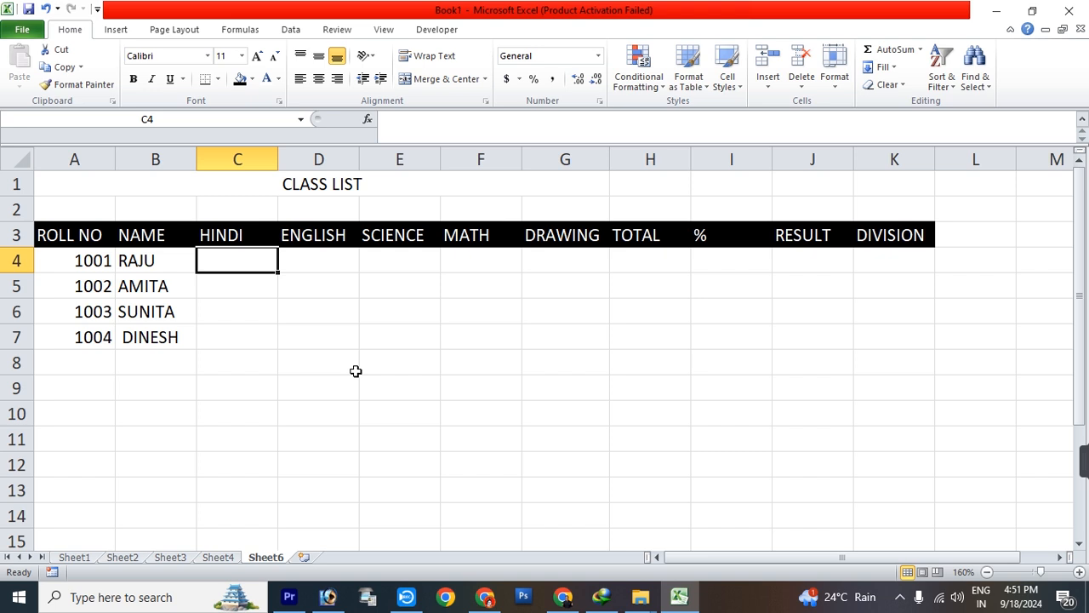
{"action": "type", "text": "75"}
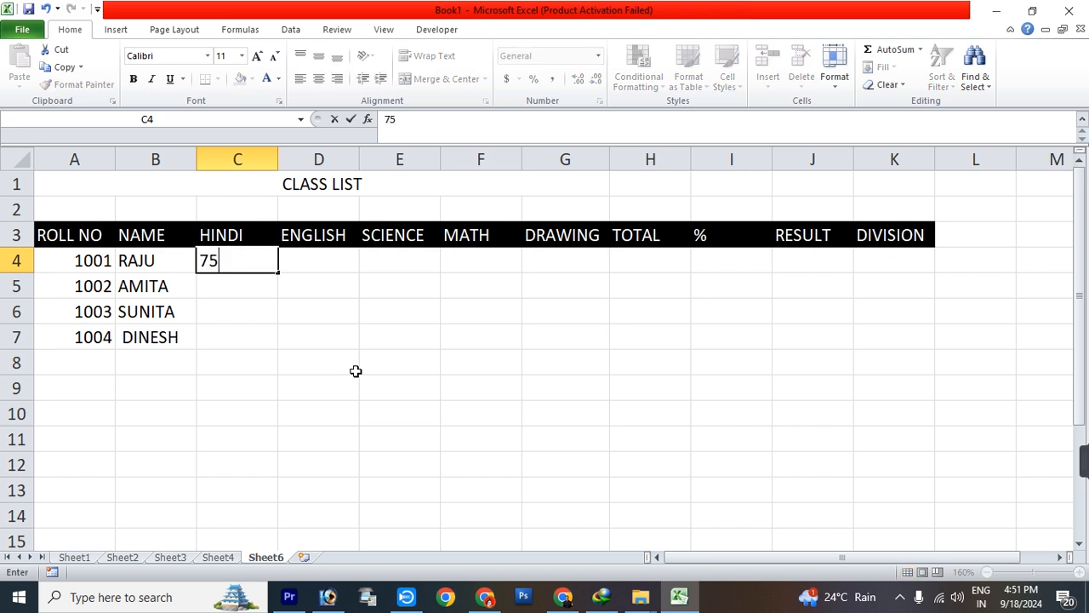
{"action": "key", "text": "Return"}
{"action": "type", "text": "58"}
{"action": "key", "text": "Return"}
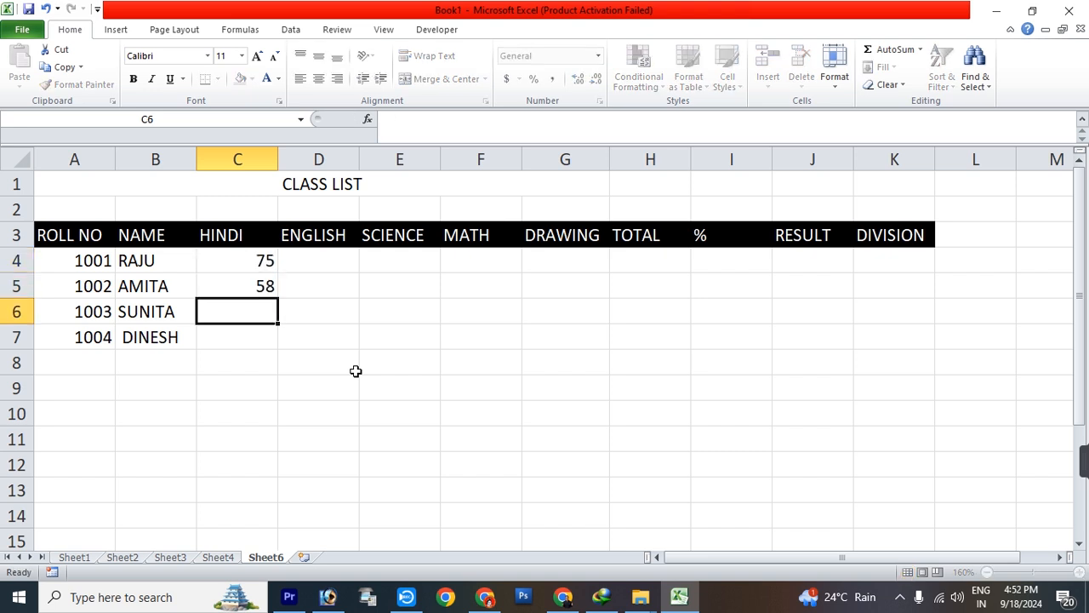
{"action": "type", "text": "69"}
{"action": "key", "text": "Return"}
{"action": "type", "text": "58"}
{"action": "key", "text": "Return"}
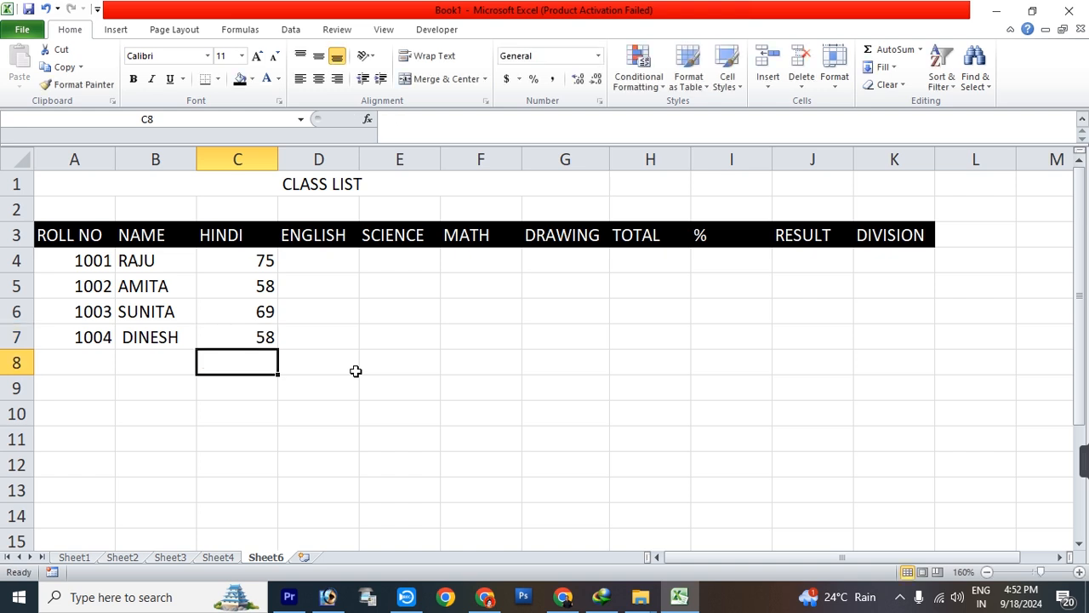
Step: Enter the ENGLISH marks 69, 65, 85 and 48 in cells D4:D7 and move to the SCIENCE column
{"action": "left_click", "coordinate": [356, 371]}
{"action": "key", "text": "Up"}
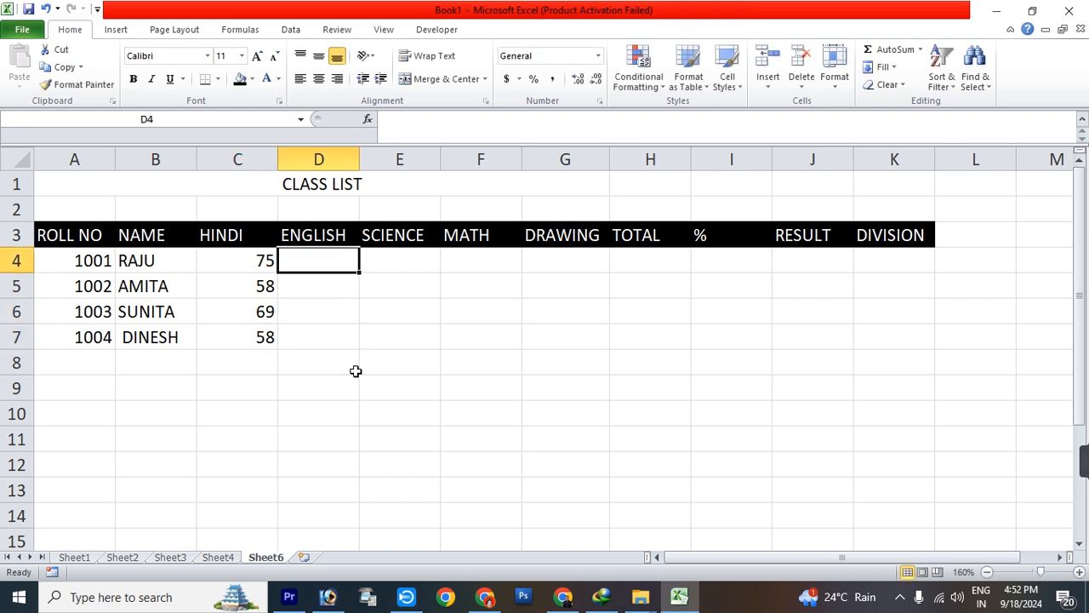
{"action": "type", "text": "69"}
{"action": "key", "text": "Return"}
{"action": "type", "text": "65"}
{"action": "key", "text": "Return"}
{"action": "type", "text": "85"}
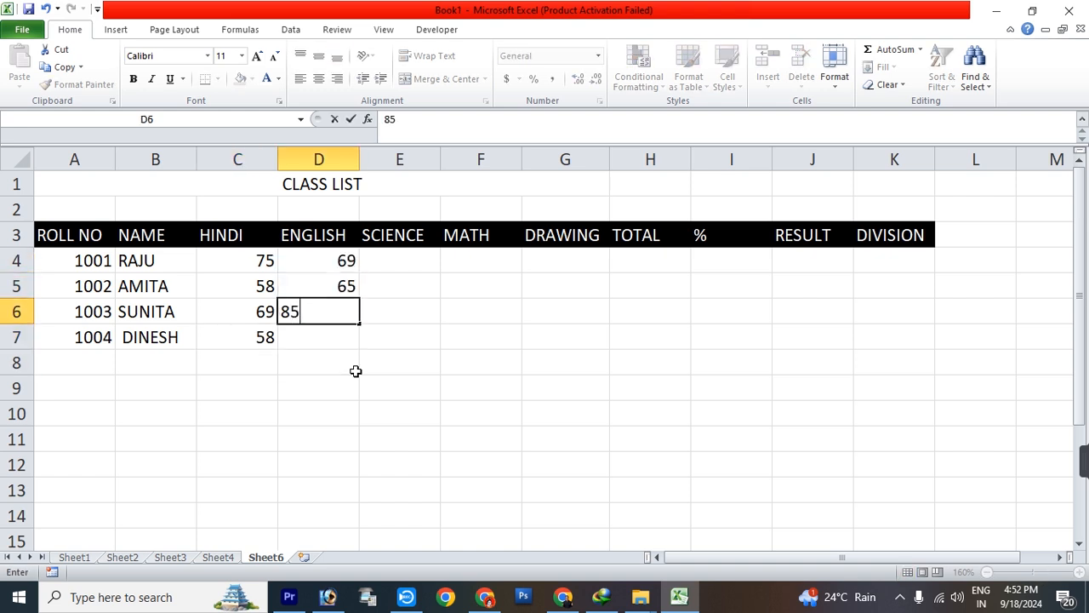
{"action": "key", "text": "Return"}
{"action": "type", "text": "23"}
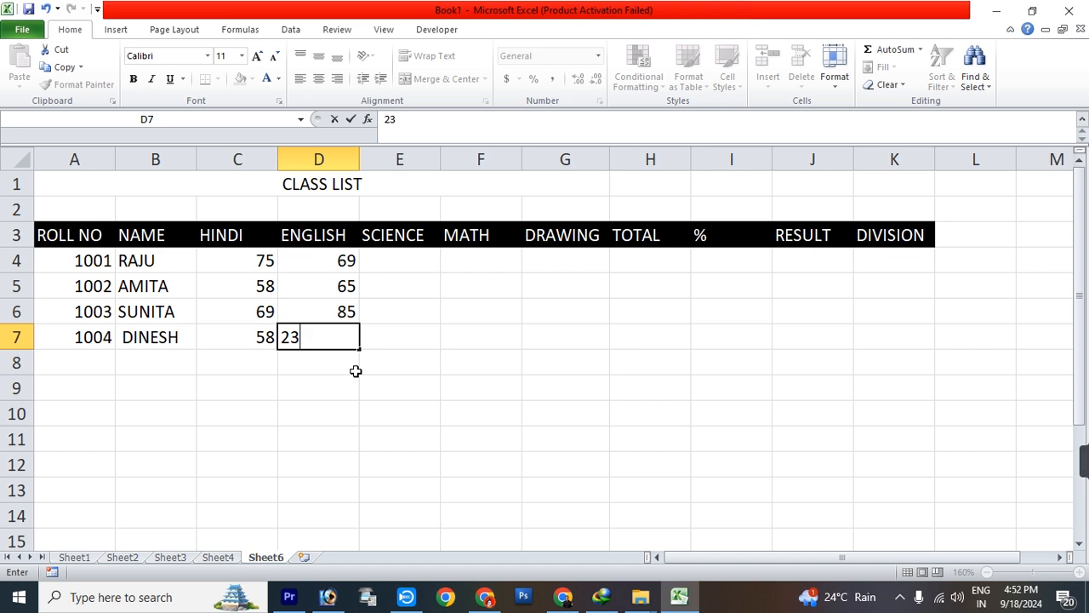
{"action": "key", "text": "BackSpace"}
{"action": "key", "text": "BackSpace"}
{"action": "type", "text": "48"}
{"action": "key", "text": "Tab"}
{"action": "key", "text": "Up"}
{"action": "key", "text": "Up"}
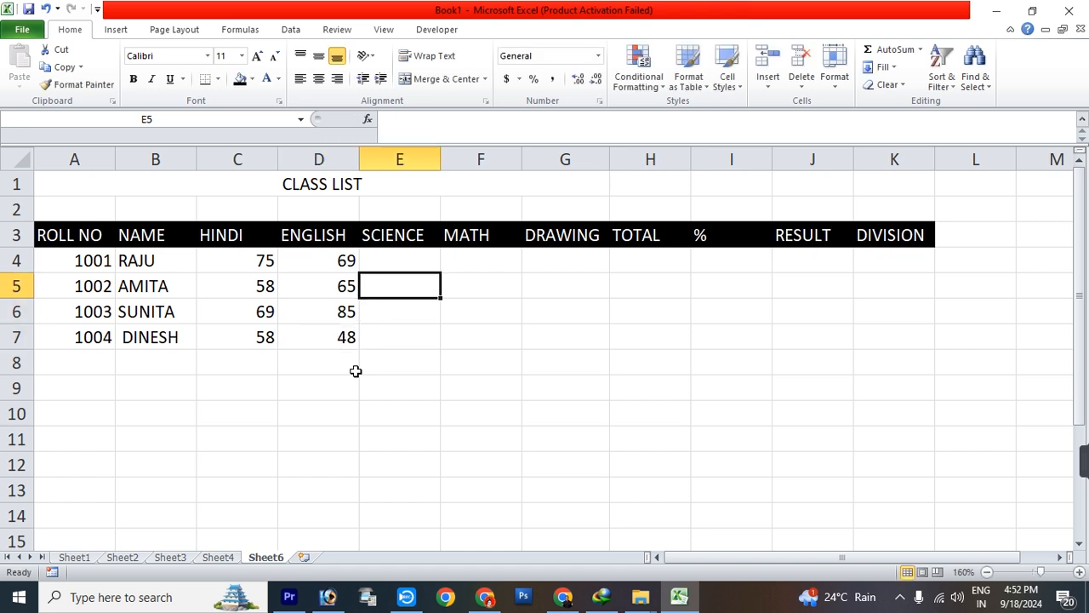
Step: Enter the SCIENCE marks 58, 69, 35 and 65 in cells E4:E7
{"action": "key", "text": "Up"}
{"action": "type", "text": "58"}
{"action": "key", "text": "Return"}
{"action": "type", "text": "69"}
{"action": "key", "text": "Return"}
{"action": "type", "text": "35"}
{"action": "key", "text": "Return"}
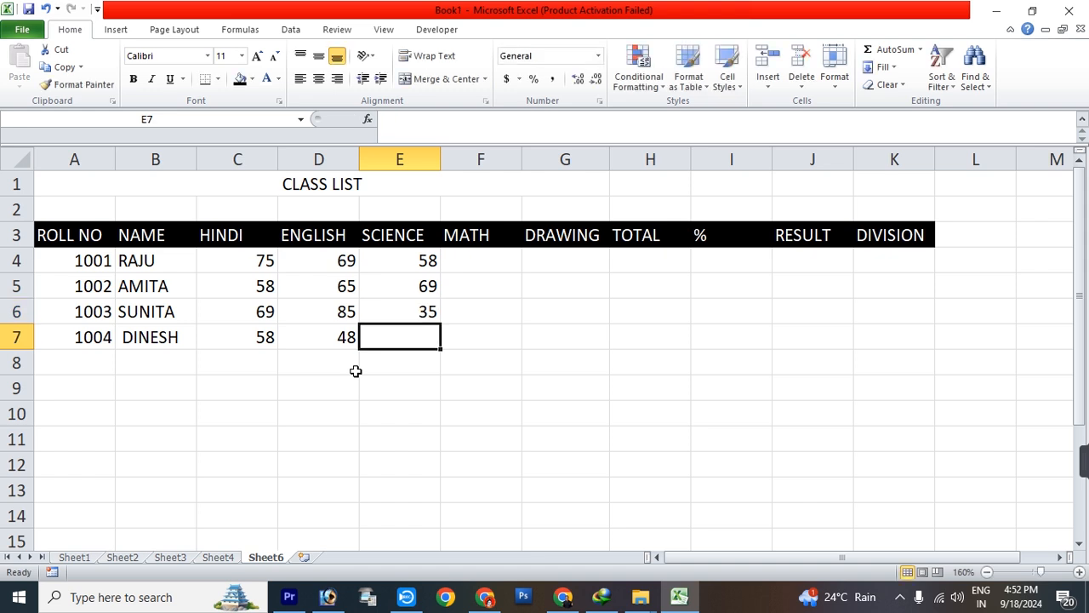
{"action": "type", "text": "65"}
{"action": "key", "text": "Right"}
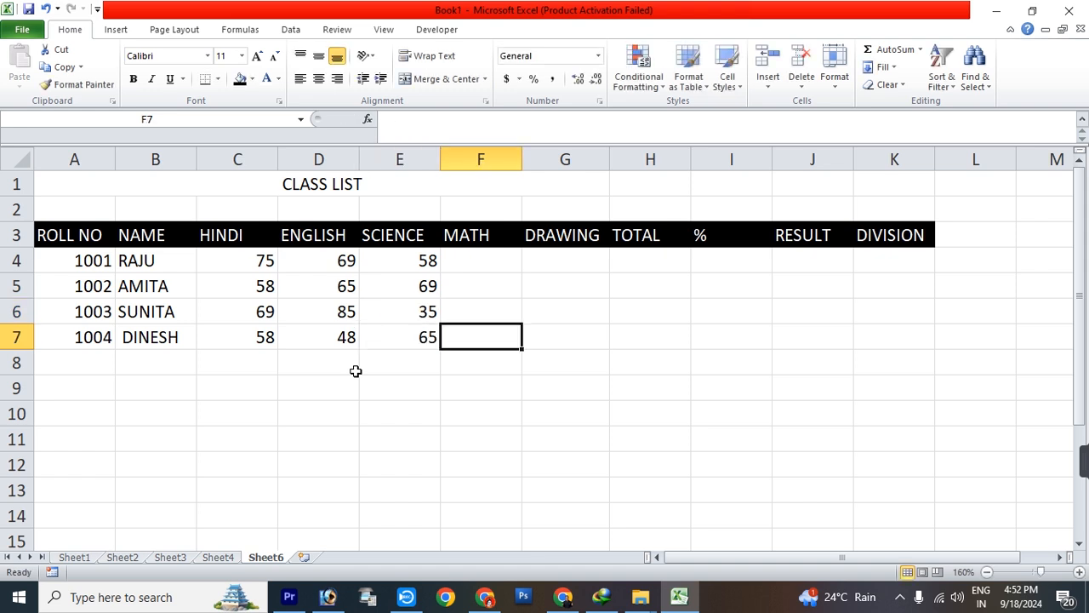
Step: Enter the MATH marks 48, 59, 69 and 35 in cells F4:F7
{"action": "key", "text": "Up"}
{"action": "key", "text": "Up"}
{"action": "key", "text": "Up"}
{"action": "type", "text": "48"}
{"action": "key", "text": "Return"}
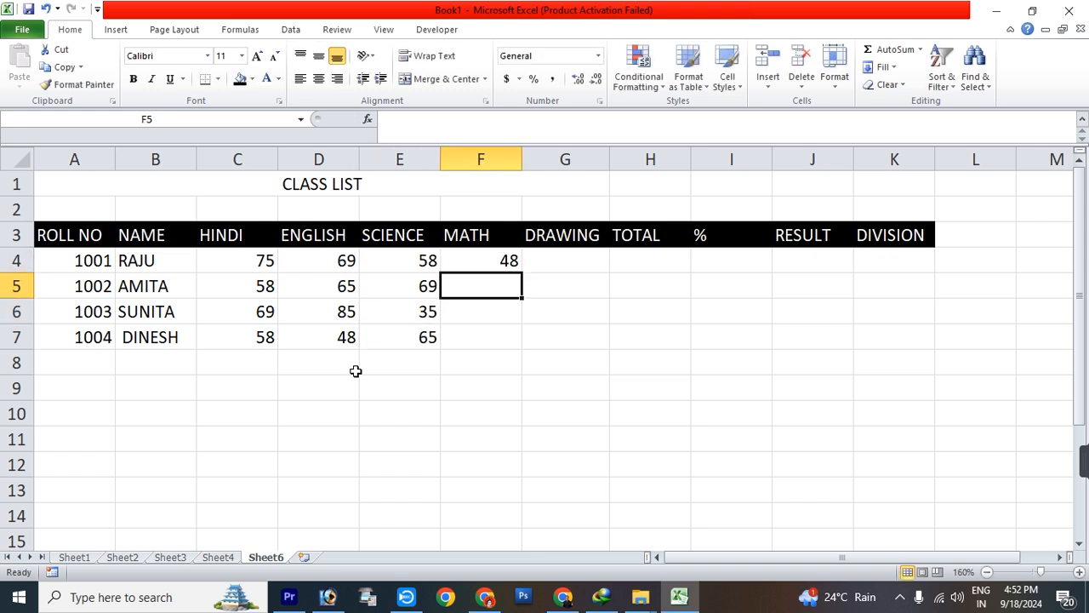
{"action": "type", "text": "598"}
{"action": "key", "text": "BackSpace"}
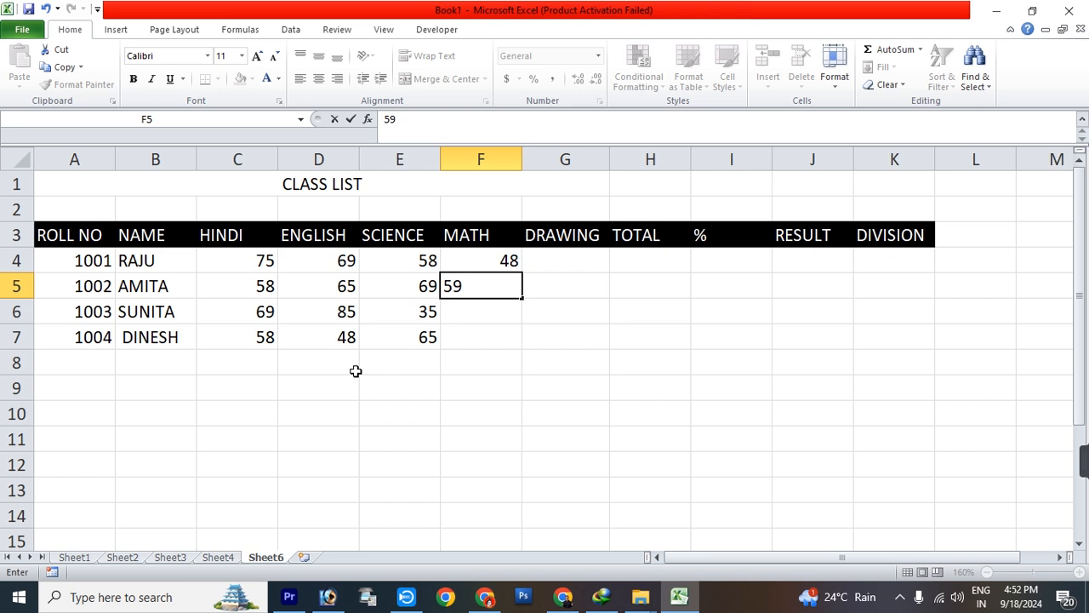
{"action": "key", "text": "Return"}
{"action": "type", "text": "69"}
{"action": "key", "text": "Return"}
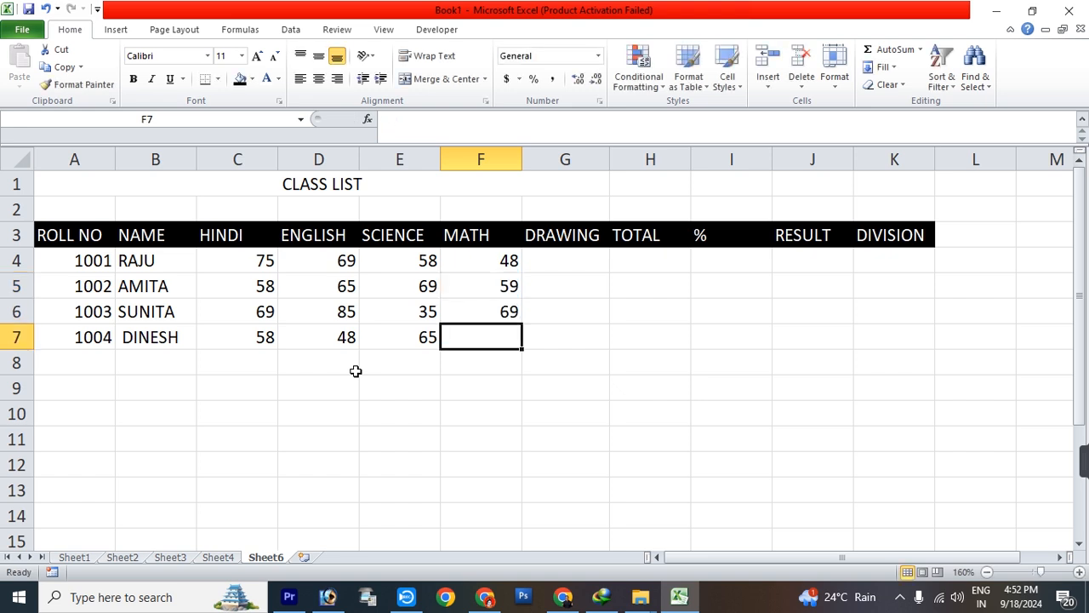
{"action": "type", "text": "35"}
{"action": "key", "text": "Return"}
Step: Enter 80 as the first student's DRAWING mark in cell G4
{"action": "key", "text": "Up"}
{"action": "key", "text": "Right"}
{"action": "key", "text": "Right"}
{"action": "key", "text": "Up"}
{"action": "key", "text": "Up"}
{"action": "key", "text": "Up"}
{"action": "key", "text": "Left"}
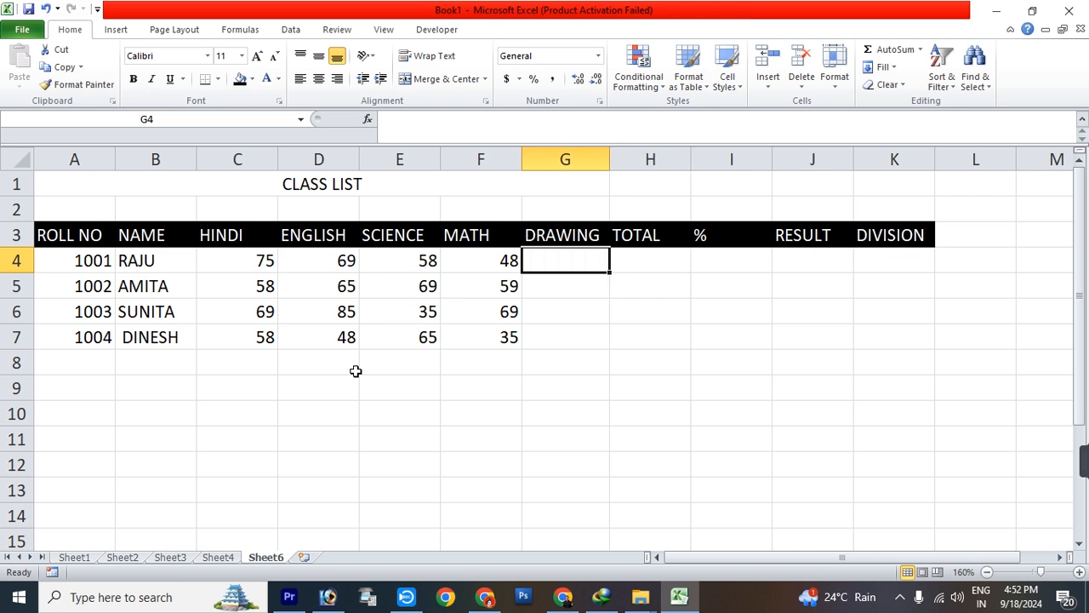
{"action": "type", "text": "8"}
{"action": "key", "text": "Return"}
{"action": "key", "text": "BackSpace"}
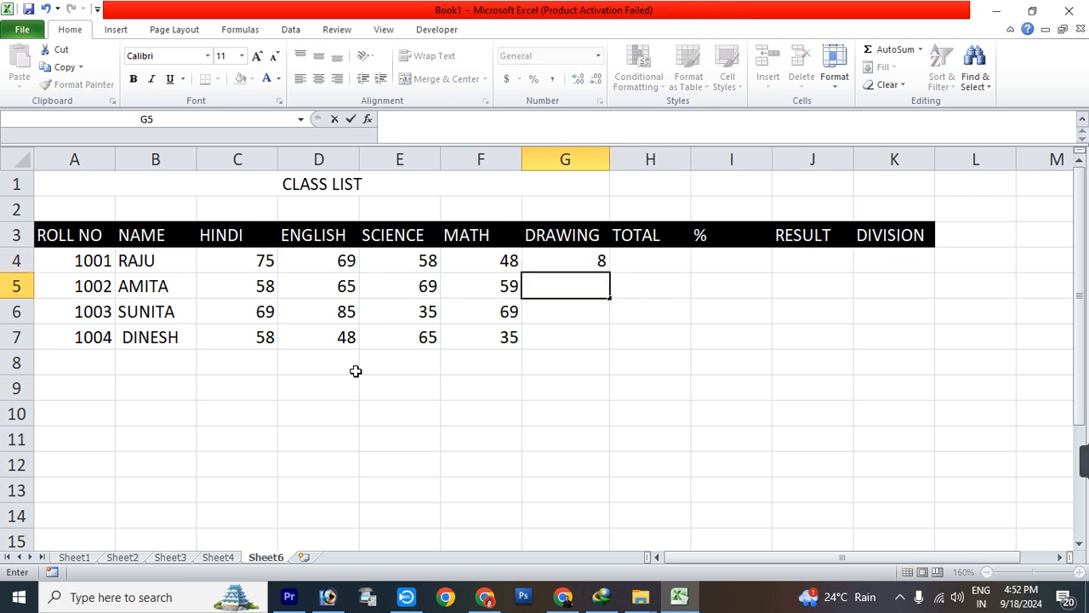
{"action": "key", "text": "Up"}
{"action": "key", "text": "F2"}
{"action": "type", "text": "0"}
{"action": "key", "text": "Return"}
Step: Enter the remaining DRAWING marks 56, 75 and 65 in cells G5:G7
{"action": "type", "text": "56"}
{"action": "key", "text": "Return"}
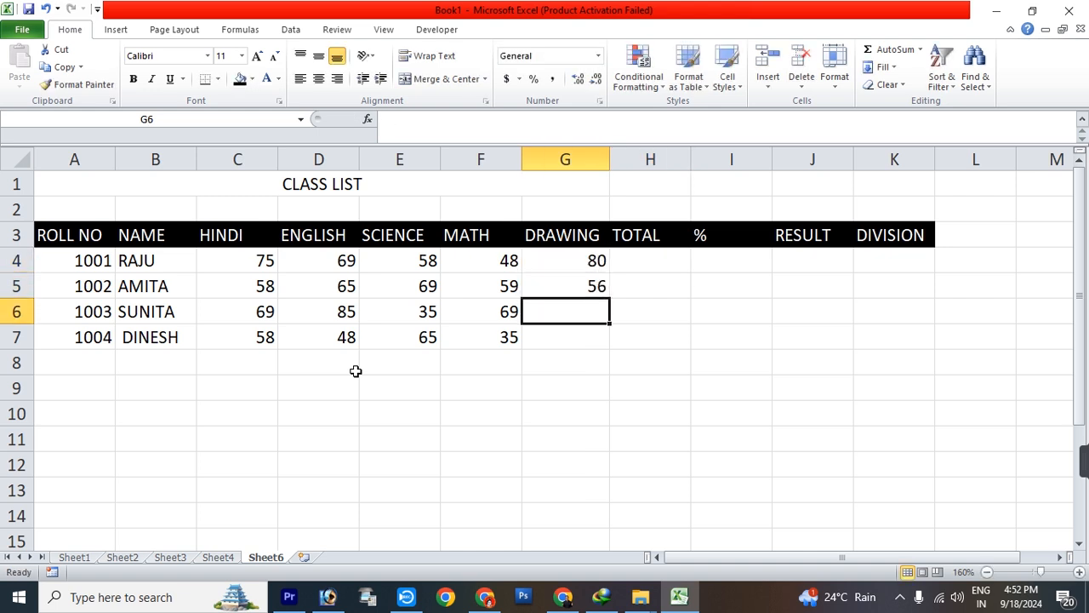
{"action": "type", "text": "75"}
{"action": "key", "text": "Return"}
{"action": "type", "text": "654"}
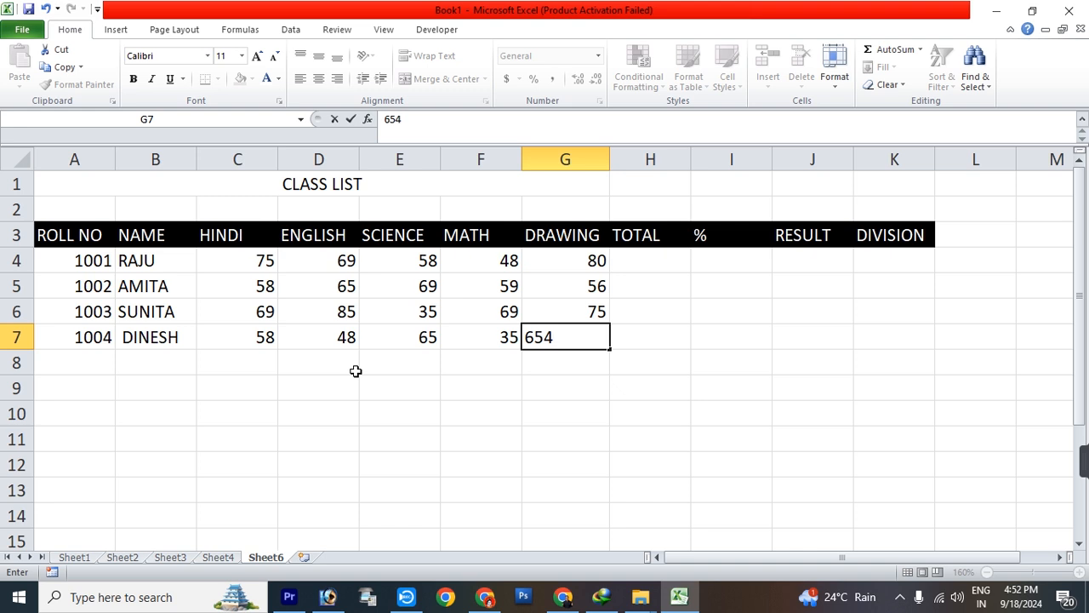
{"action": "key", "text": "BackSpace"}
{"action": "key", "text": "Return"}
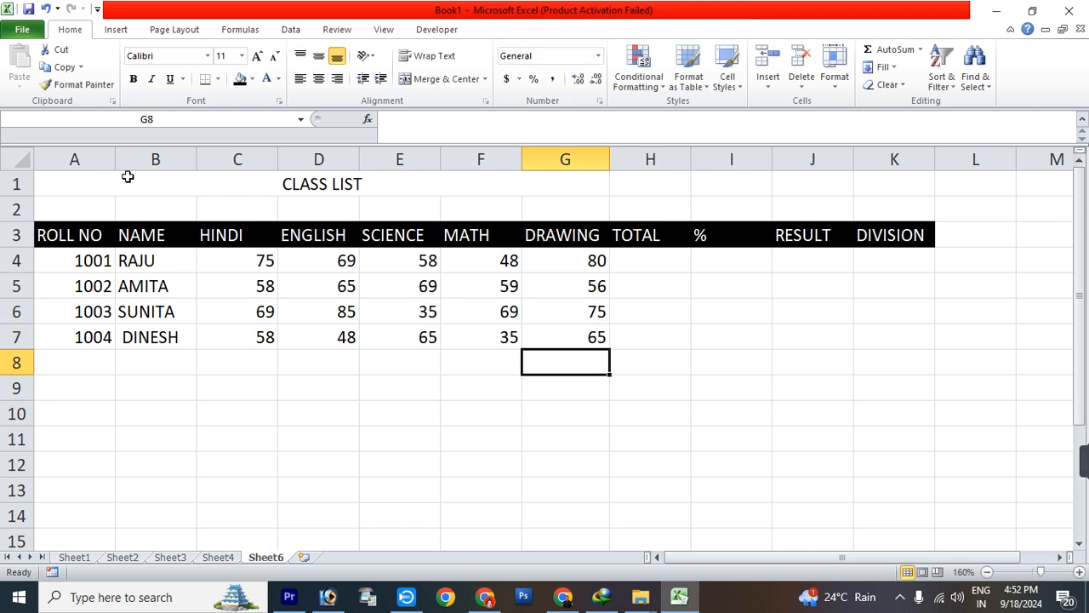
Step: Calculate the first student's TOTAL in cell H4 with the formula =SUM(C4:G4)
{"action": "left_click_drag", "start_coordinate": [240, 260], "coordinate": [542, 339]}
{"action": "left_click", "coordinate": [660, 267]}
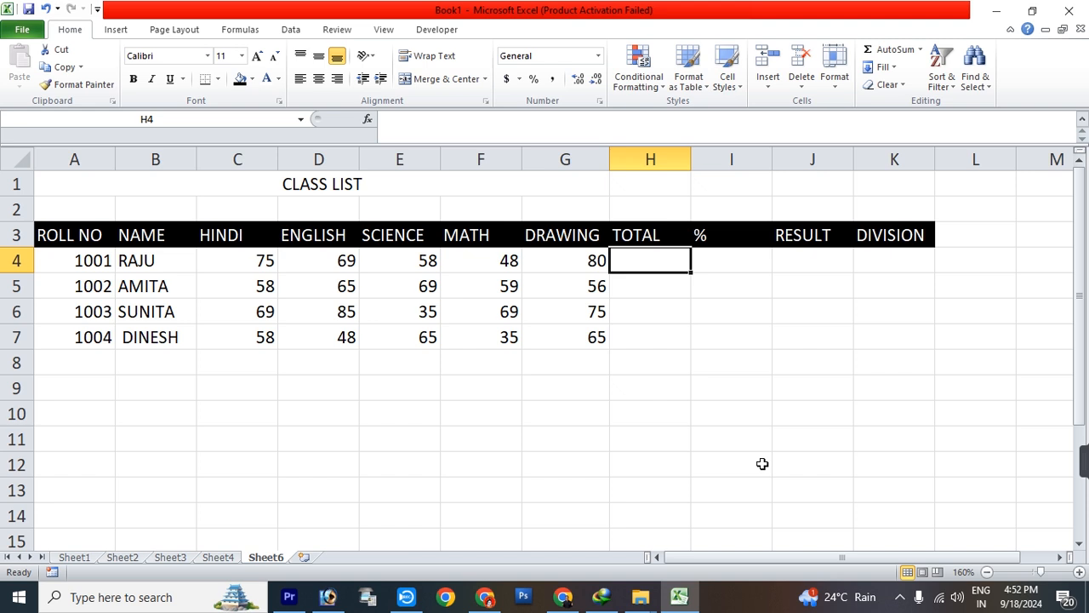
{"action": "type", "text": "=SUM"}
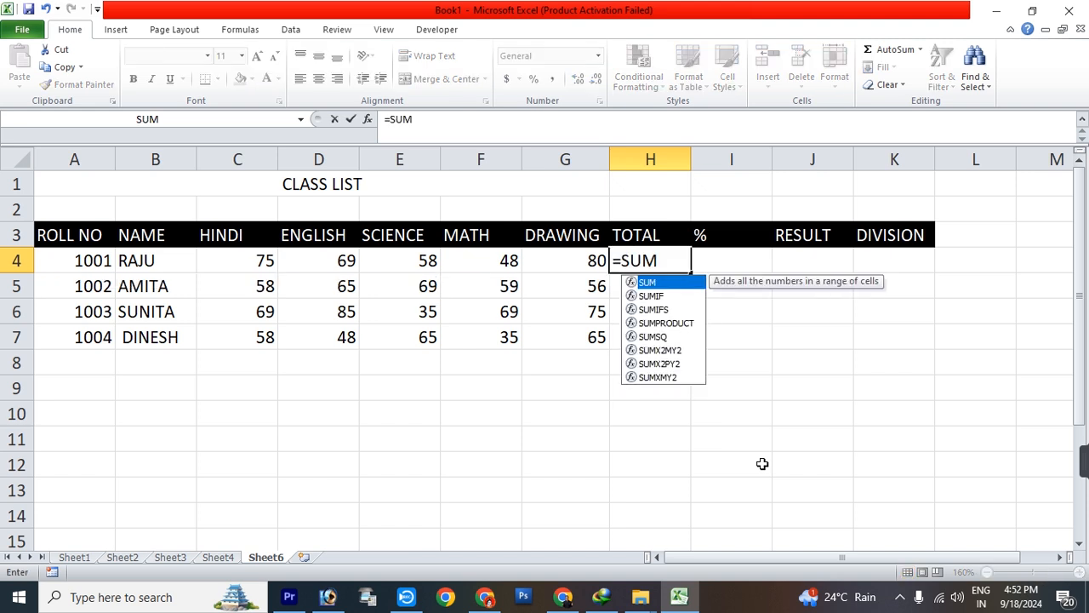
{"action": "type", "text": "("}
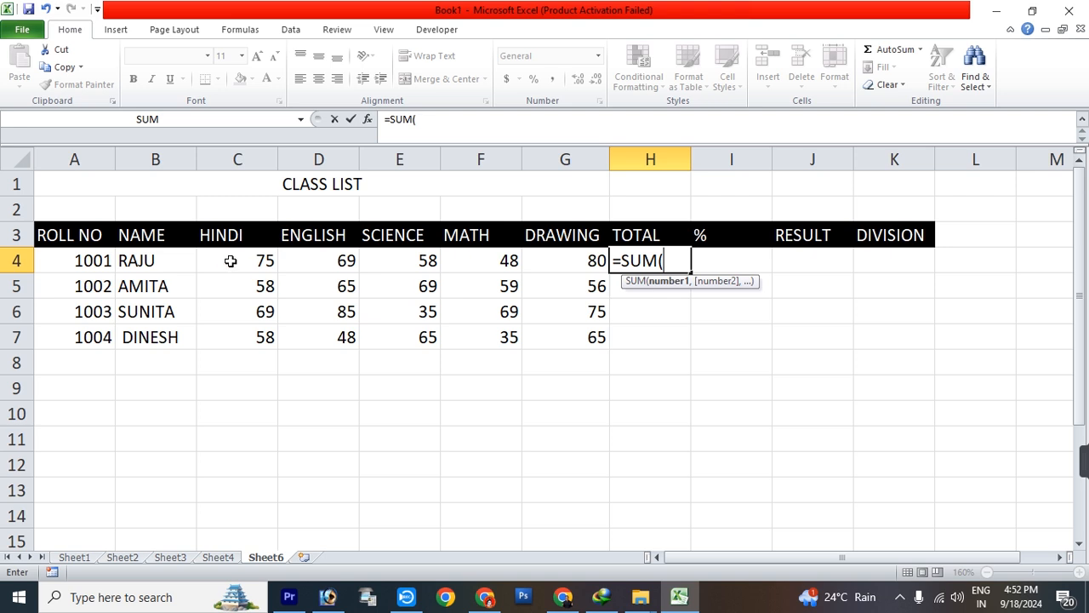
{"action": "left_click_drag", "start_coordinate": [231, 261], "coordinate": [539, 260]}
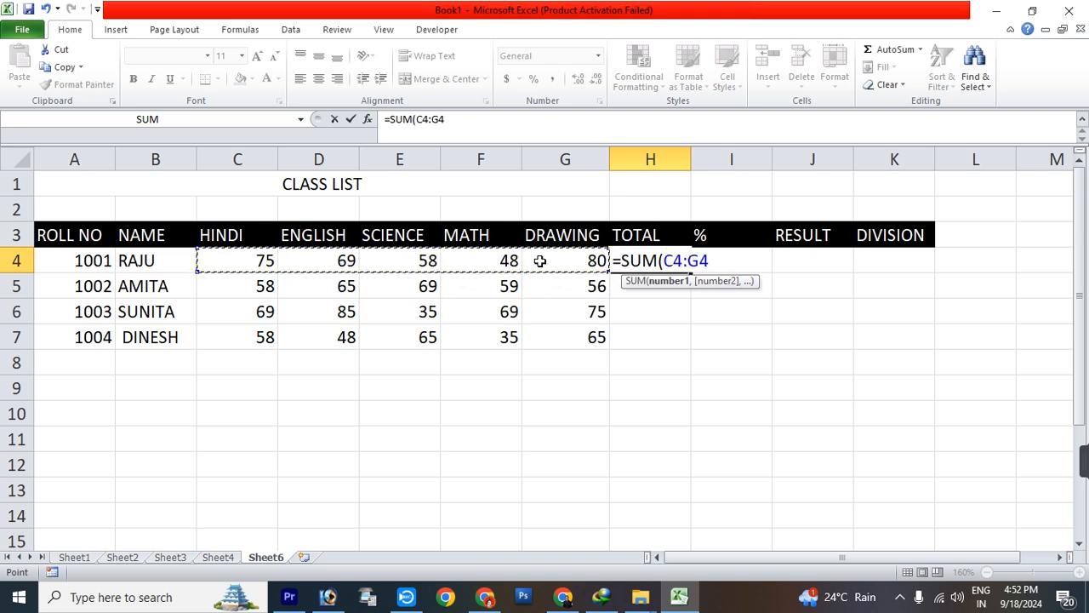
{"action": "type", "text": ")"}
{"action": "key", "text": "Return"}
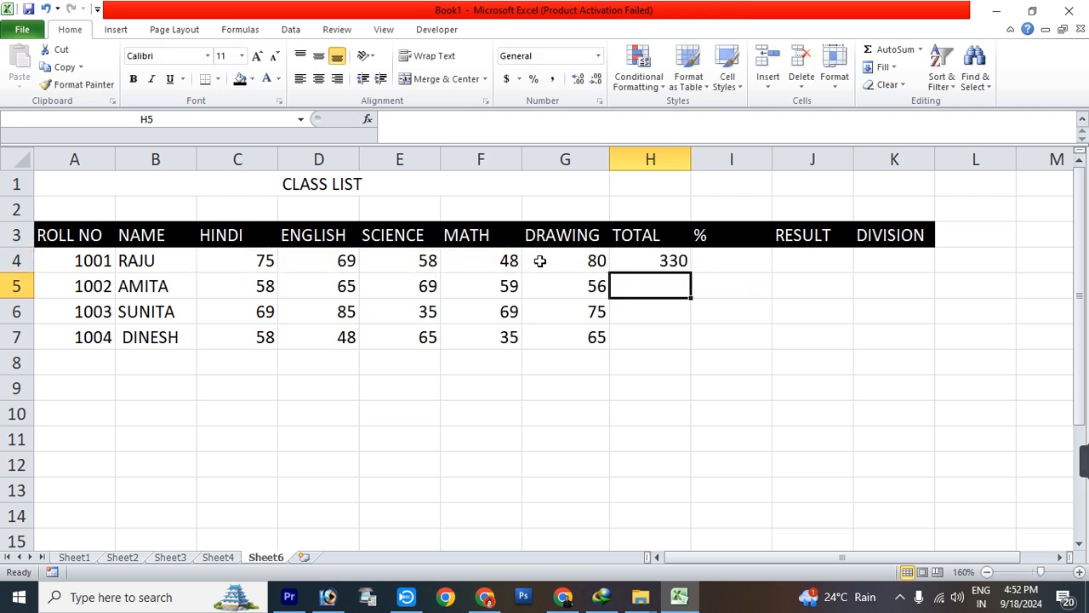
{"action": "left_click", "coordinate": [651, 261]}
{"action": "left_click", "coordinate": [669, 287]}
{"action": "left_click", "coordinate": [649, 259]}
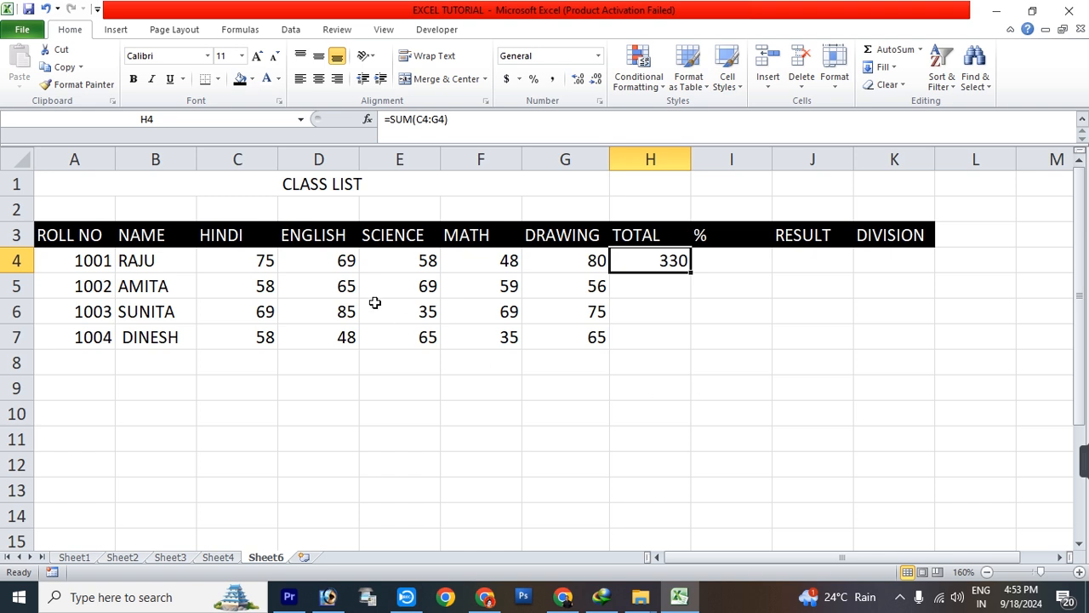
Step: Calculate the first student's percentage in cell I4 with the formula =H4/5
{"action": "left_click", "coordinate": [746, 264]}
{"action": "type", "text": "="}
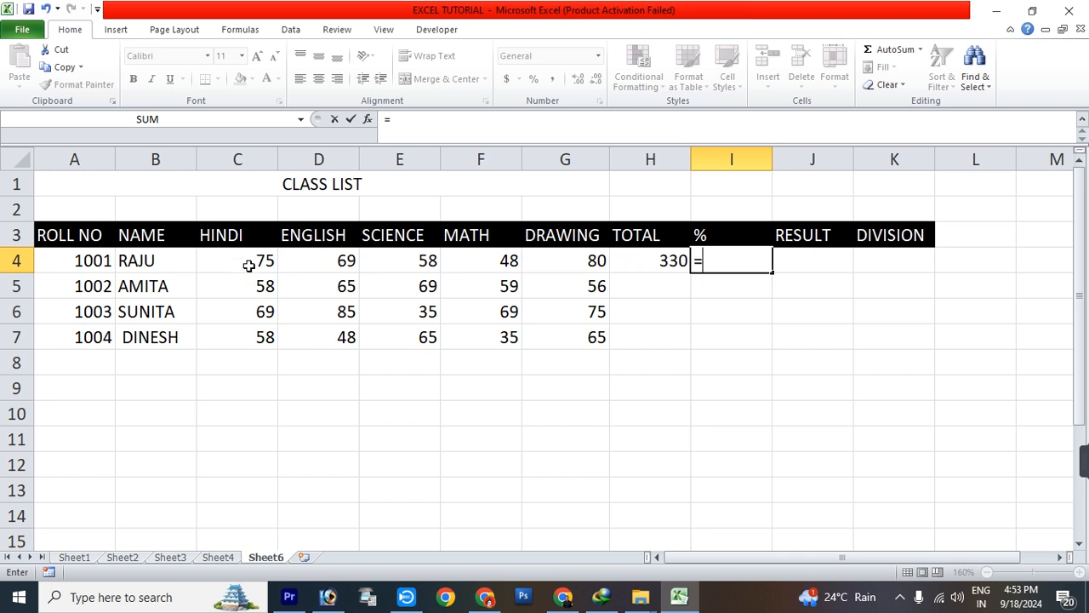
{"action": "left_click", "coordinate": [647, 266]}
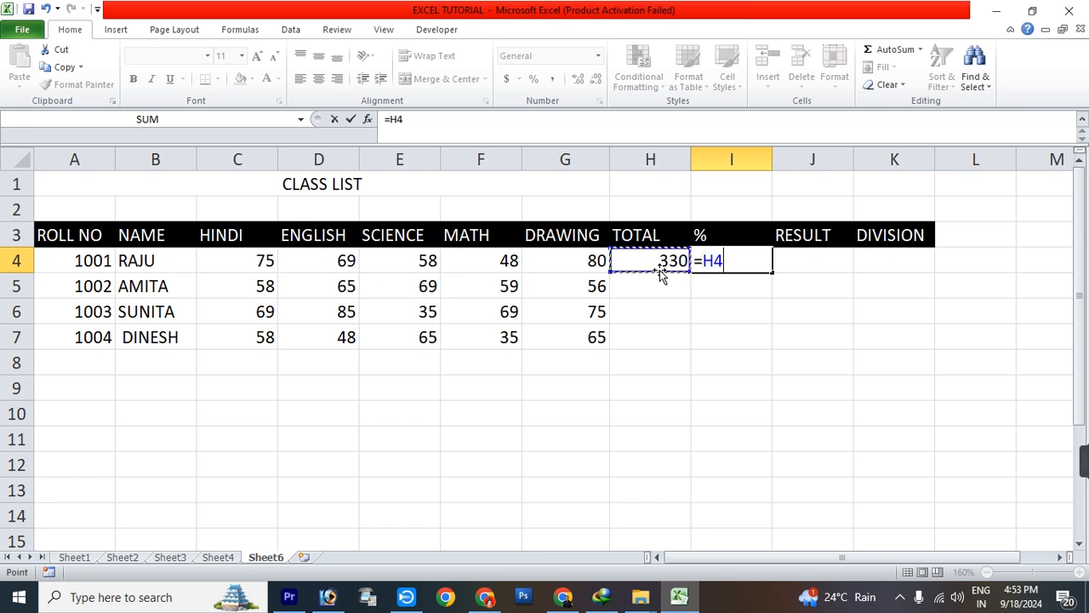
{"action": "type", "text": "/"}
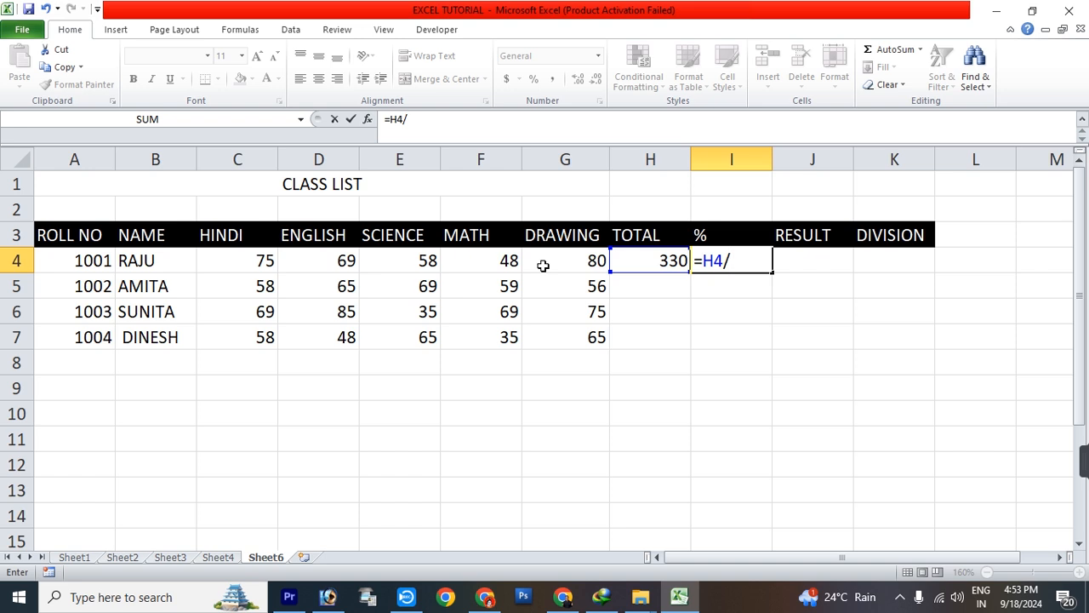
{"action": "type", "text": "5"}
{"action": "key", "text": "Return"}
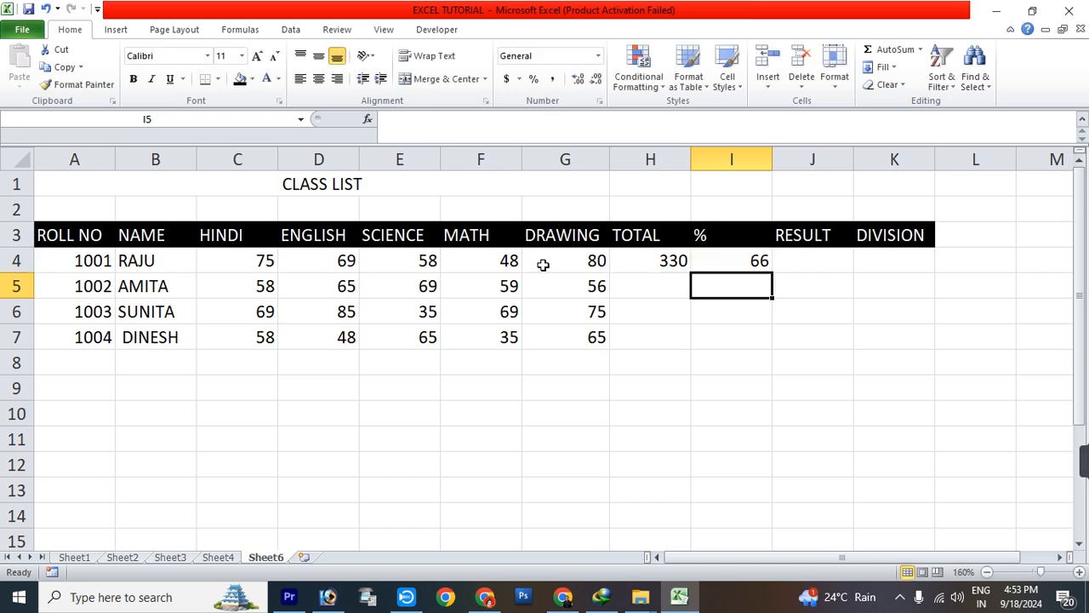
{"action": "left_click", "coordinate": [755, 260]}
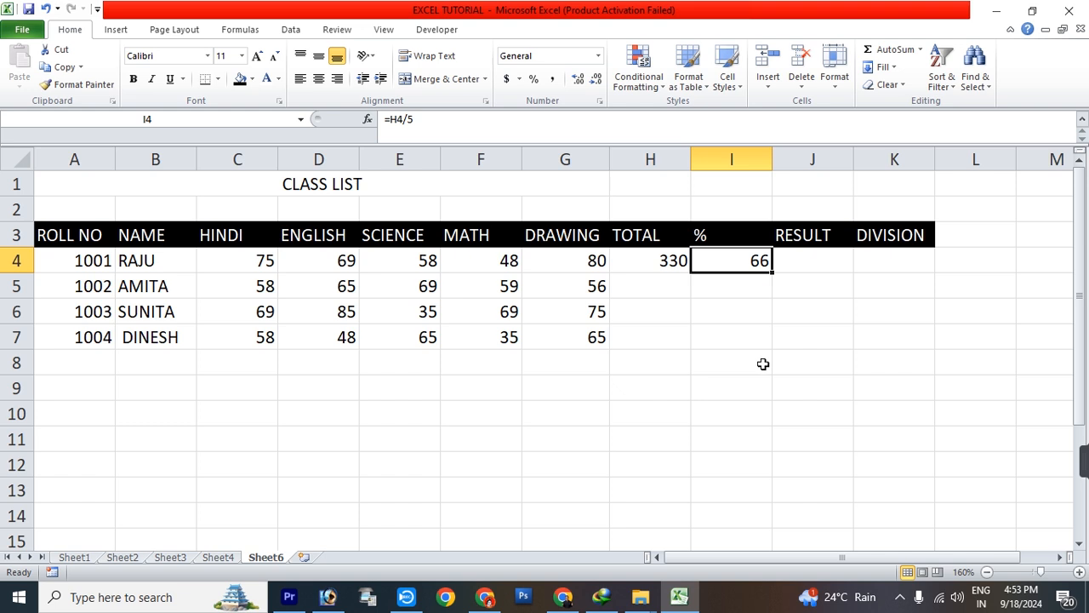
{"action": "left_click", "coordinate": [808, 264]}
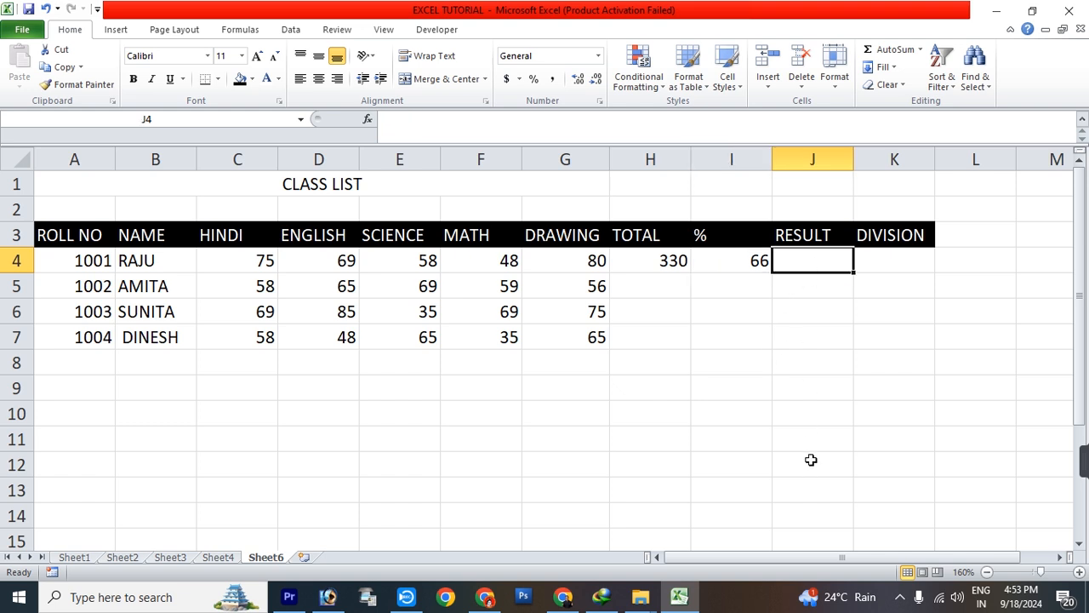
{"action": "type", "text": "=ID"}
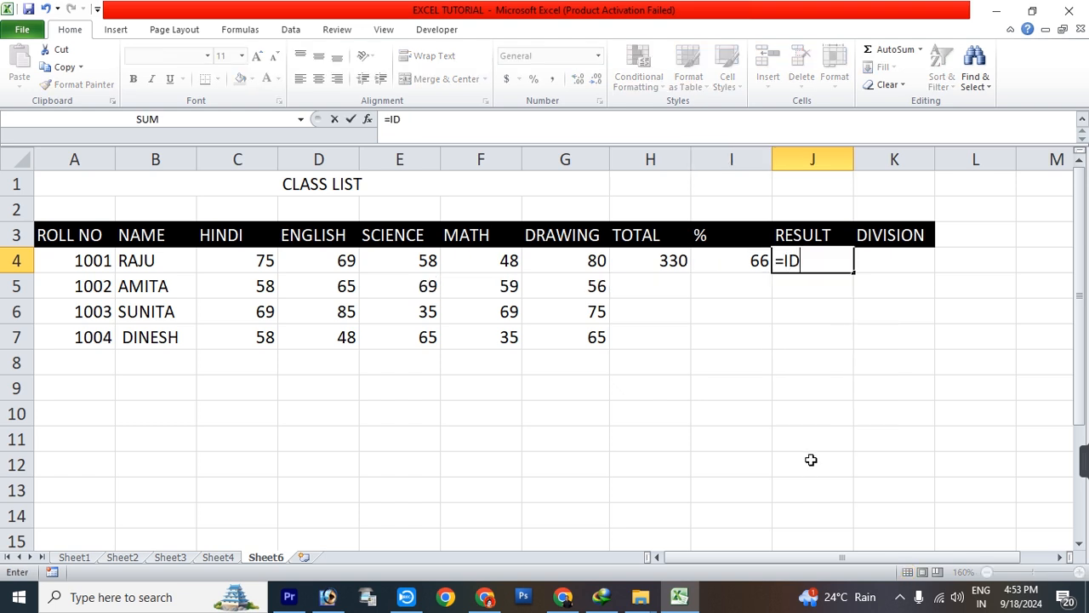
{"action": "key", "text": "BackSpace"}
{"action": "type", "text": "F"}
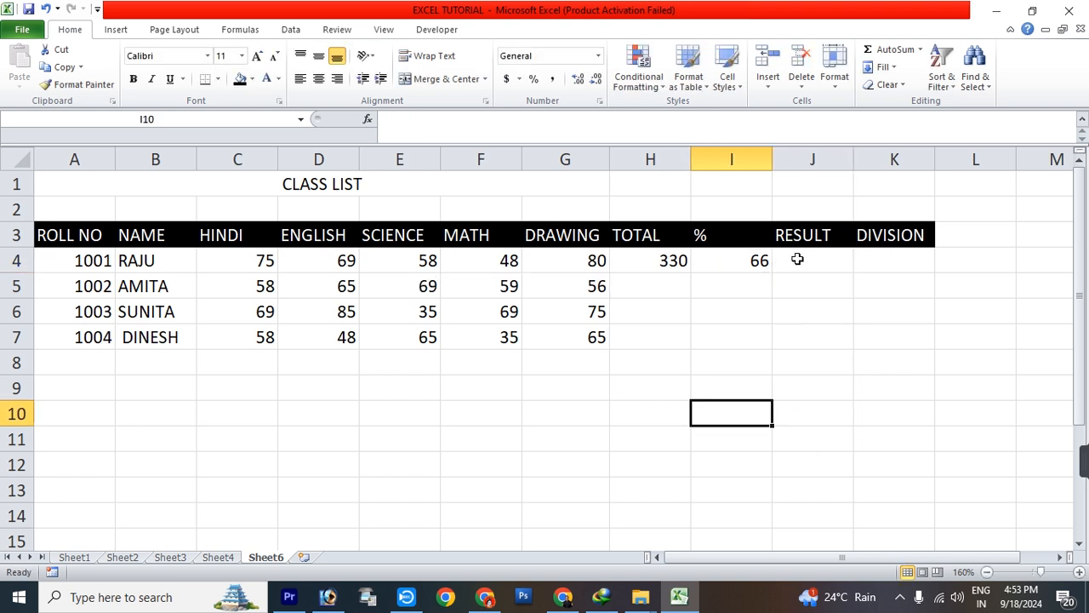
Step: Start the RESULT formula in cell J4 with an IF test that returns "FAIL" when C4 is below 33
{"action": "left_click", "coordinate": [798, 259]}
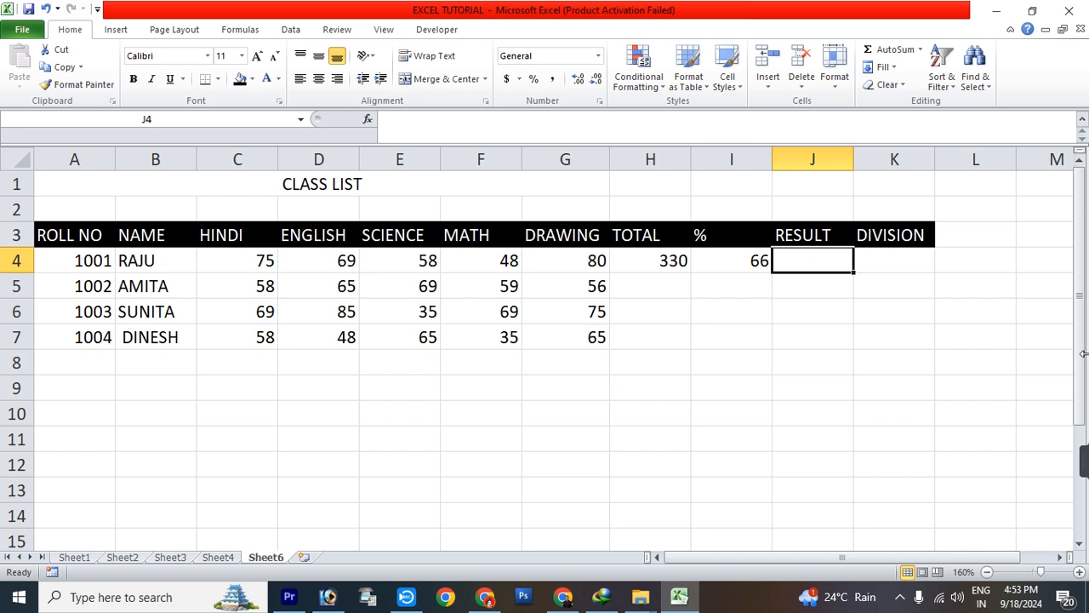
{"action": "type", "text": "="}
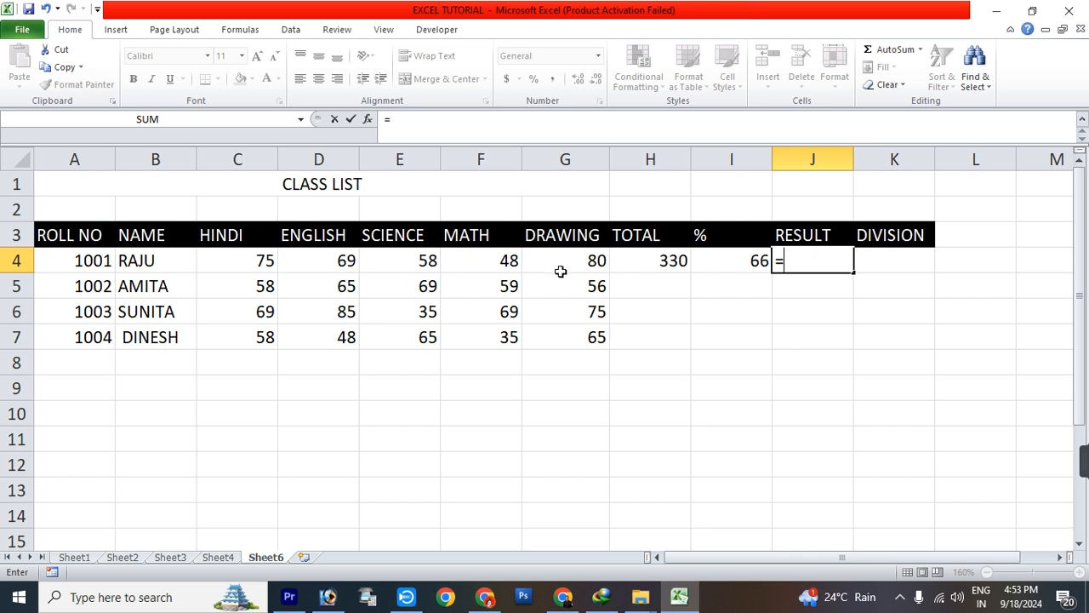
{"action": "type", "text": "I"}
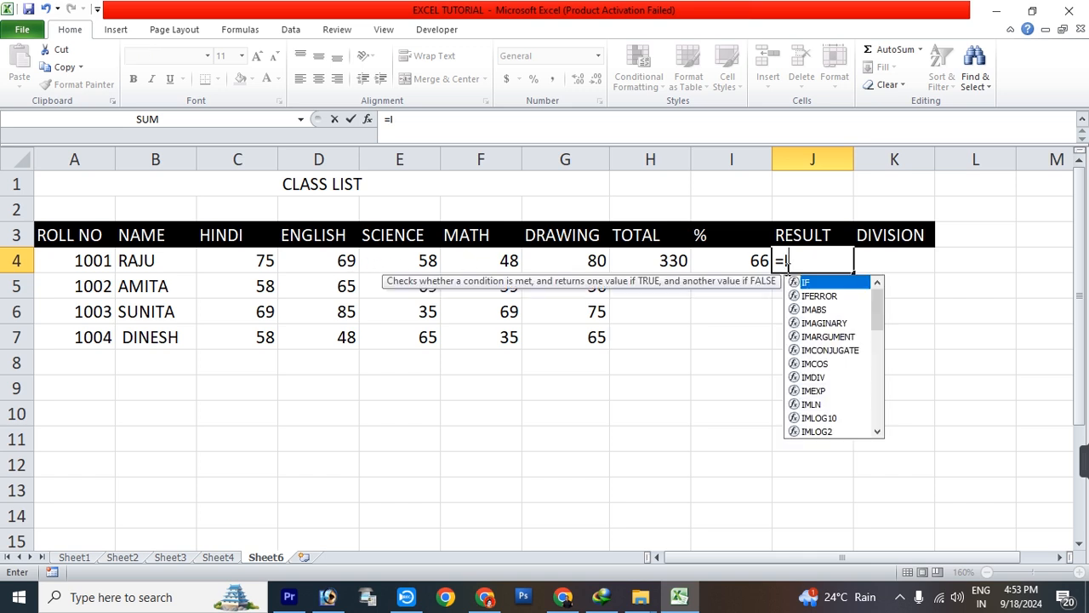
{"action": "type", "text": "F("}
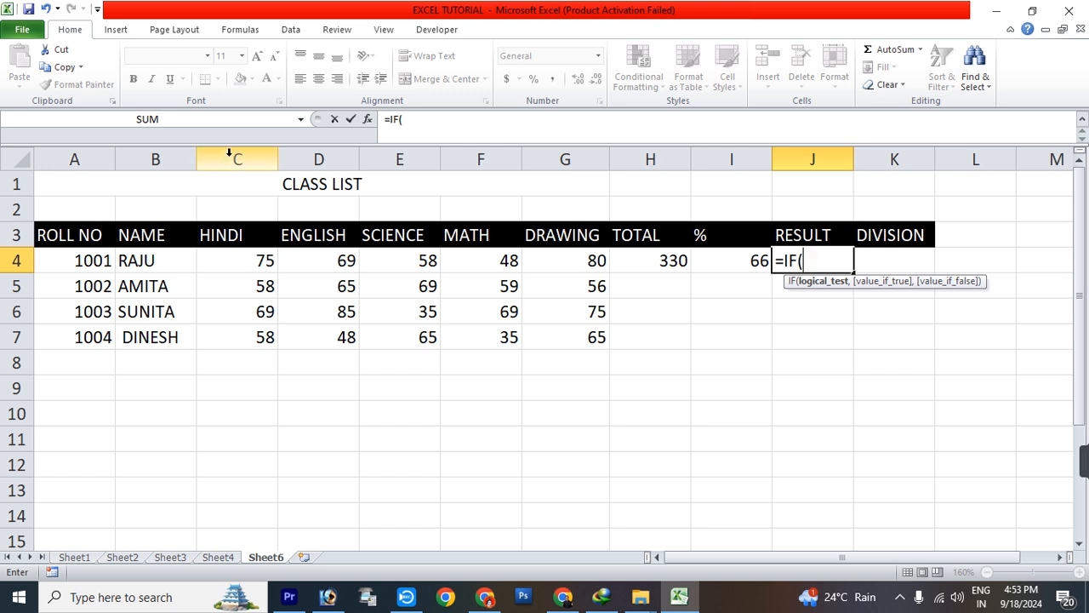
{"action": "left_click", "coordinate": [241, 258]}
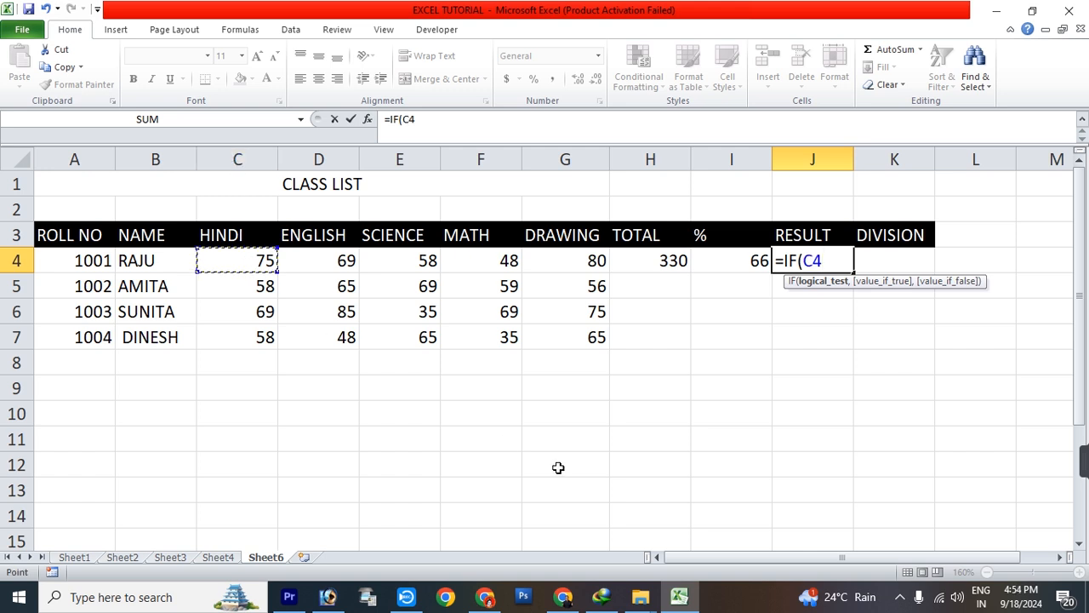
{"action": "type", "text": "<33,\"FA"}
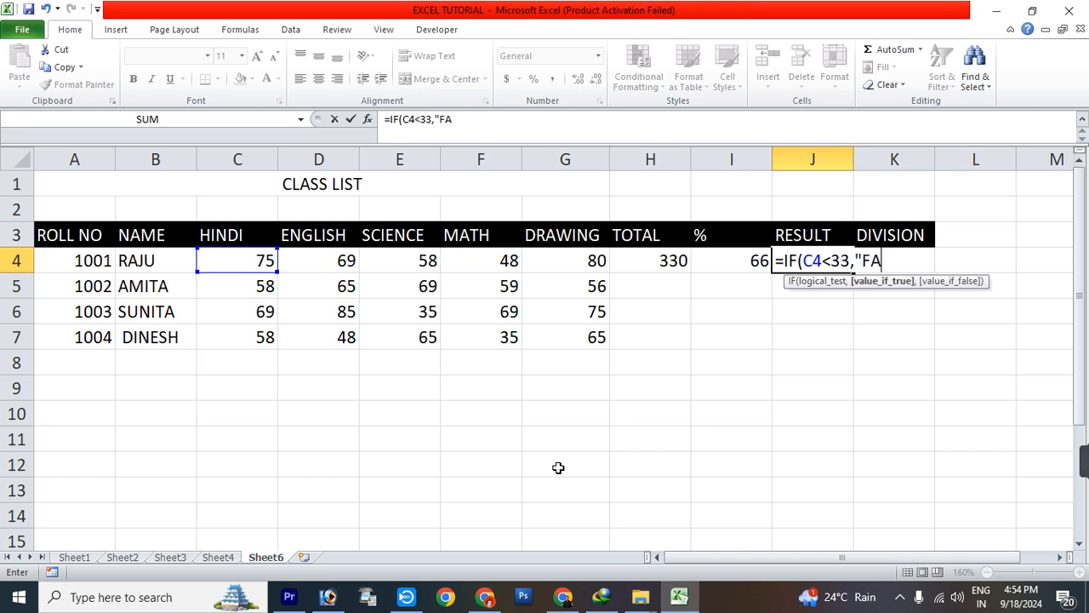
{"action": "type", "text": "IL\""}
Step: Extend the RESULT formula in J4 with nested IF tests that return "FAIL" when D4 or E4 is below 33
{"action": "type", "text": ",IF("}
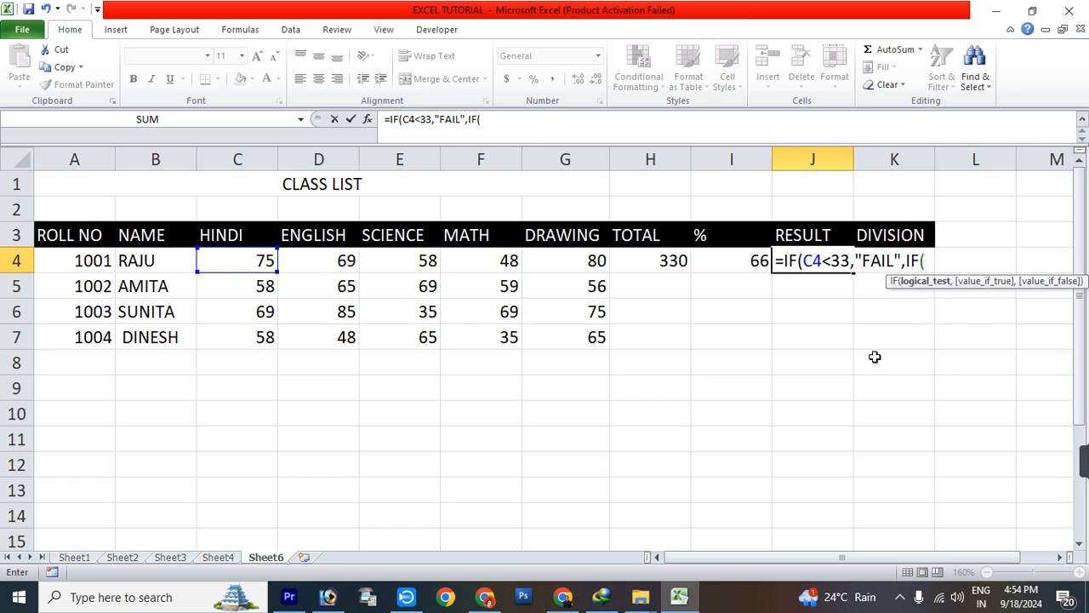
{"action": "type", "text": "D4"}
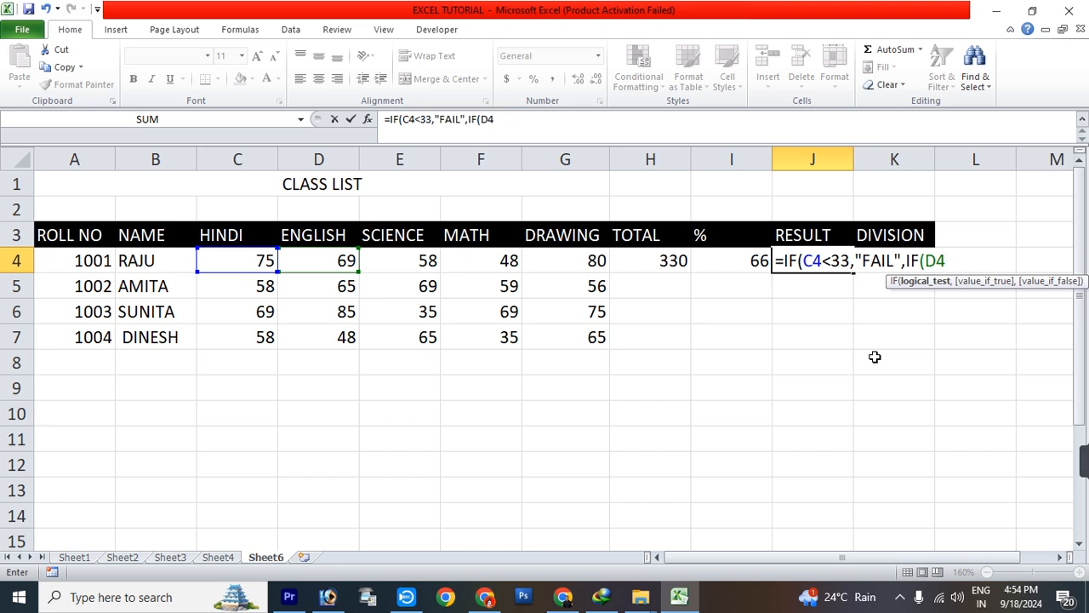
{"action": "type", "text": "<33,\""}
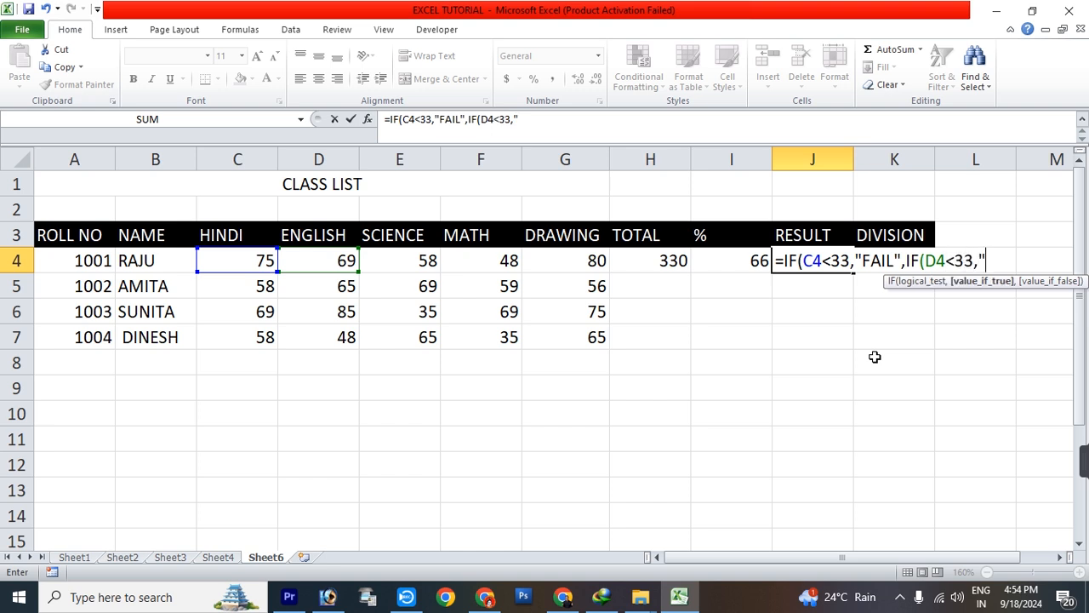
{"action": "type", "text": "FAIL\",IF("}
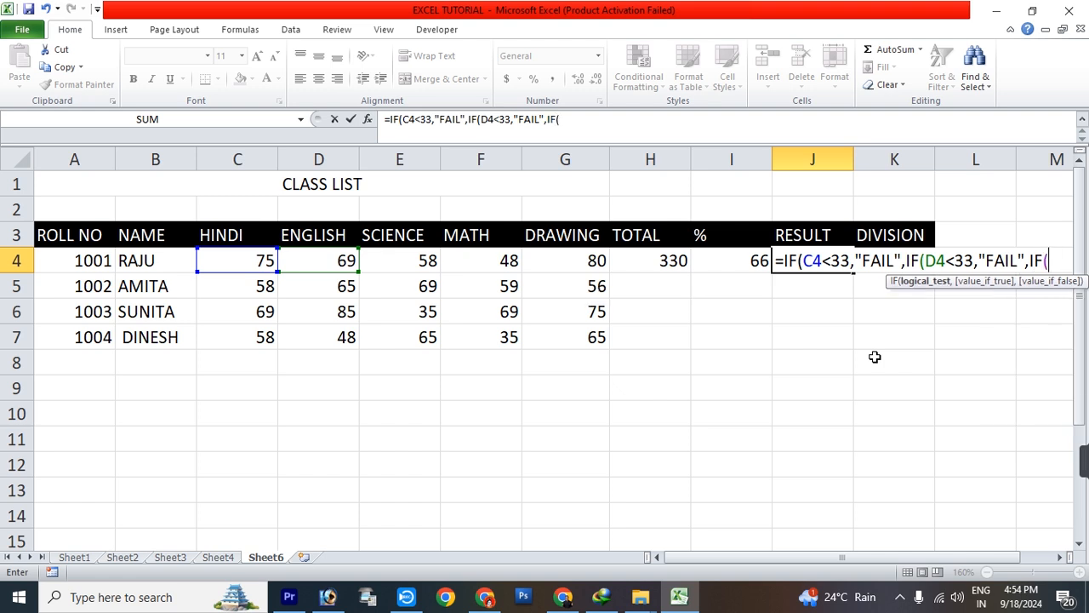
{"action": "type", "text": "E4"}
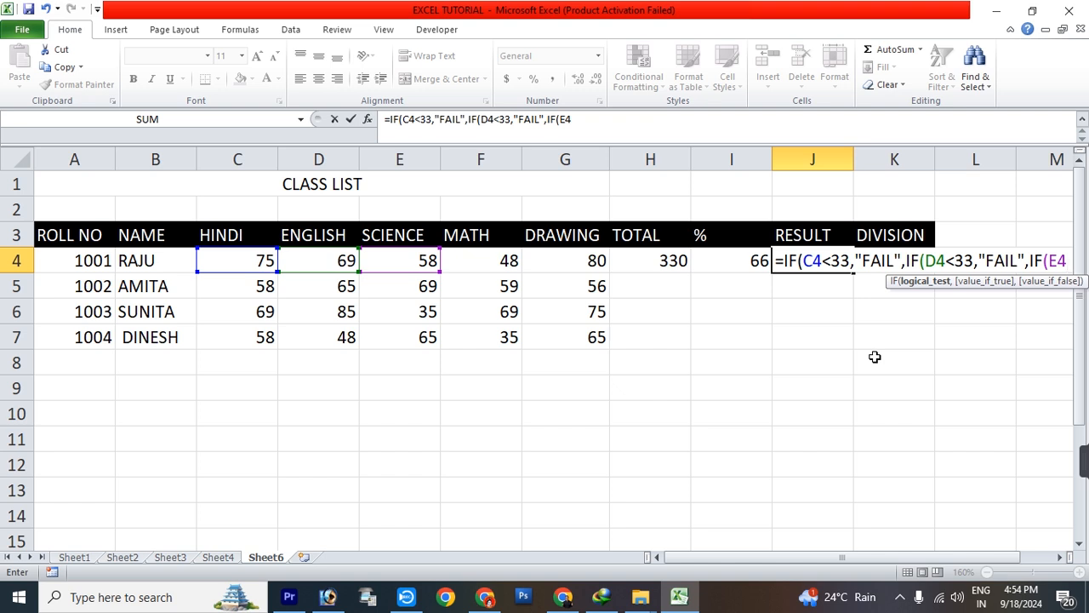
{"action": "type", "text": "<33,\""}
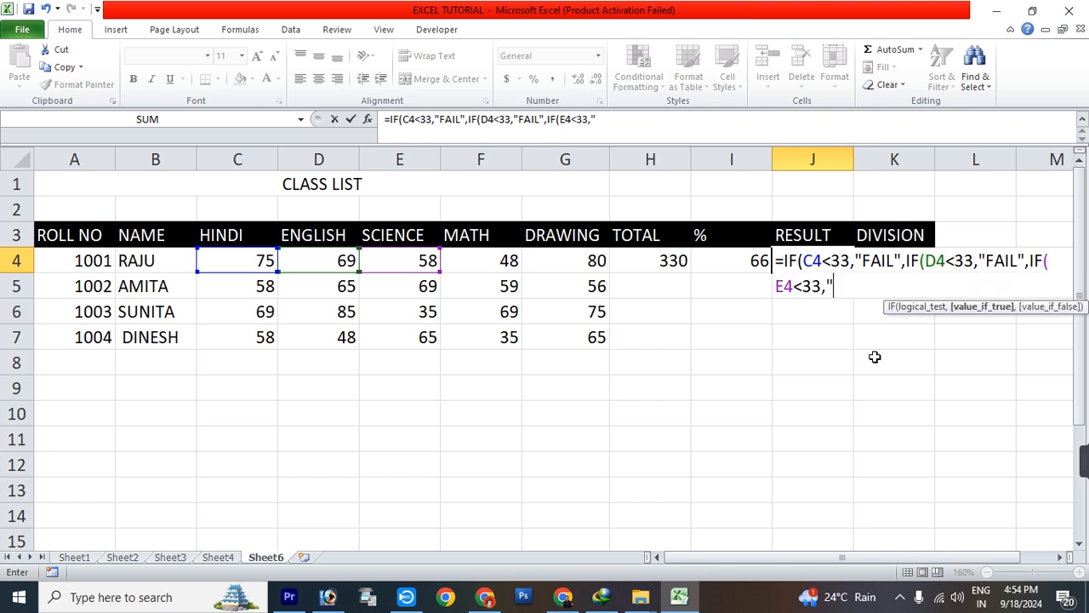
{"action": "type", "text": "FAIL\","}
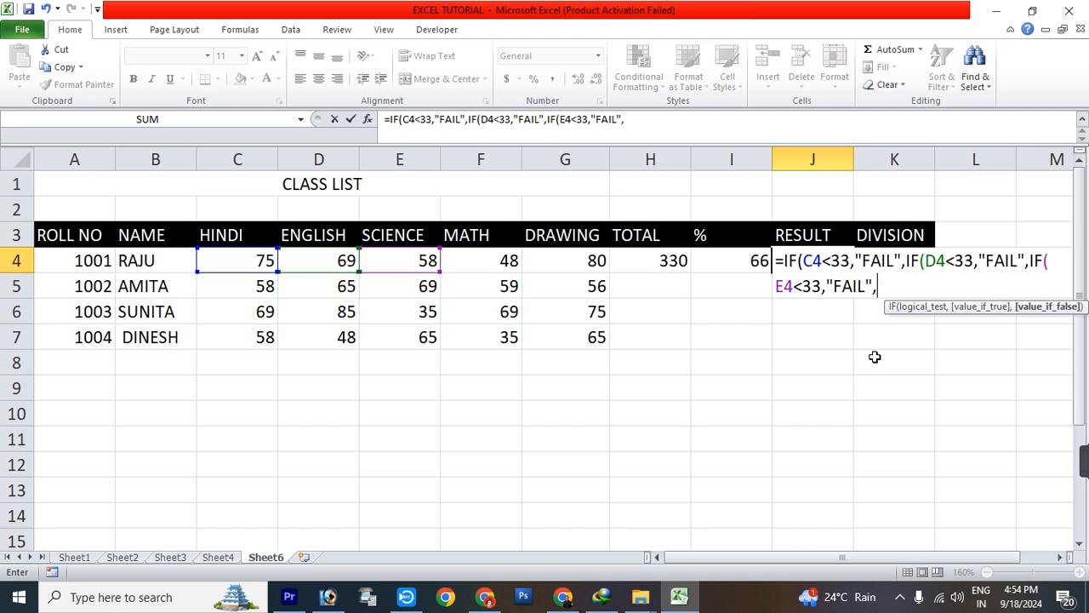
Step: Add another nested IF test to the RESULT formula in J4 that returns "FAIL" when F4 is below 33
{"action": "type", "text": "IF("}
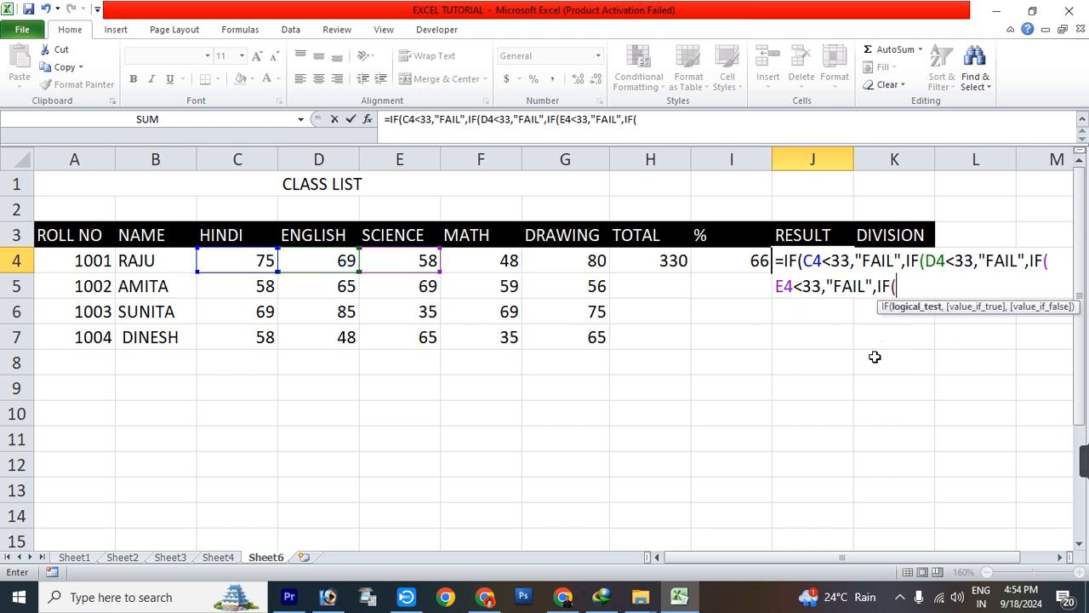
{"action": "type", "text": "F"}
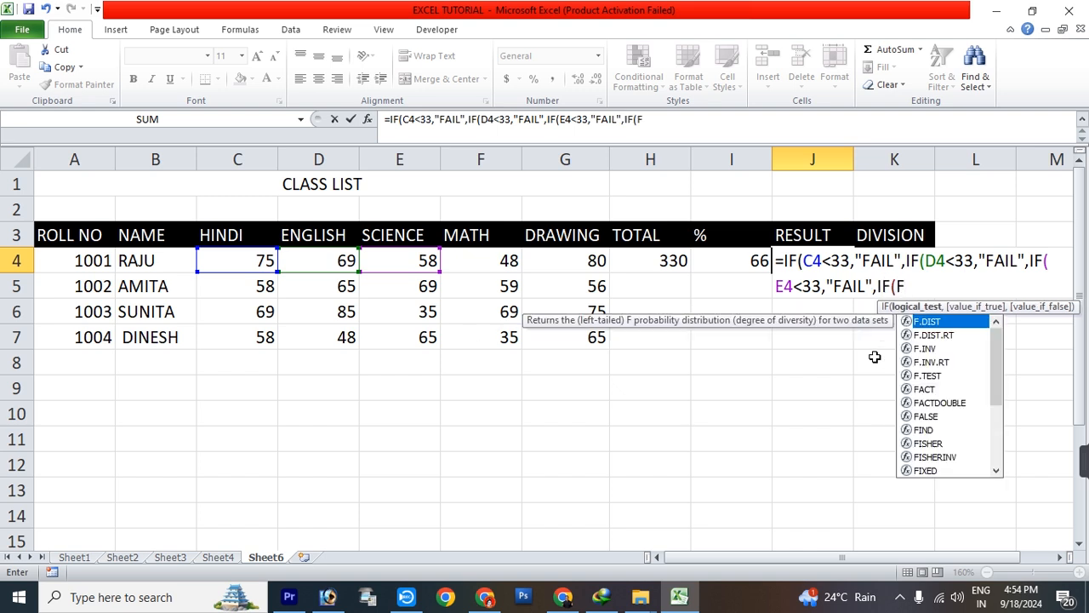
{"action": "type", "text": "4"}
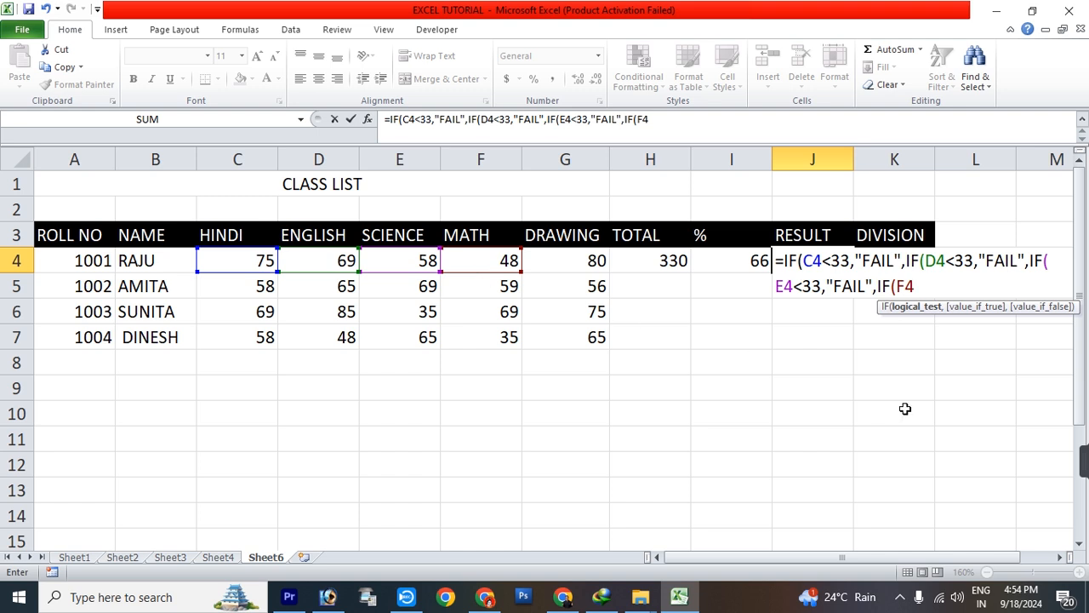
{"action": "type", "text": "<33,\"FAIL"}
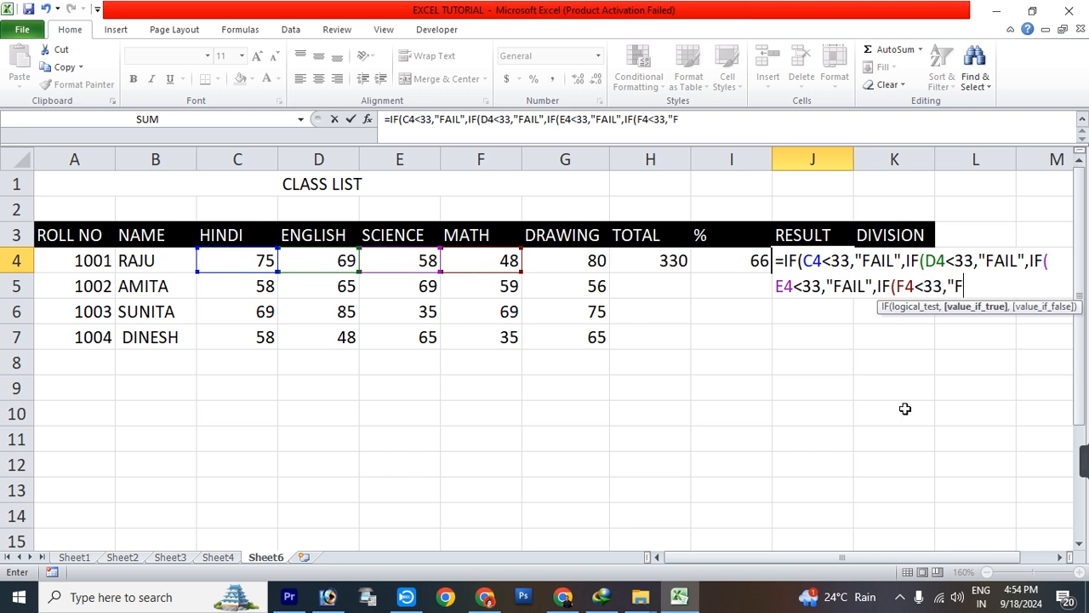
{"action": "type", "text": "\","}
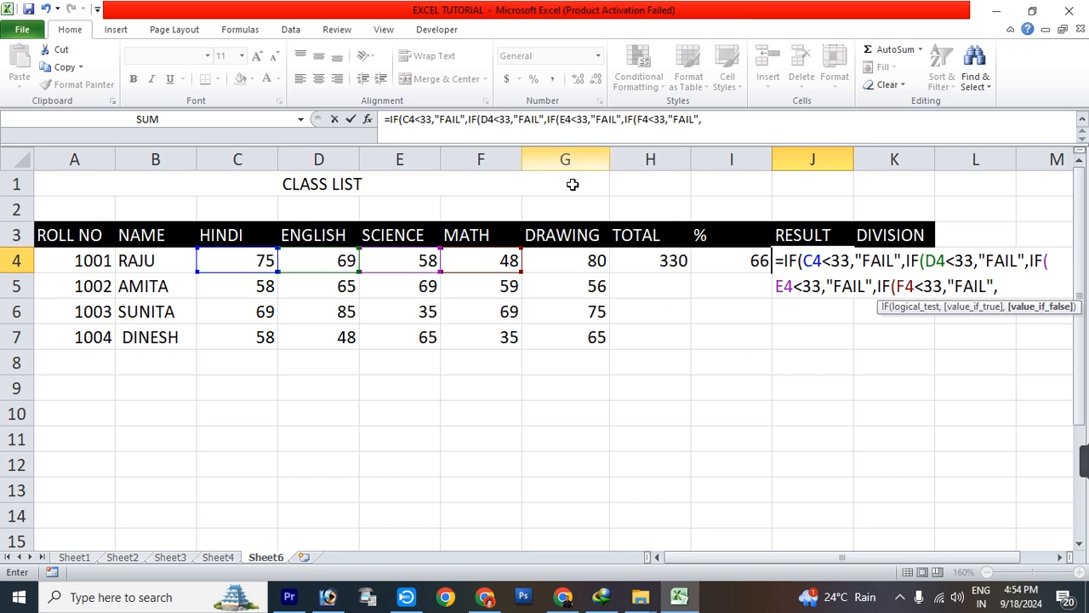
Step: Complete the RESULT formula in J4 with a nested IF that returns "FAIL" when G4 is below 33 and otherwise "PASS", closing all five brackets
{"action": "type", "text": "IG"}
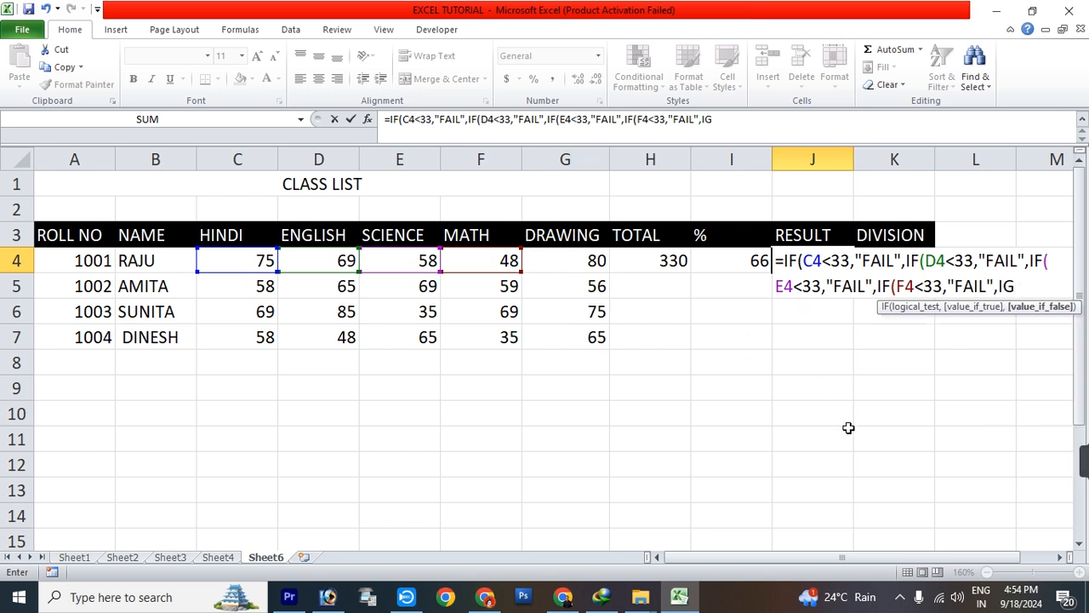
{"action": "key", "text": "BackSpace"}
{"action": "type", "text": "F"}
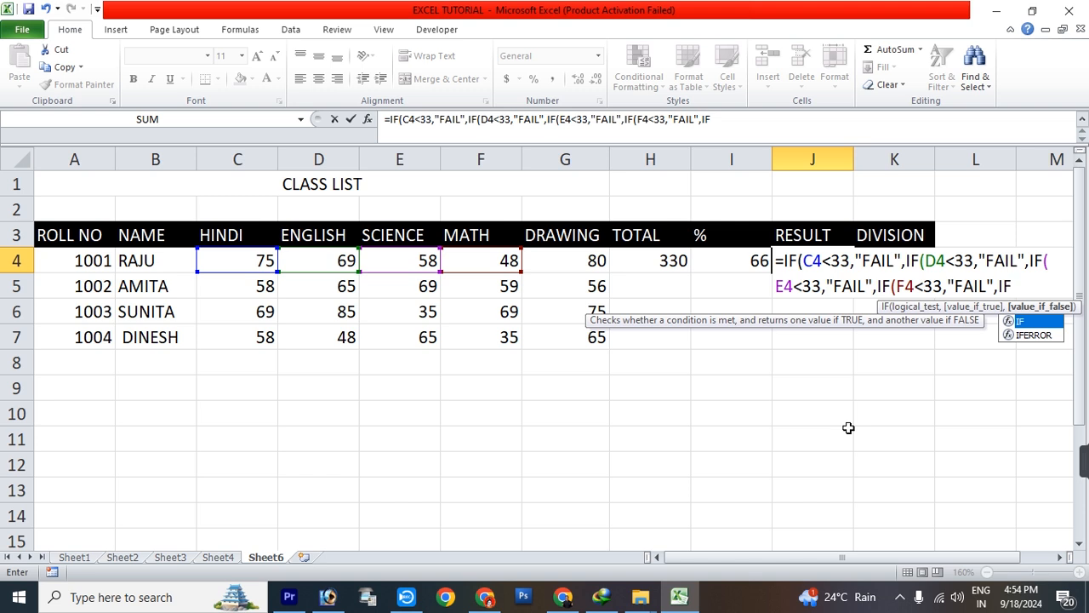
{"action": "type", "text": "(G4"}
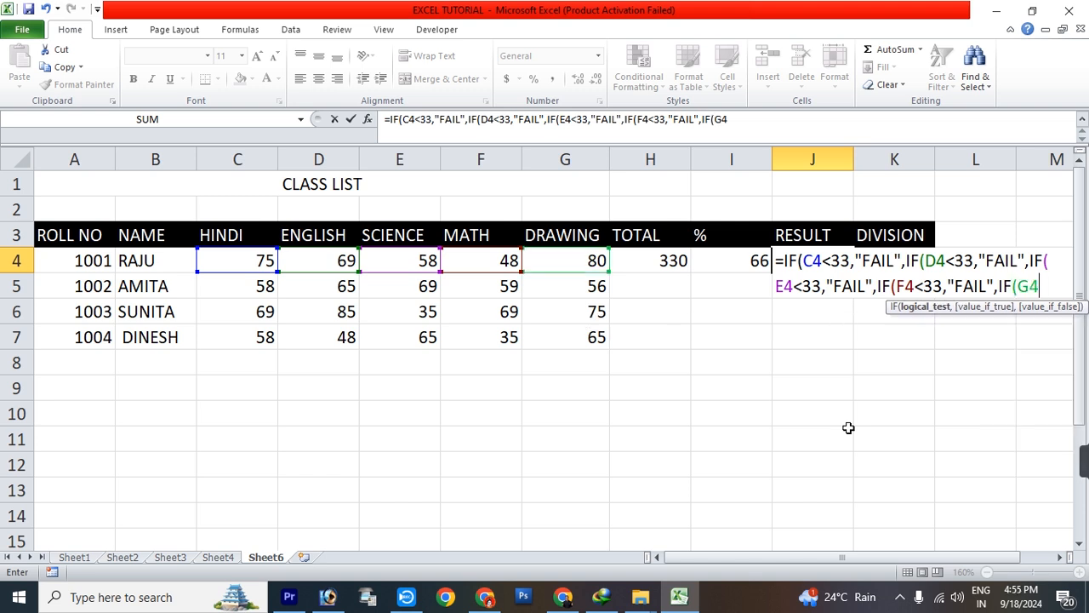
{"action": "type", "text": "<33,\"FAIL"}
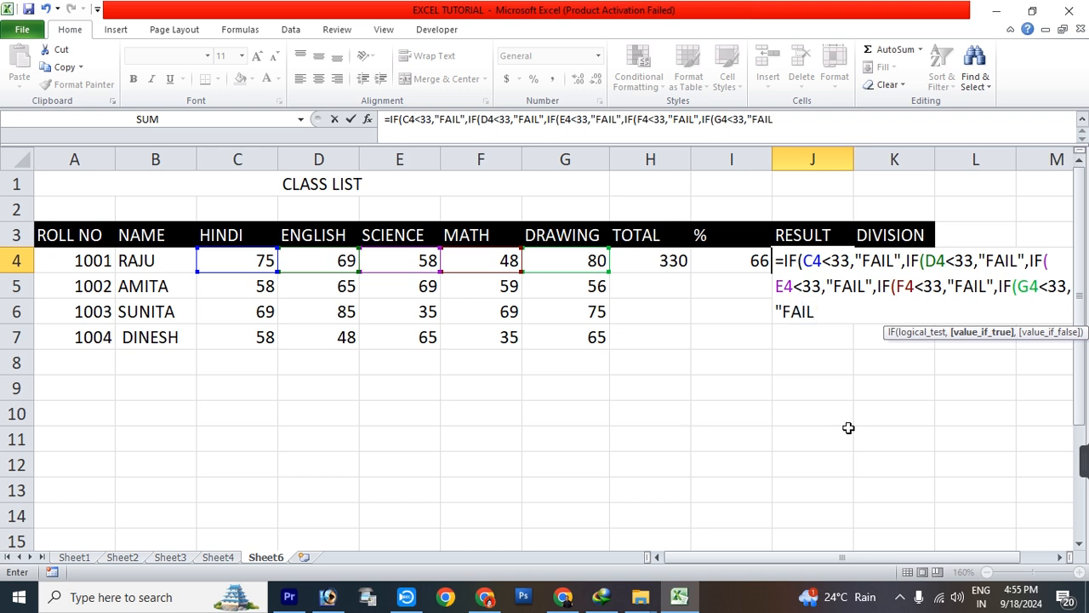
{"action": "type", "text": "\",\""}
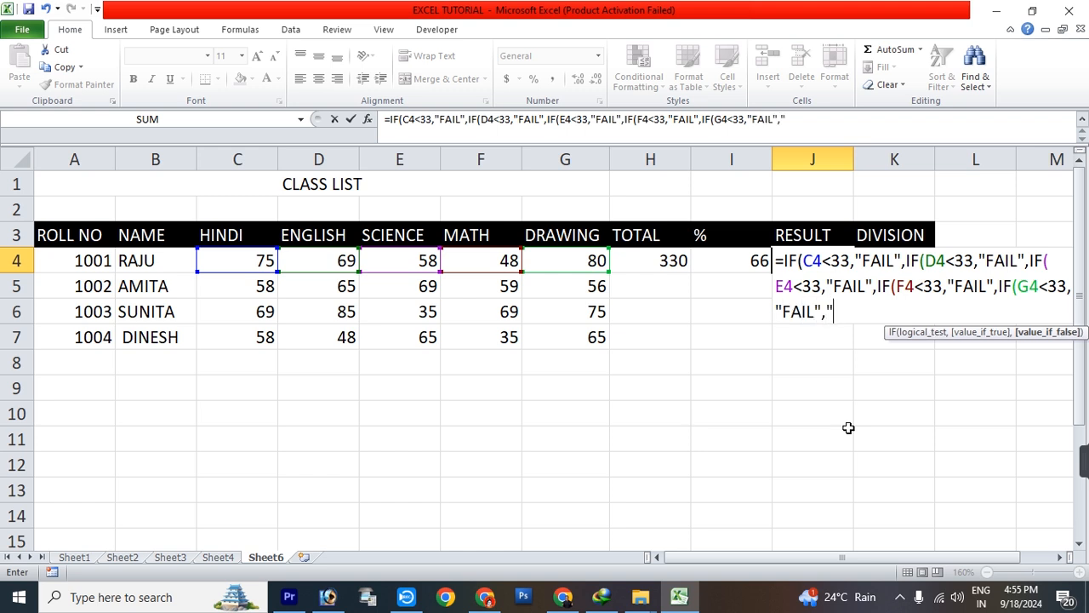
{"action": "type", "text": "PASS\")"}
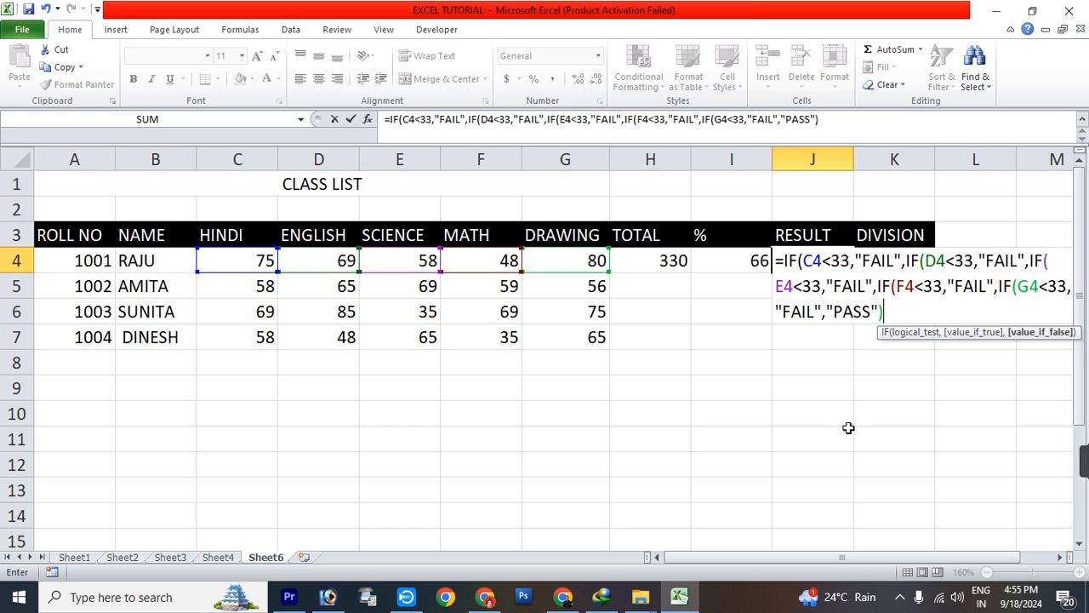
{"action": "type", "text": "))))"}
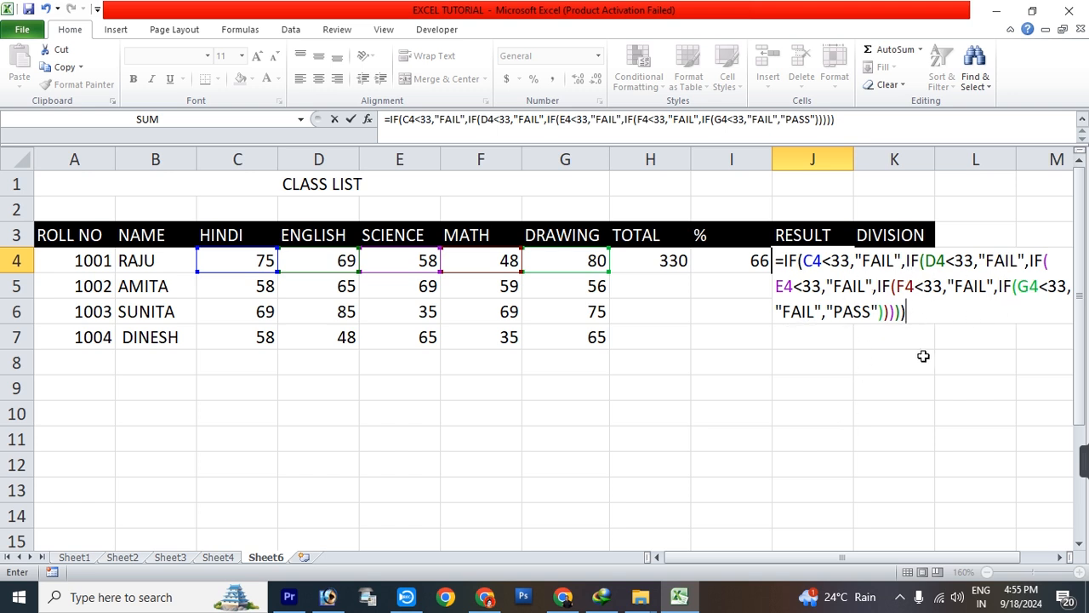
{"action": "key", "text": "Return"}
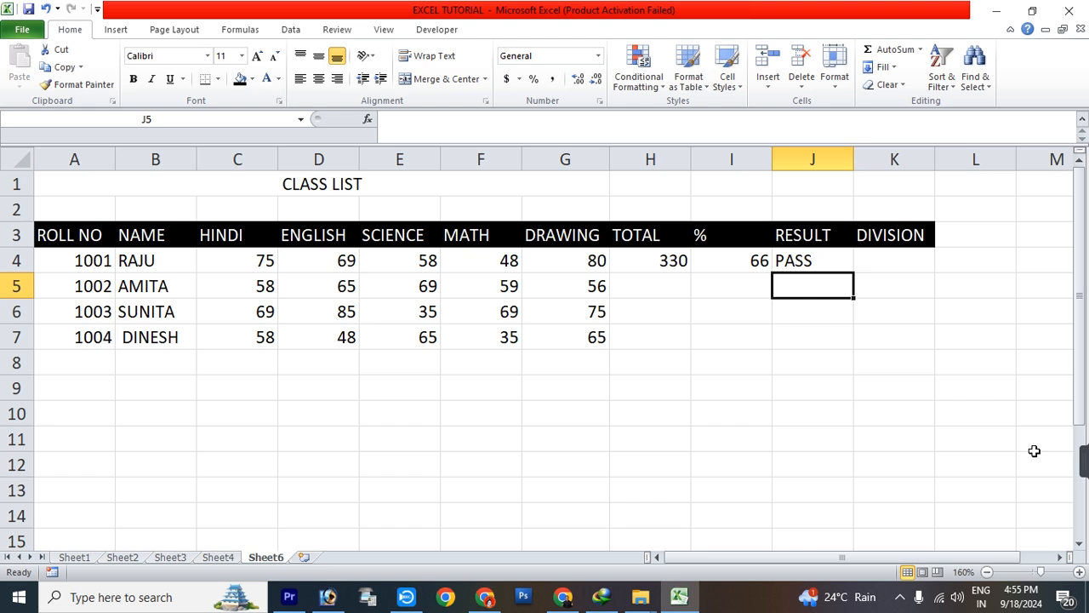
Step: Start the DIVISION formula in cell K4 with =IF(AND(I4<45,J4="PASS"),"3RD"
{"action": "key", "text": "Up"}
{"action": "key", "text": "Right"}
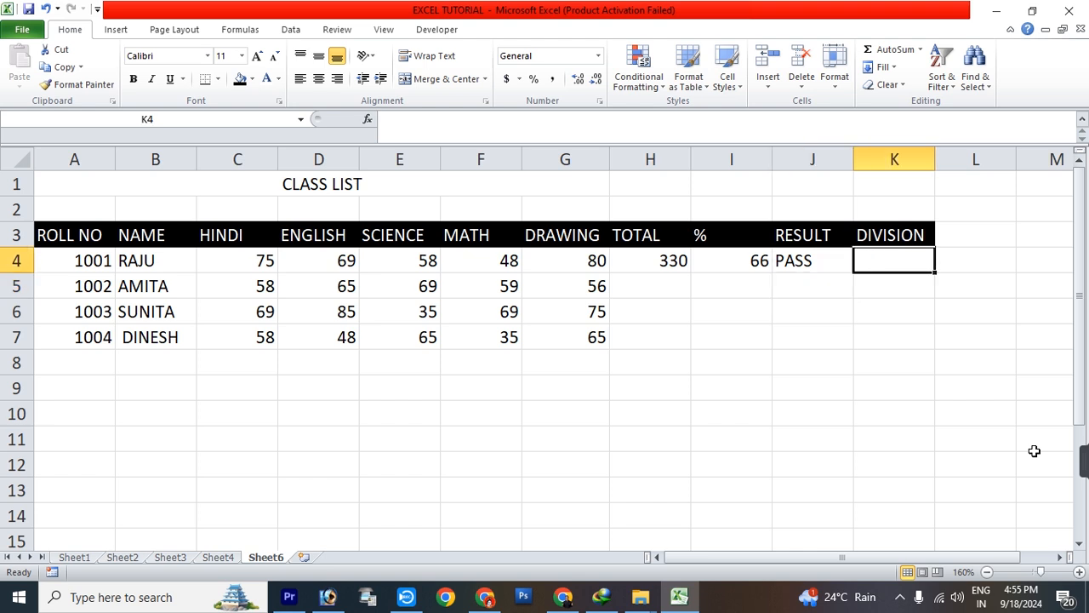
{"action": "type", "text": "="}
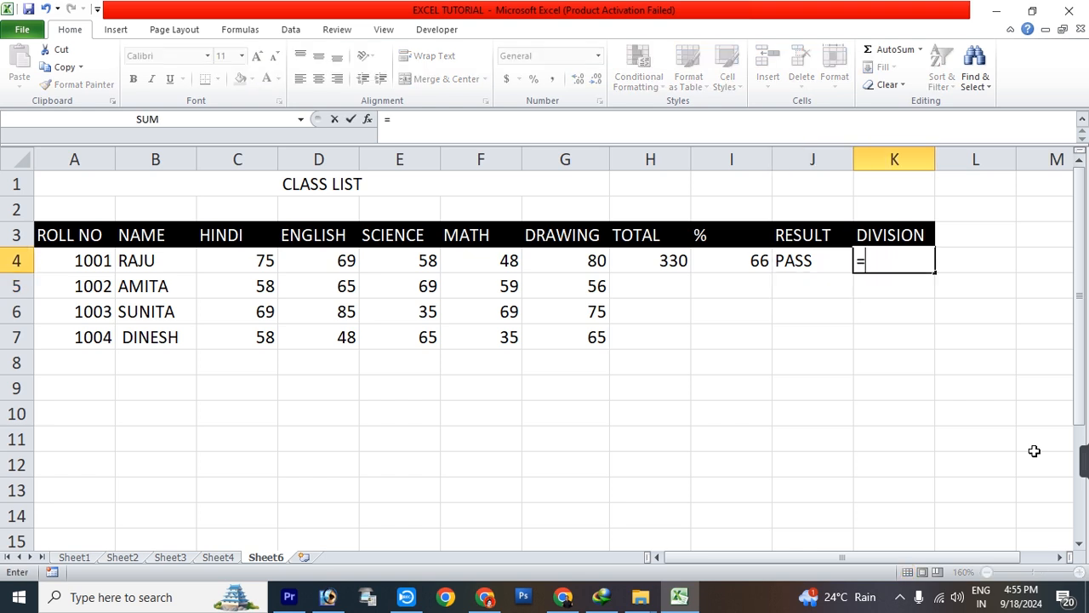
{"action": "type", "text": "IF"}
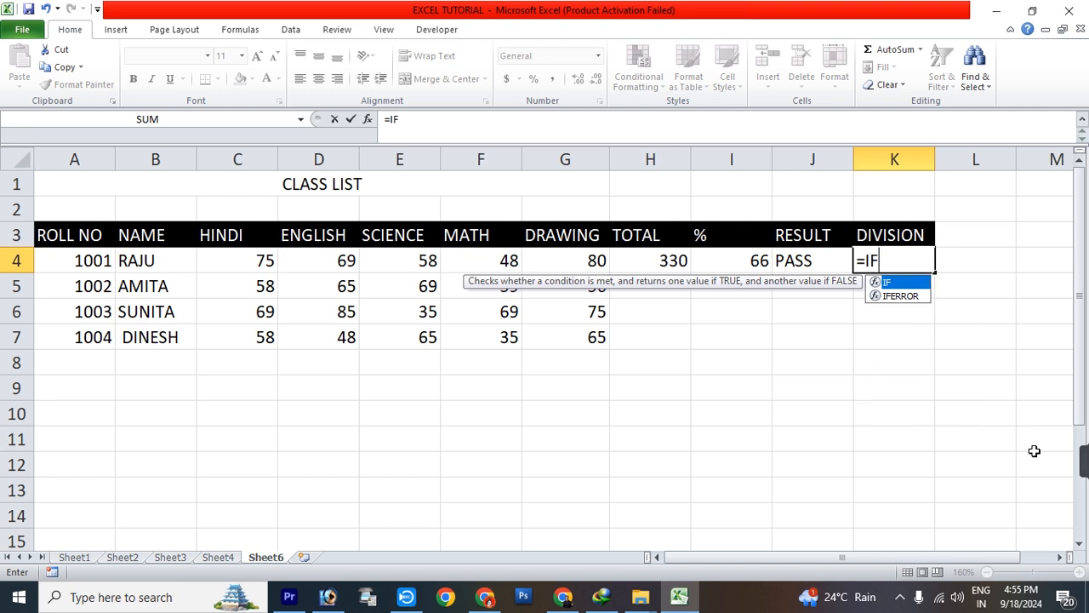
{"action": "type", "text": "(AND"}
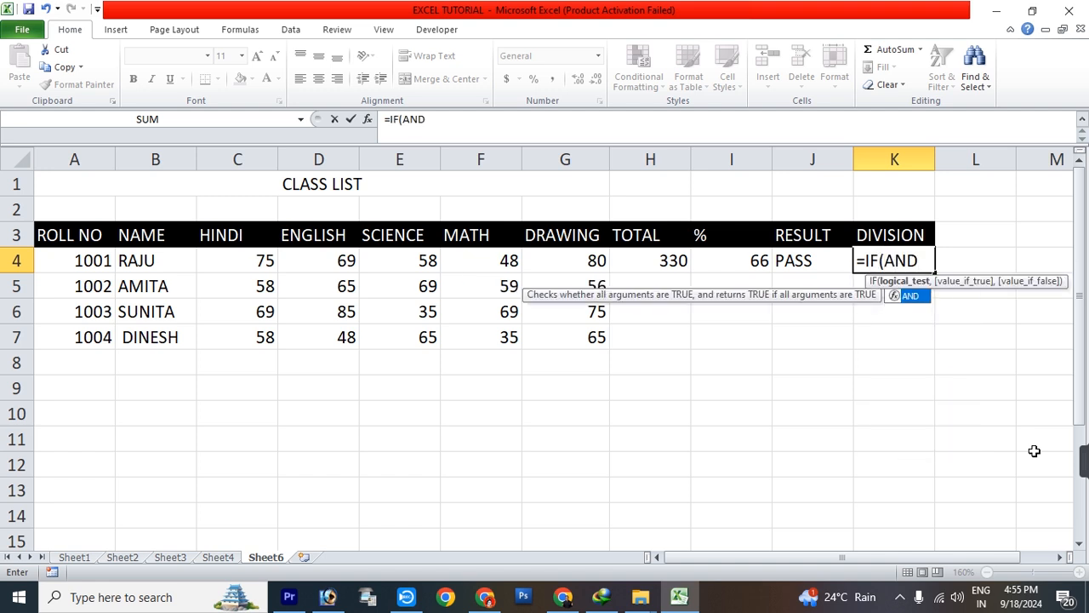
{"action": "type", "text": "("}
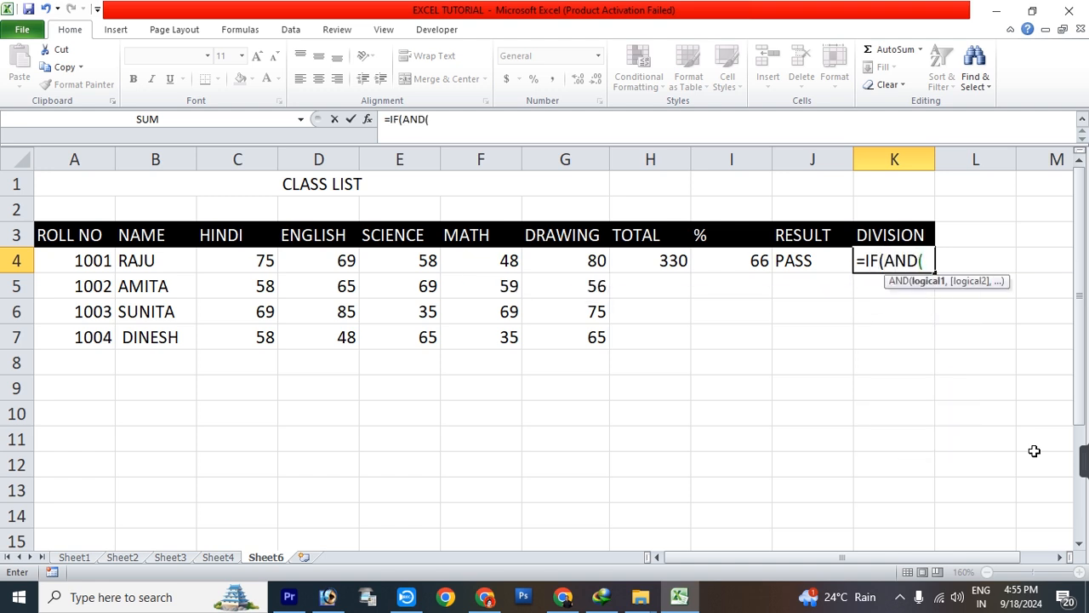
{"action": "left_click", "coordinate": [741, 260]}
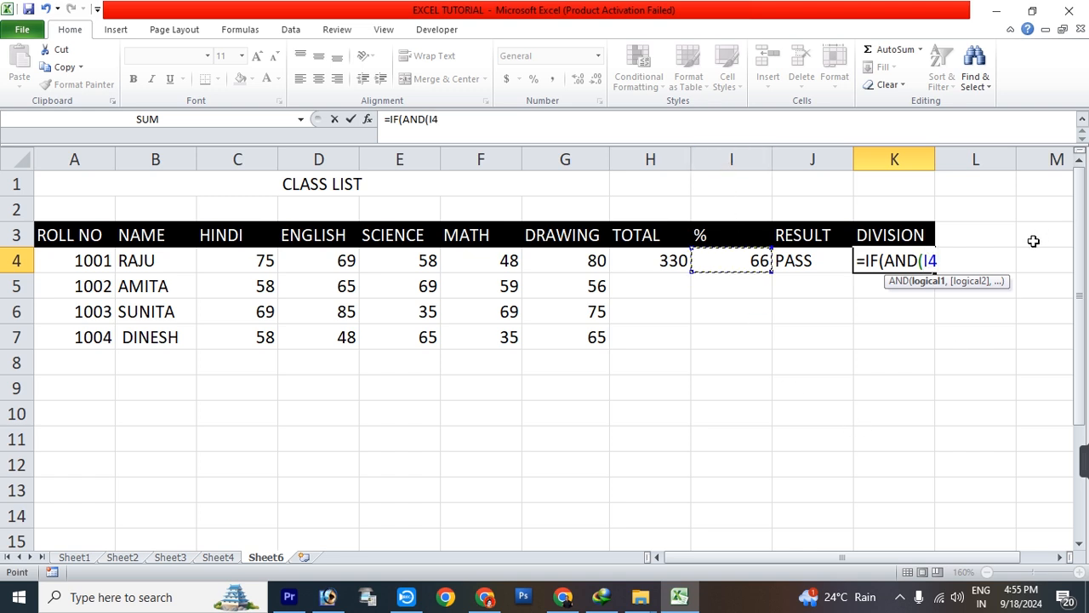
{"action": "type", "text": "<45,"}
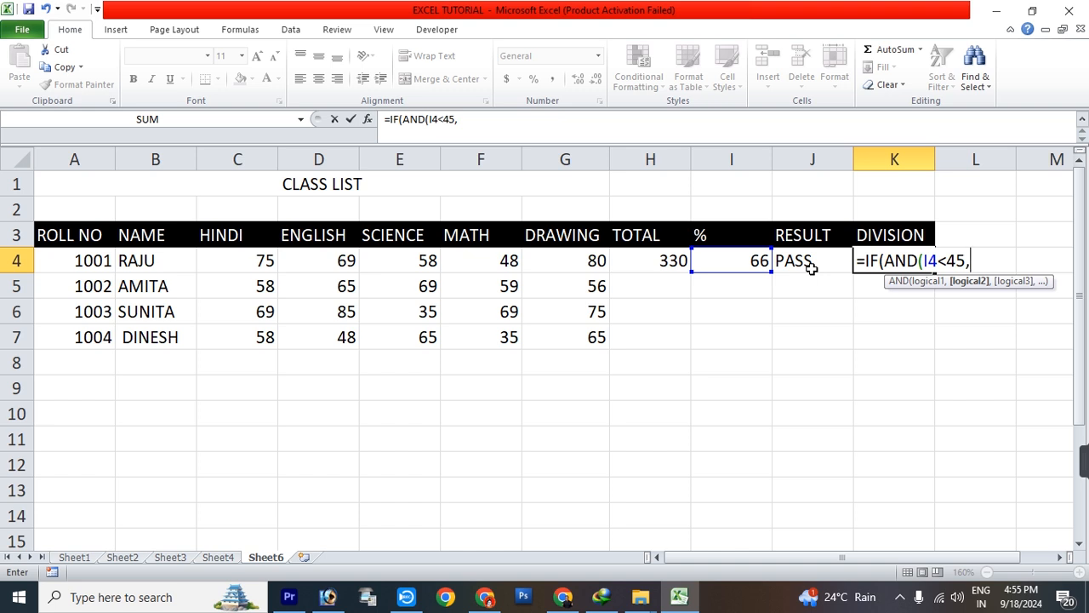
{"action": "type", "text": "J4=\"PAS"}
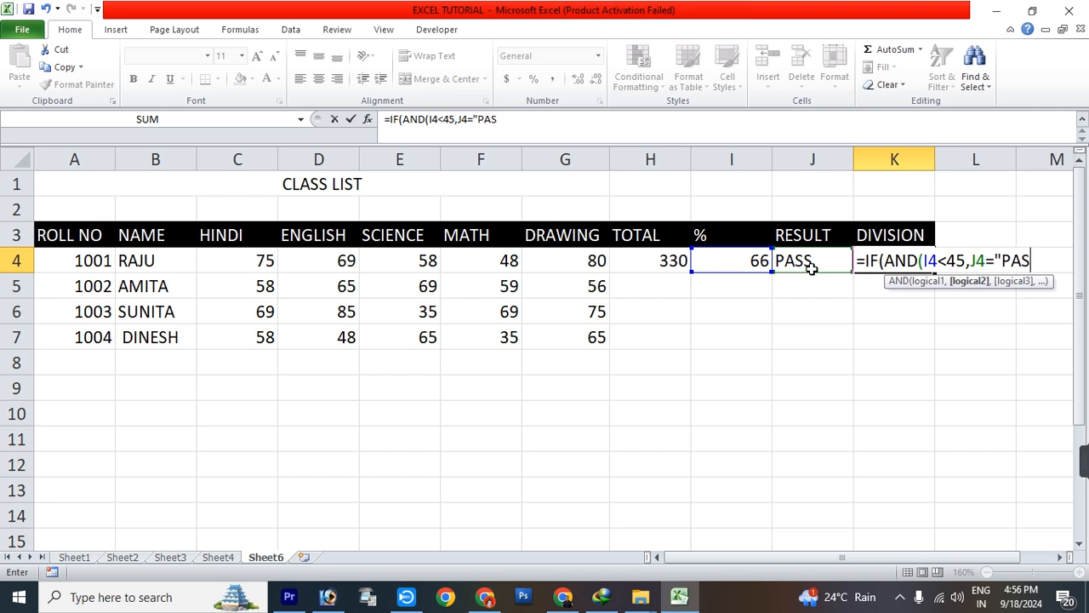
{"action": "type", "text": "S\"),\"3RD\""}
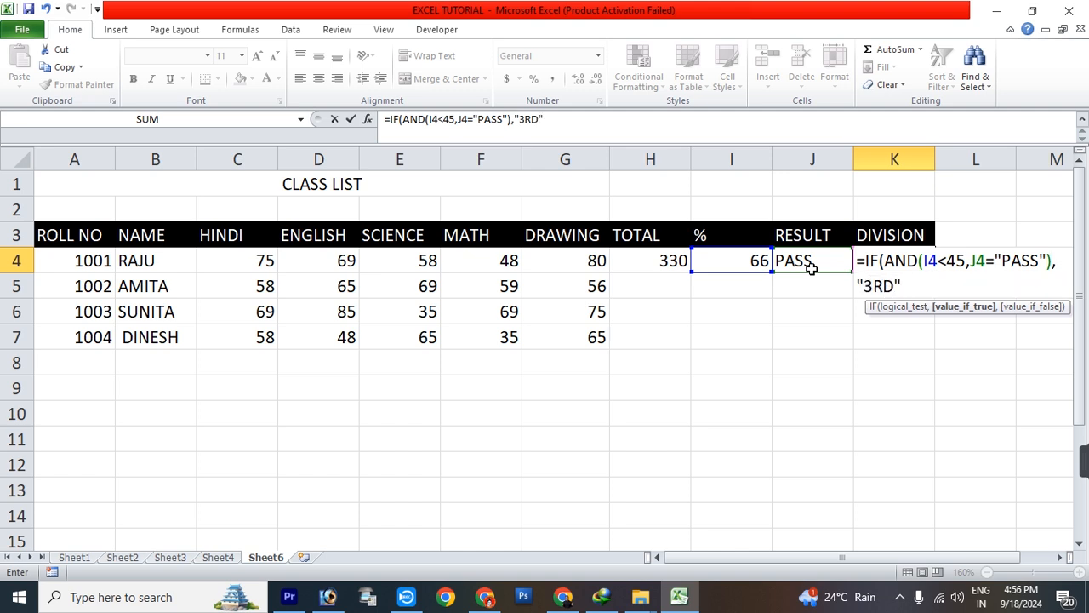
Step: Extend the DIVISION formula in K4 with a nested IF(AND()) test on I4<60 and J4="PASS", followed by the value "2ND"
{"action": "type", "text": ","}
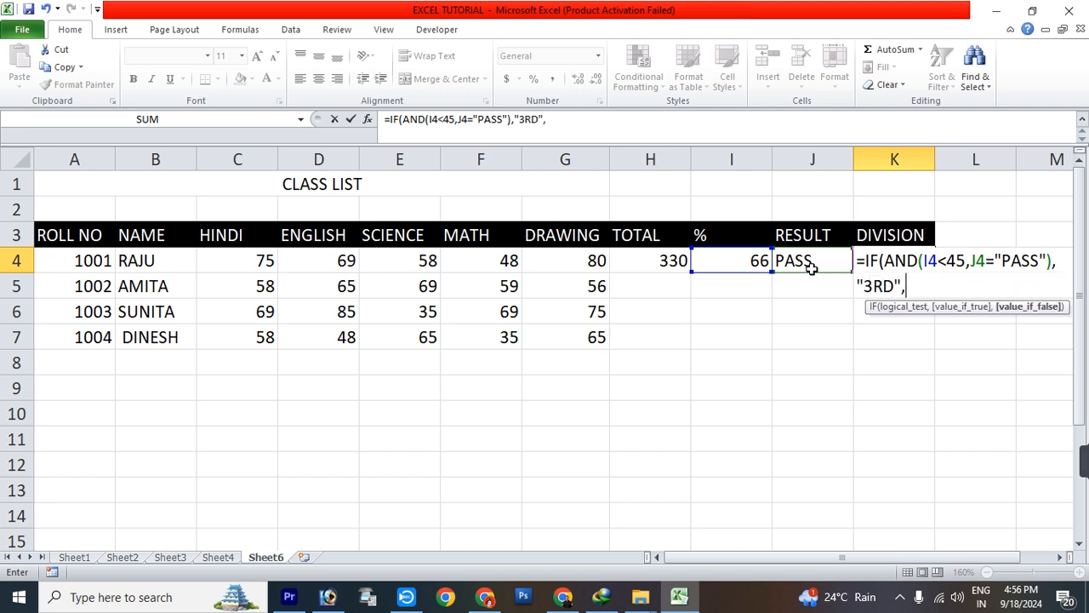
{"action": "type", "text": "IF"}
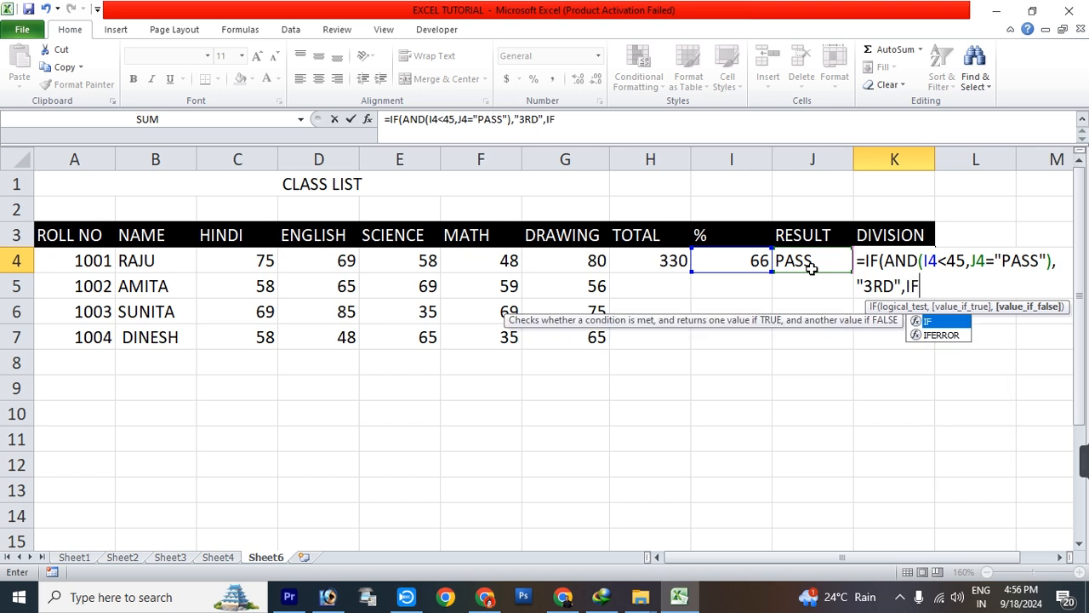
{"action": "type", "text": "(AND("}
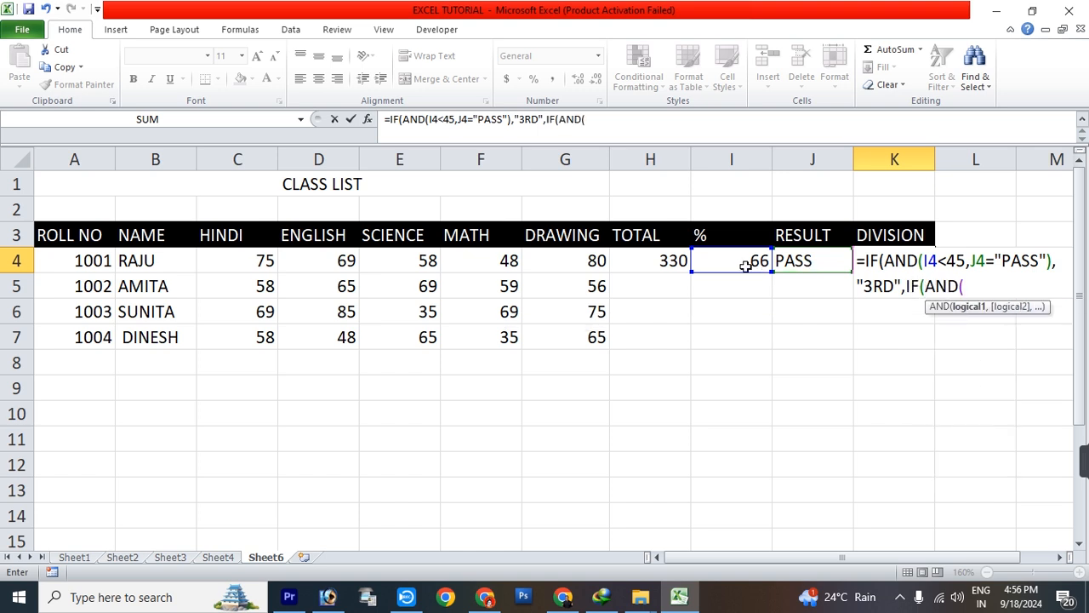
{"action": "type", "text": "I4"}
{"action": "type", "text": "<6"}
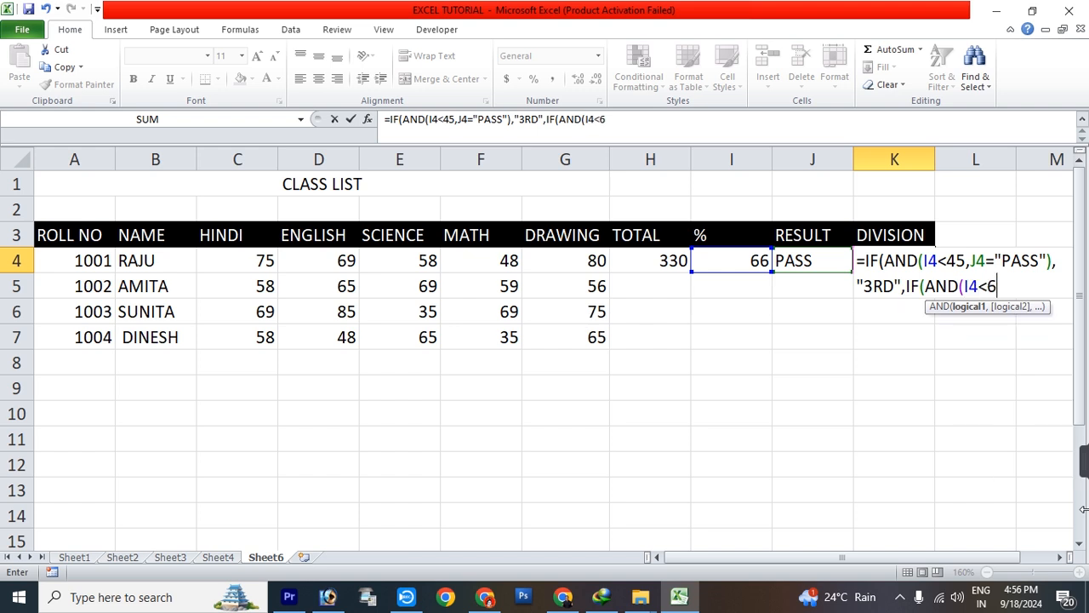
{"action": "type", "text": "0,J4"}
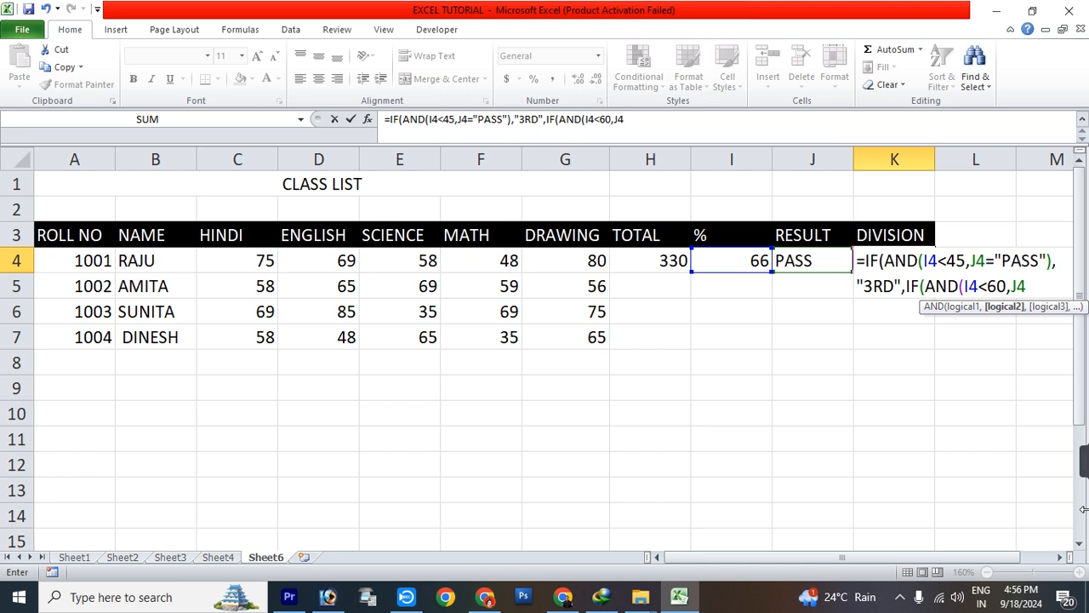
{"action": "type", "text": "=\"PASS"}
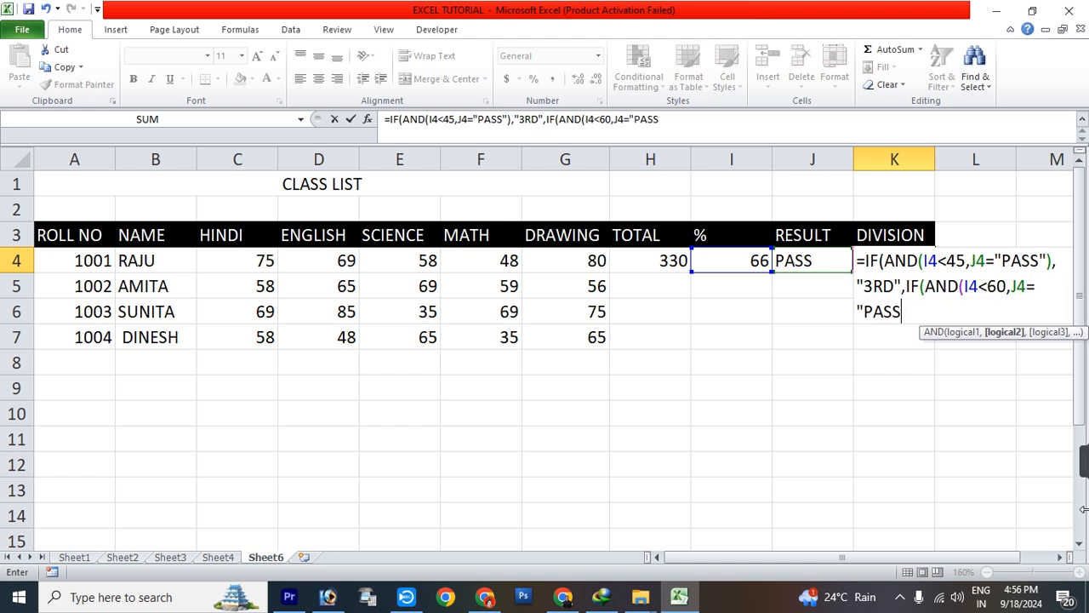
{"action": "type", "text": "\",\"2ND\""}
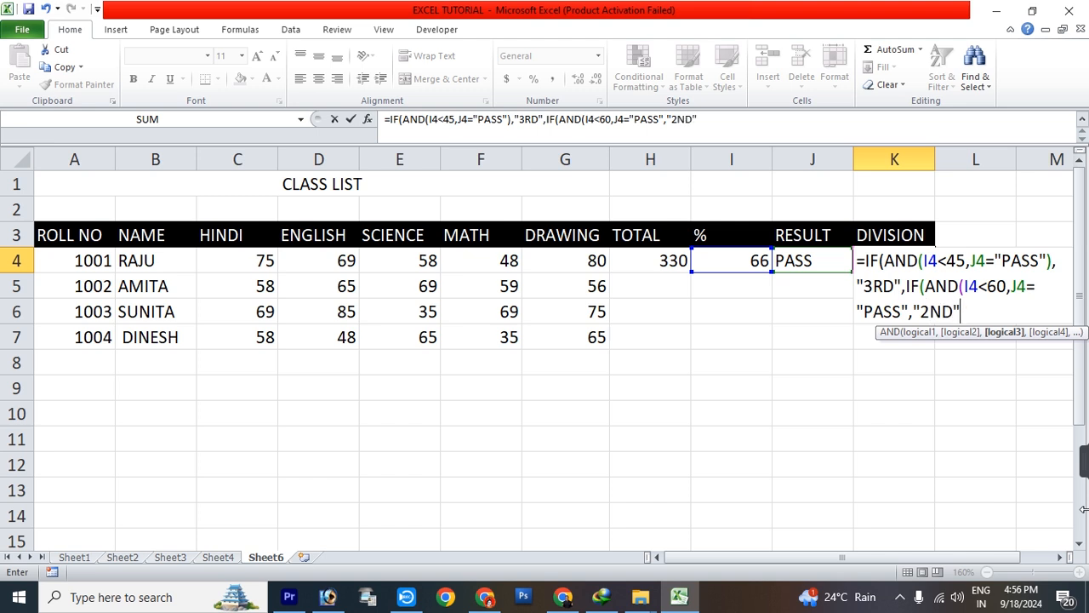
Step: Add a last nested IF to the K4 formula returning "1ST" when I4>=60 and J4="PASS", otherwise "", close three brackets and enter it
{"action": "type", "text": ",IF(A"}
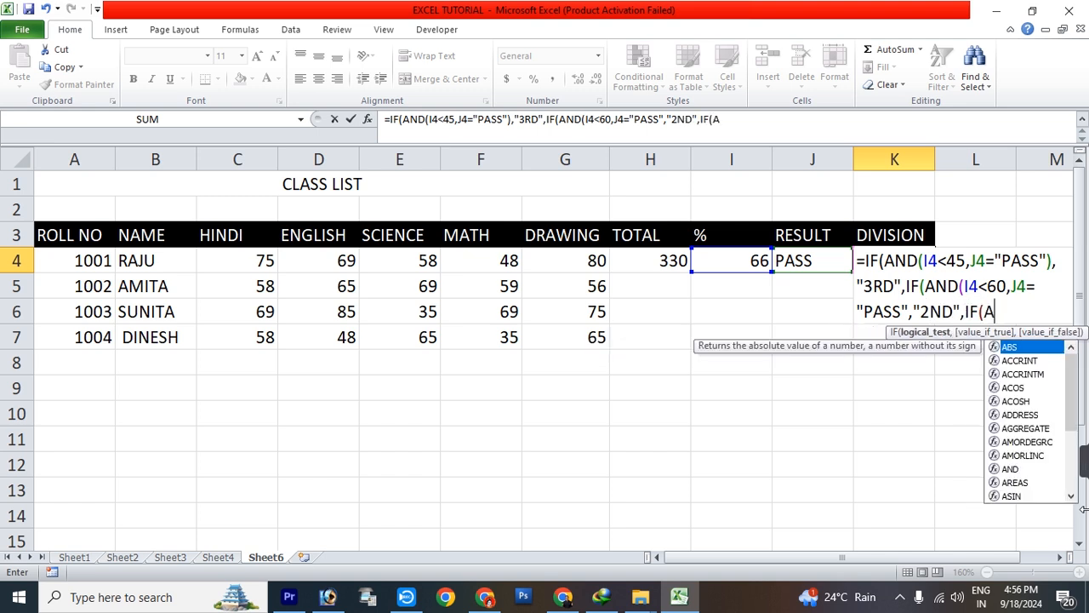
{"action": "type", "text": "ND("}
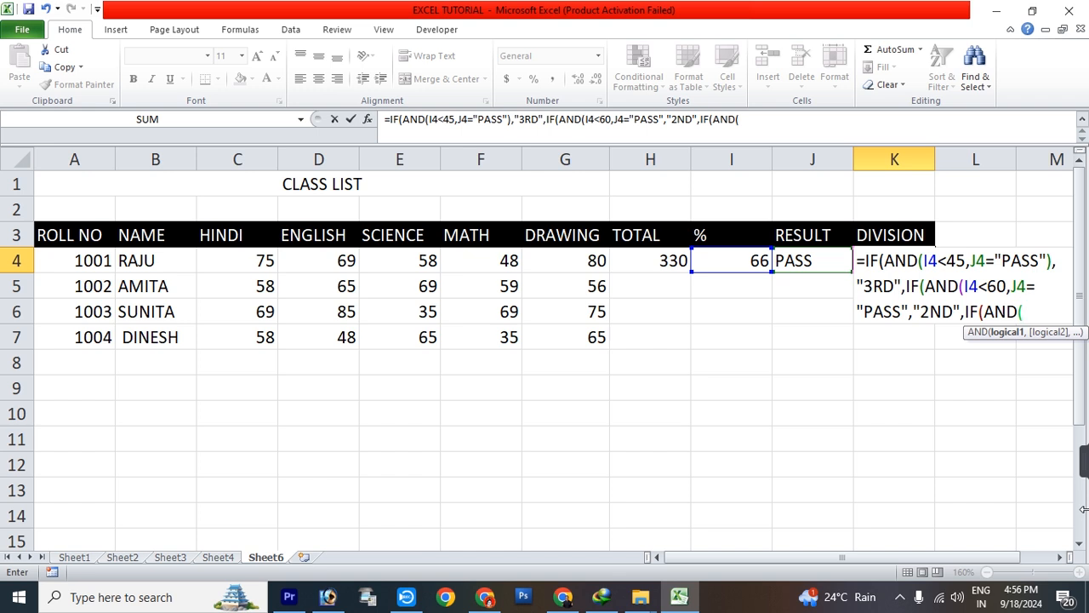
{"action": "type", "text": "I4>=60"}
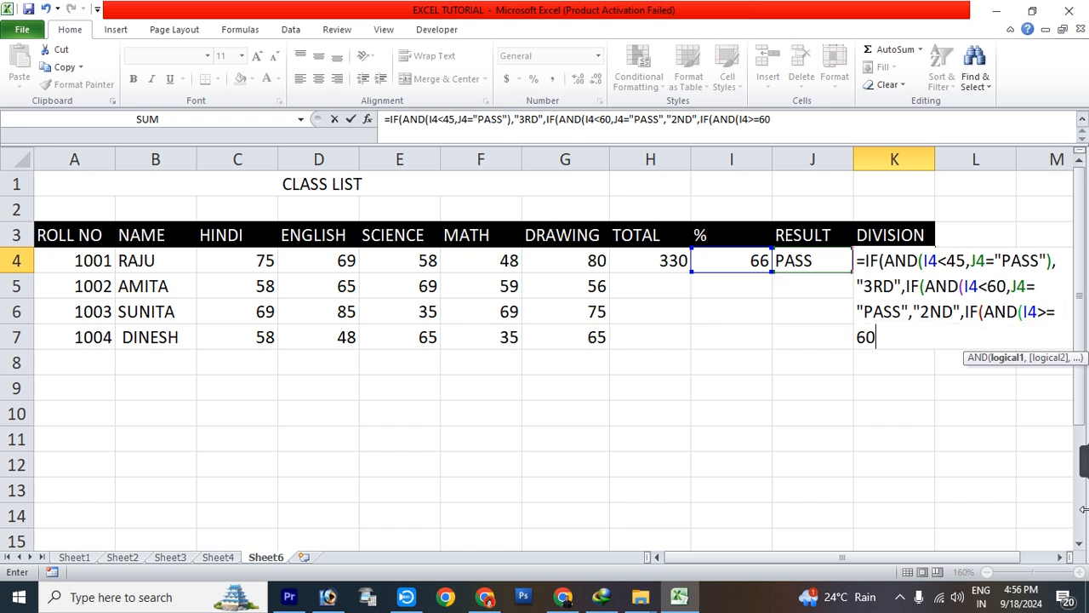
{"action": "type", "text": ",J4"}
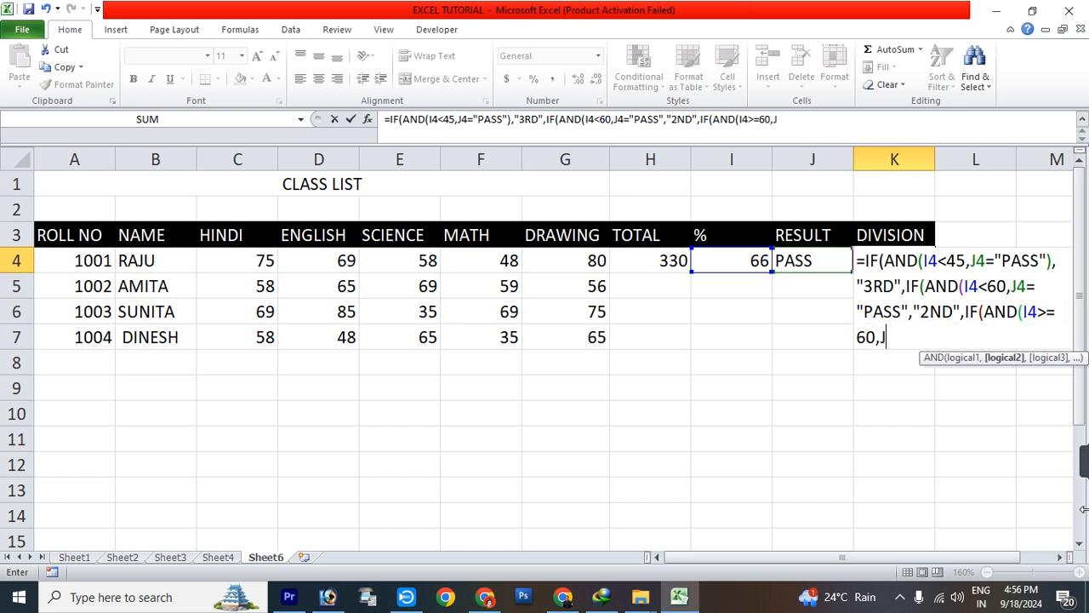
{"action": "type", "text": "=\"PASS\"),"}
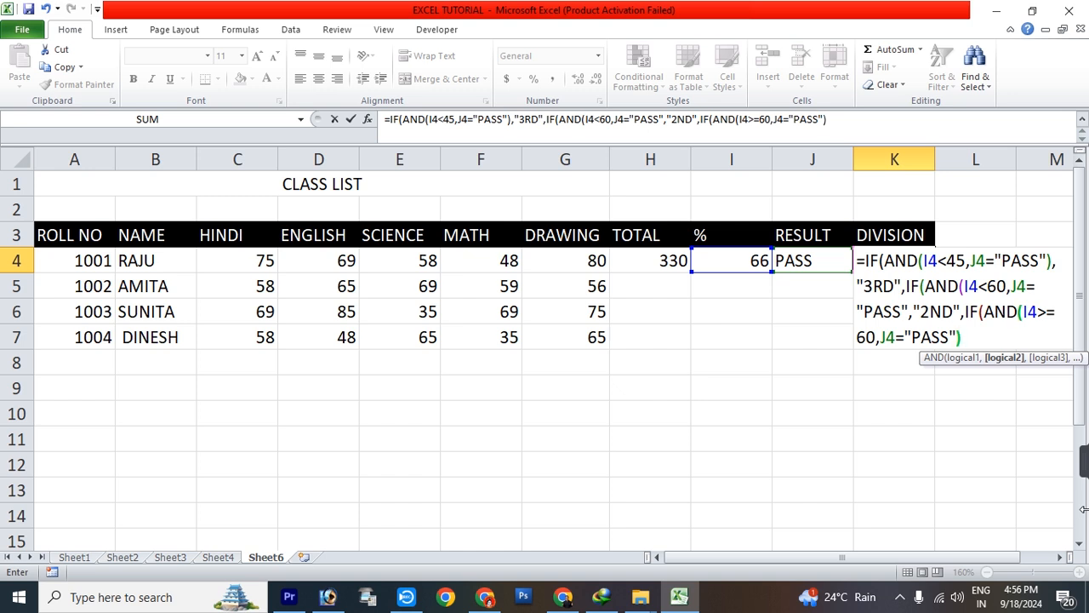
{"action": "type", "text": "\"1S"}
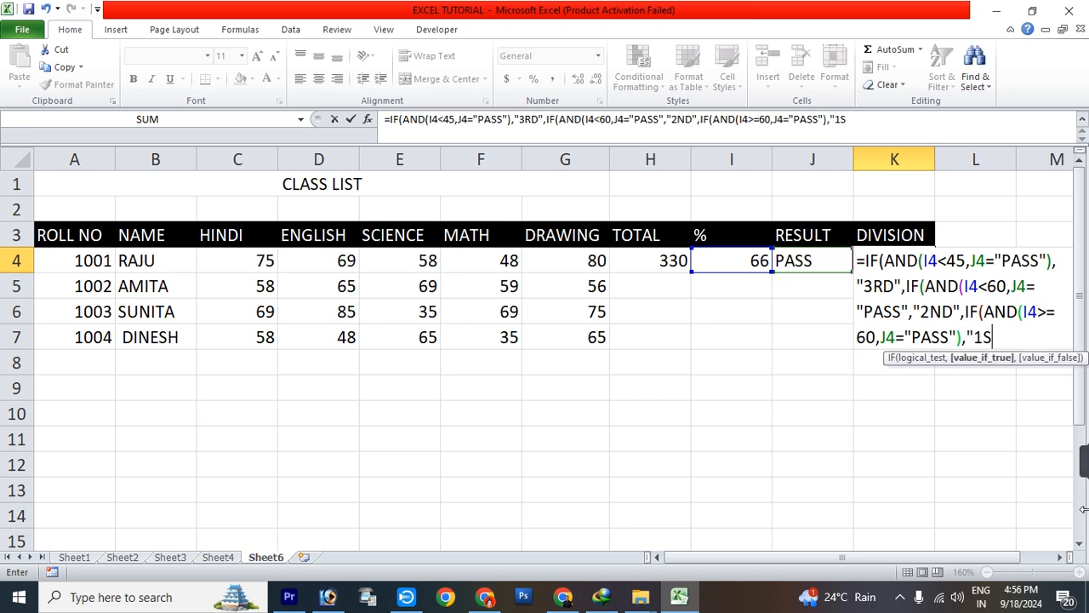
{"action": "type", "text": "T\",\"\""}
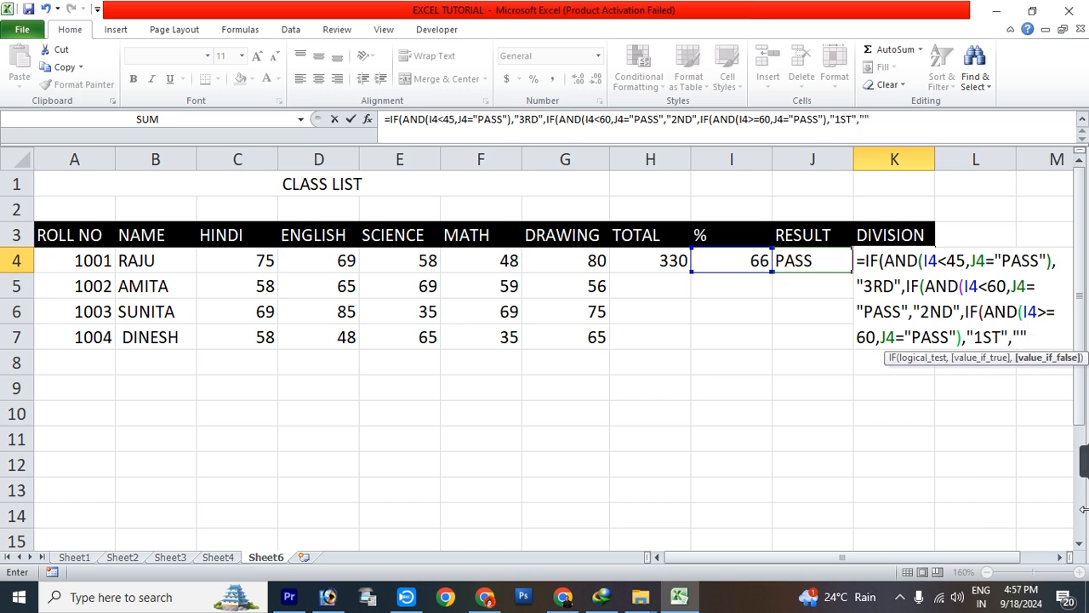
{"action": "type", "text": ")))"}
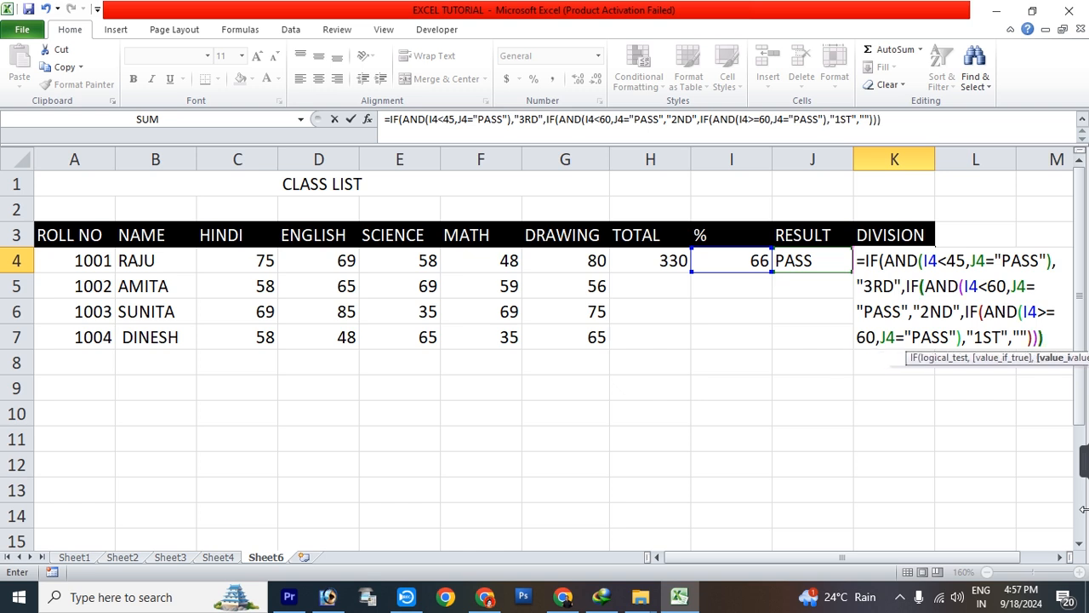
{"action": "key", "text": "Return"}
{"action": "key", "text": "Return"}
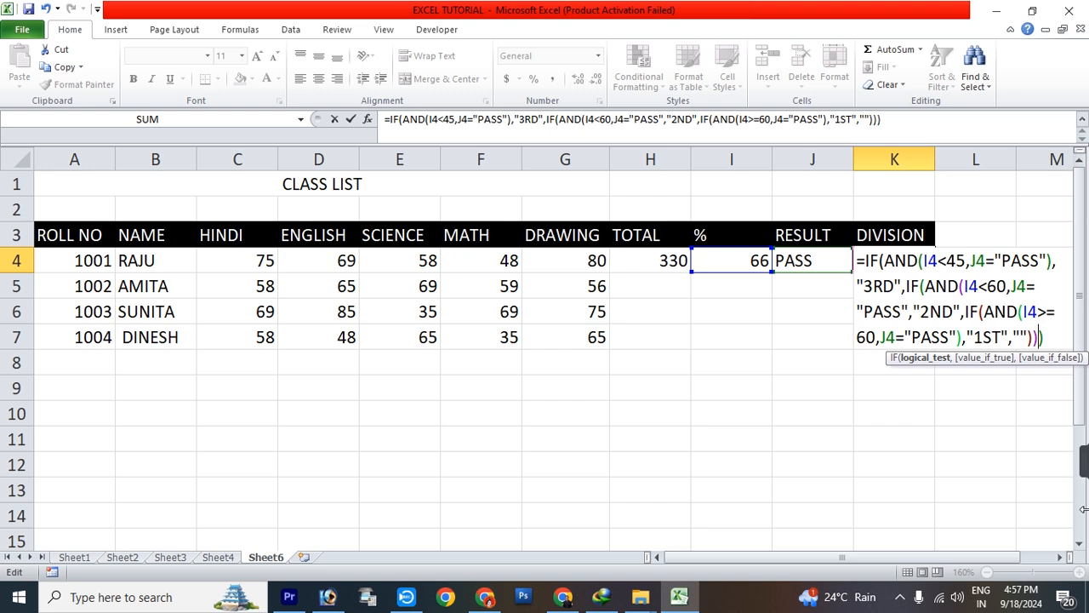
Step: Close the AND bracket after the second "PASS" in the K4 formula, before "2ND", and enter the corrected formula
{"action": "left_click", "coordinate": [895, 337]}
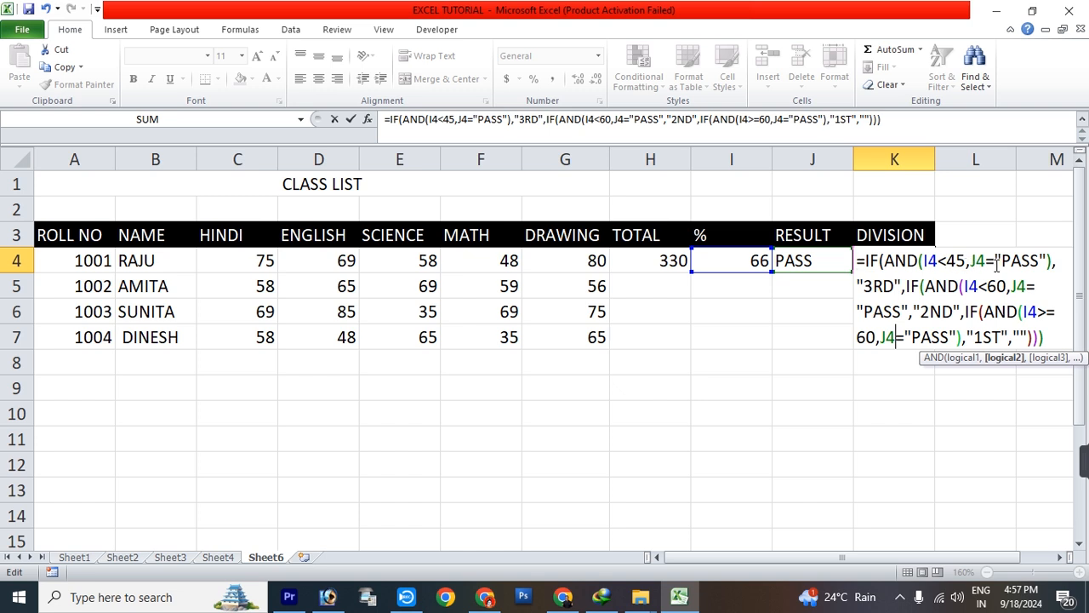
{"action": "left_click", "coordinate": [910, 312]}
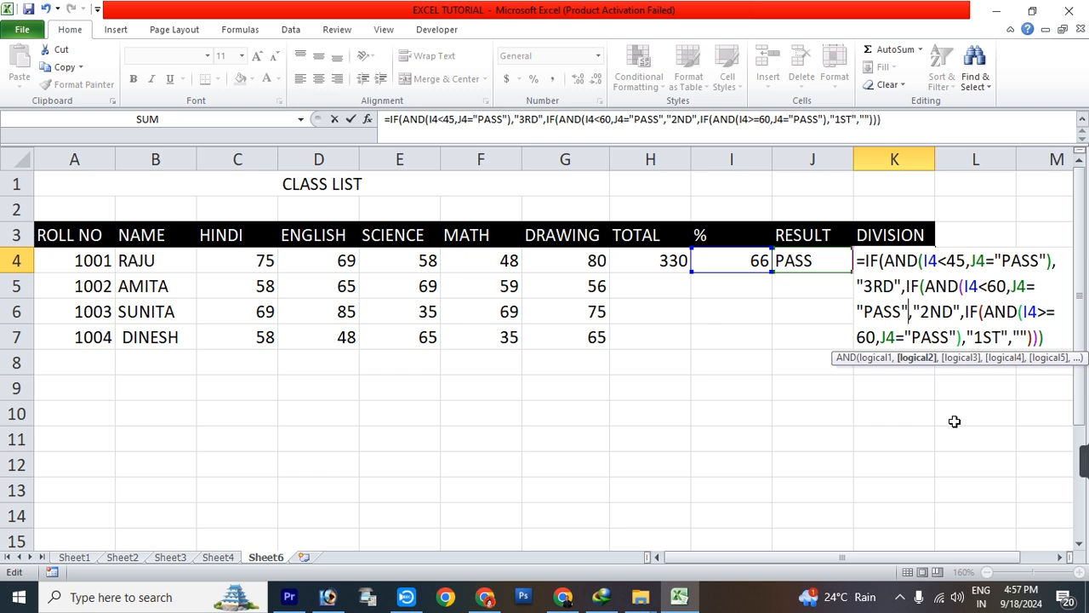
{"action": "key", "text": "Return"}
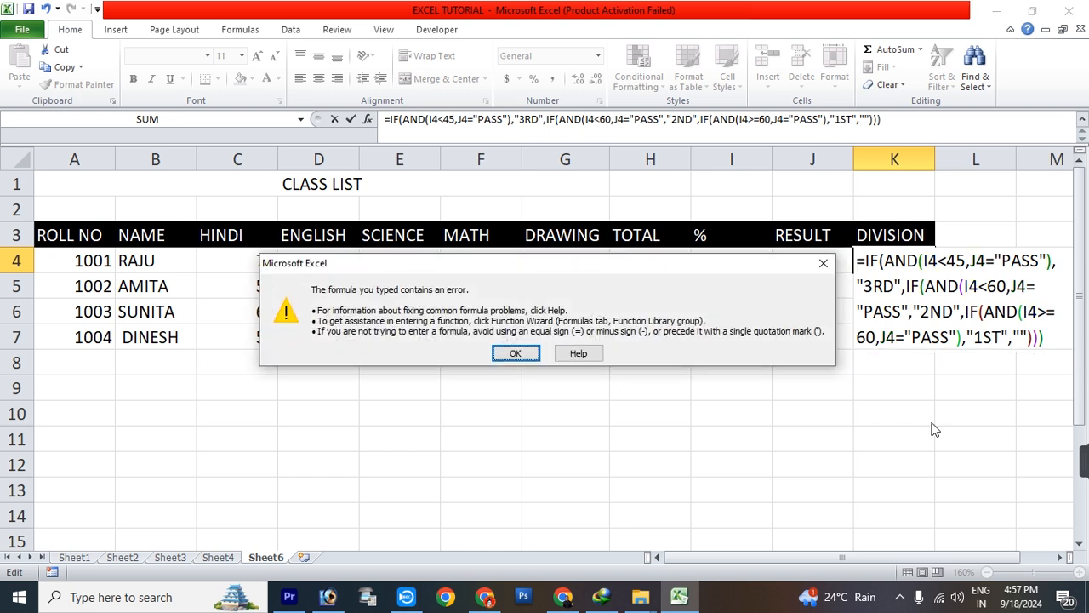
{"action": "left_click", "coordinate": [529, 358]}
{"action": "left_click", "coordinate": [909, 313]}
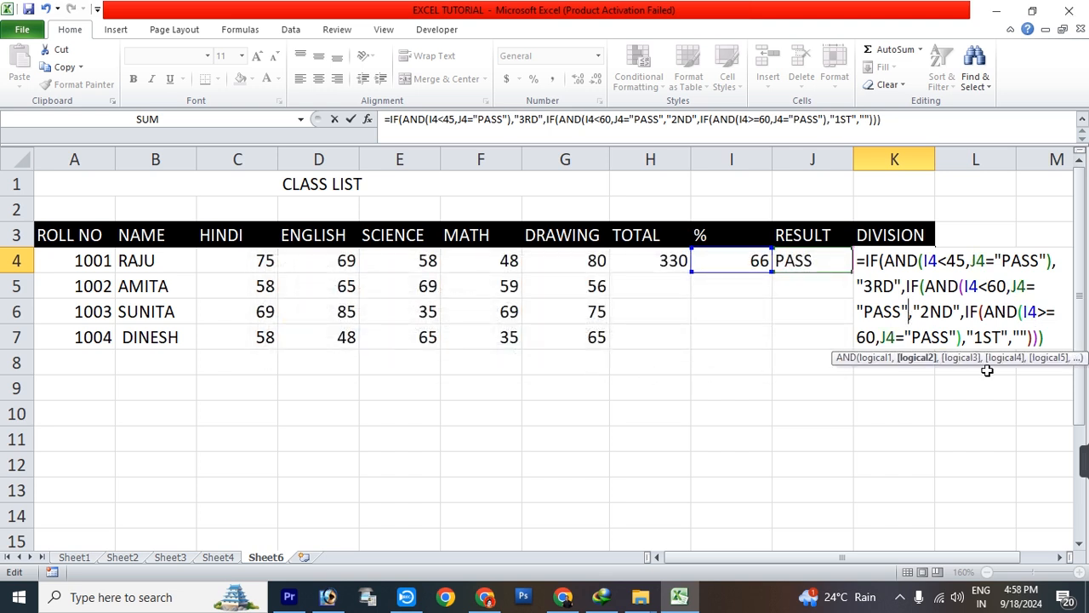
{"action": "type", "text": ")"}
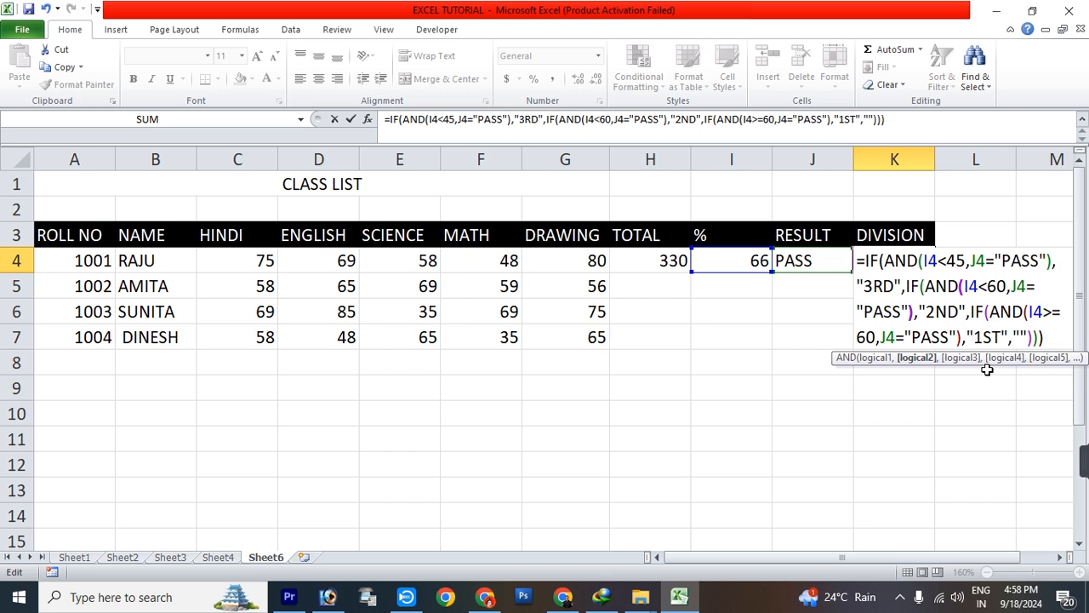
{"action": "key", "text": "Return"}
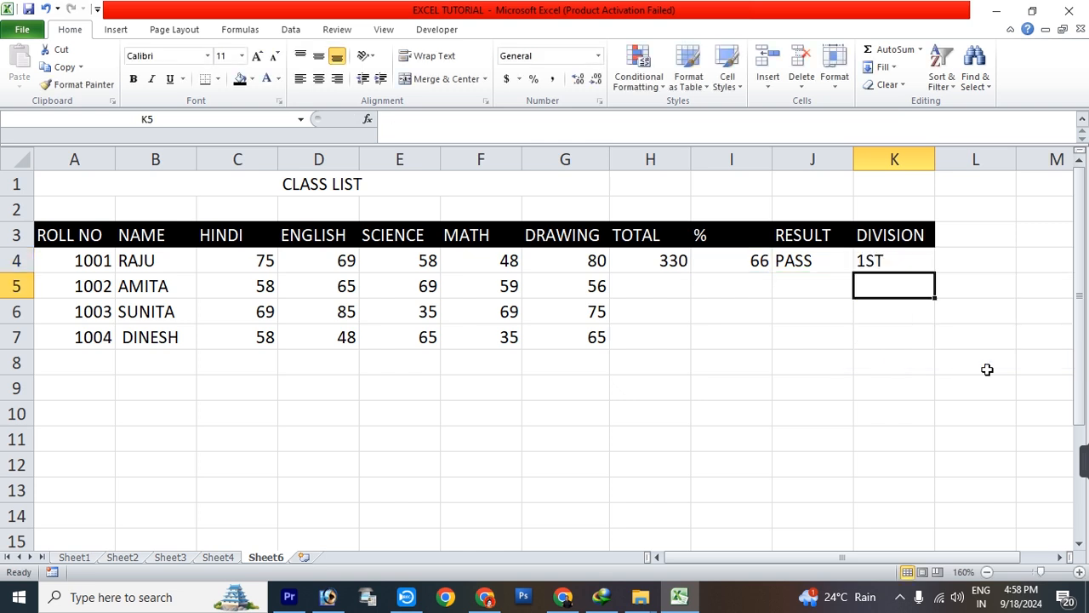
Step: Fill the TOTAL, %, RESULT and DIVISION formulas from row 4 down through row 7 (H4:K7)
{"action": "left_click", "coordinate": [896, 260]}
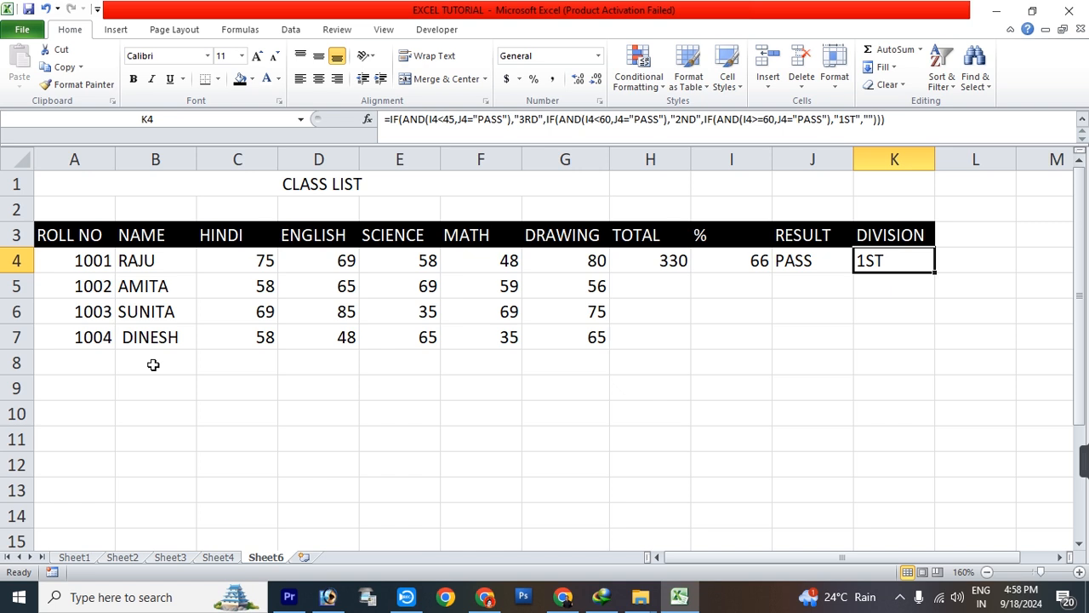
{"action": "left_click_drag", "start_coordinate": [646, 262], "coordinate": [886, 351]}
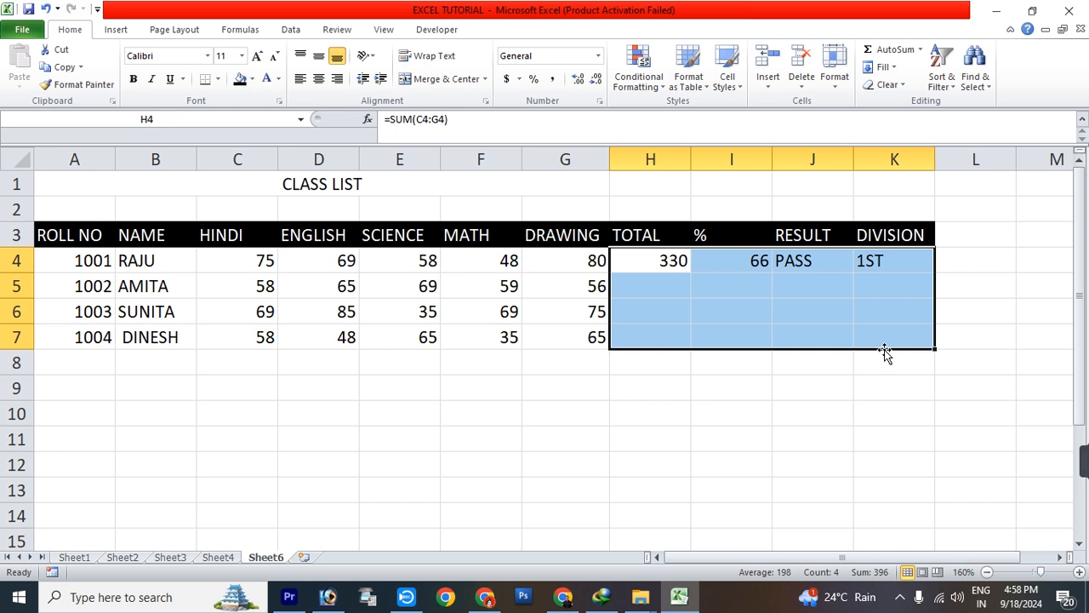
{"action": "key", "text": "ctrl+d"}
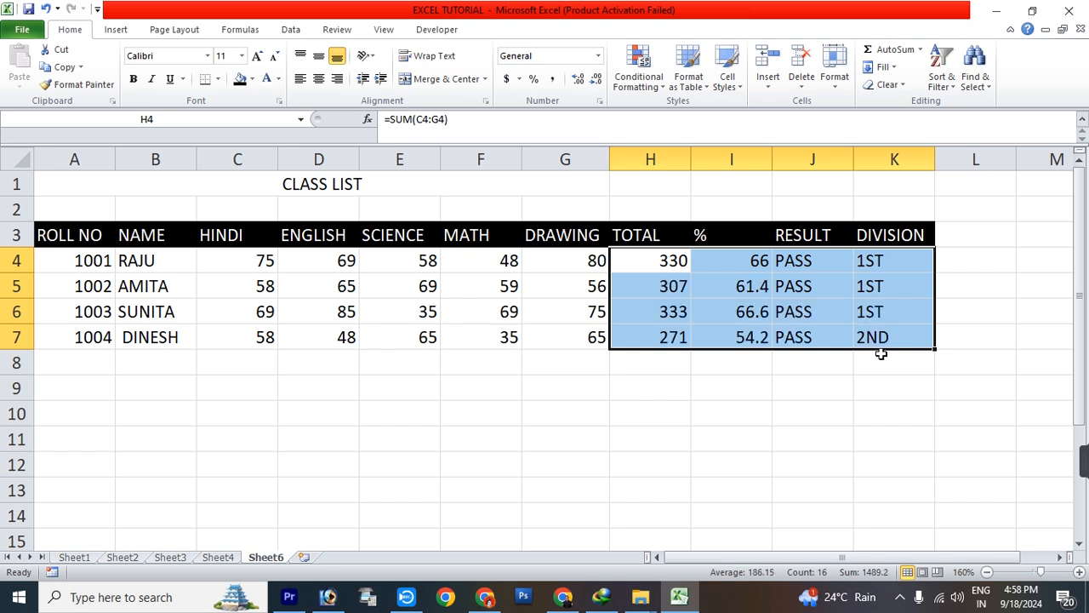
{"action": "left_click", "coordinate": [851, 378]}
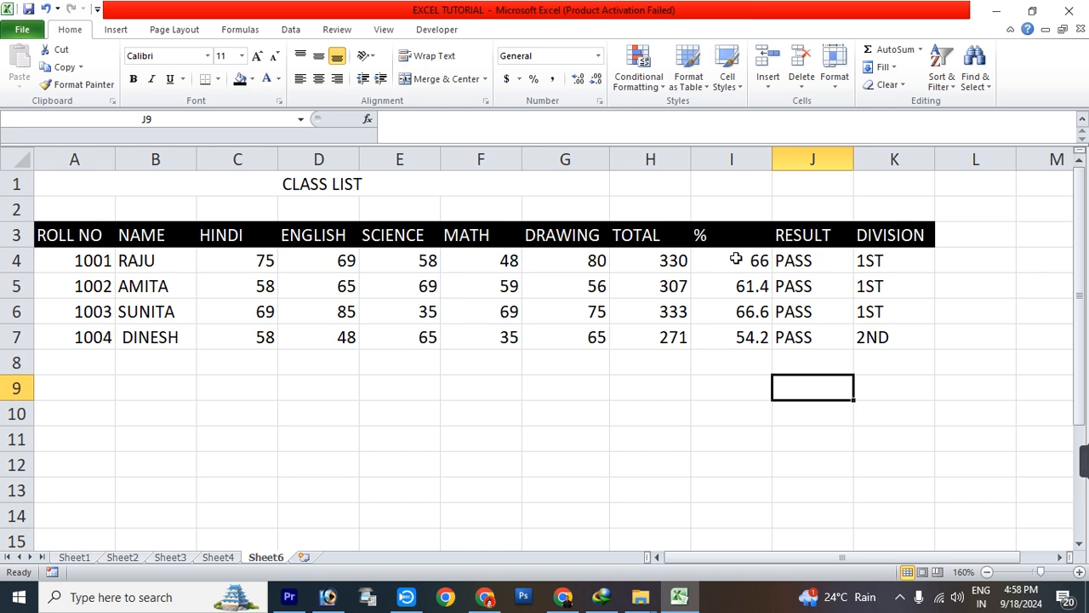
Step: Merge and center the CLASS LIST title across A1:K1 and align it vertically in the middle
{"action": "left_click_drag", "start_coordinate": [875, 186], "coordinate": [145, 186]}
{"action": "left_click", "coordinate": [419, 87]}
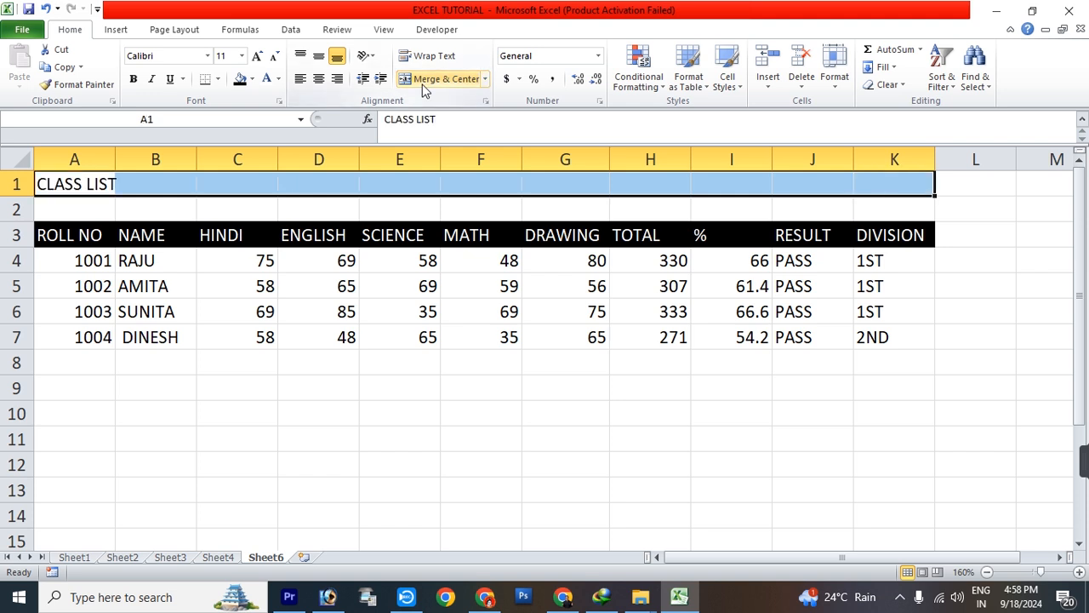
{"action": "left_click", "coordinate": [423, 85]}
{"action": "left_click", "coordinate": [318, 57]}
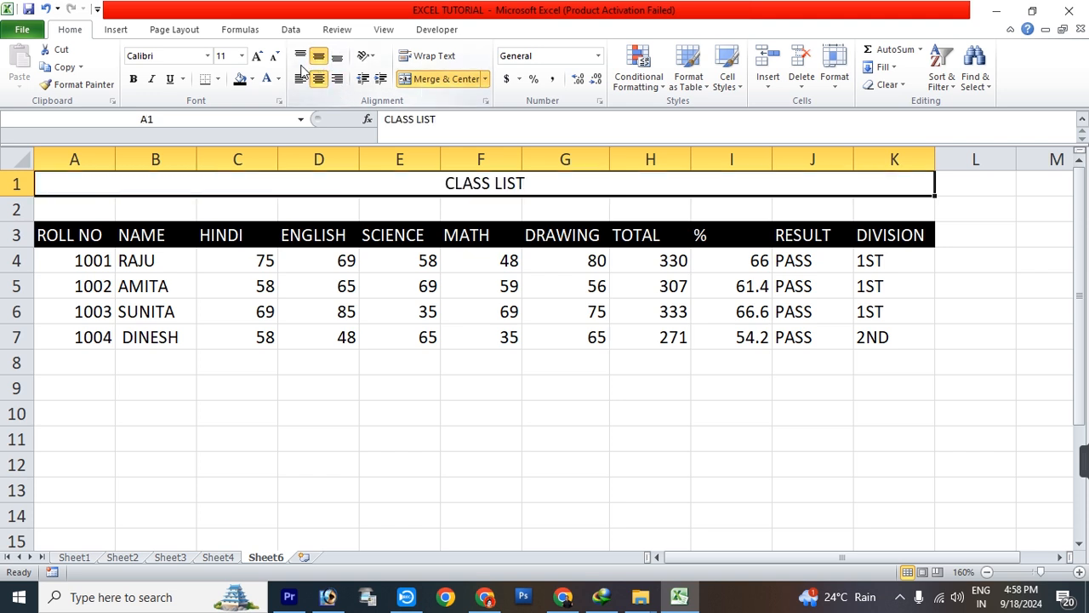
Step: Enlarge the CLASS LIST title's font size to 26
{"action": "left_click", "coordinate": [256, 56]}
{"action": "left_click", "coordinate": [255, 56]}
{"action": "left_click", "coordinate": [256, 56]}
{"action": "left_click", "coordinate": [255, 56]}
{"action": "left_click", "coordinate": [255, 56]}
{"action": "left_click", "coordinate": [256, 56]}
{"action": "left_click", "coordinate": [255, 57]}
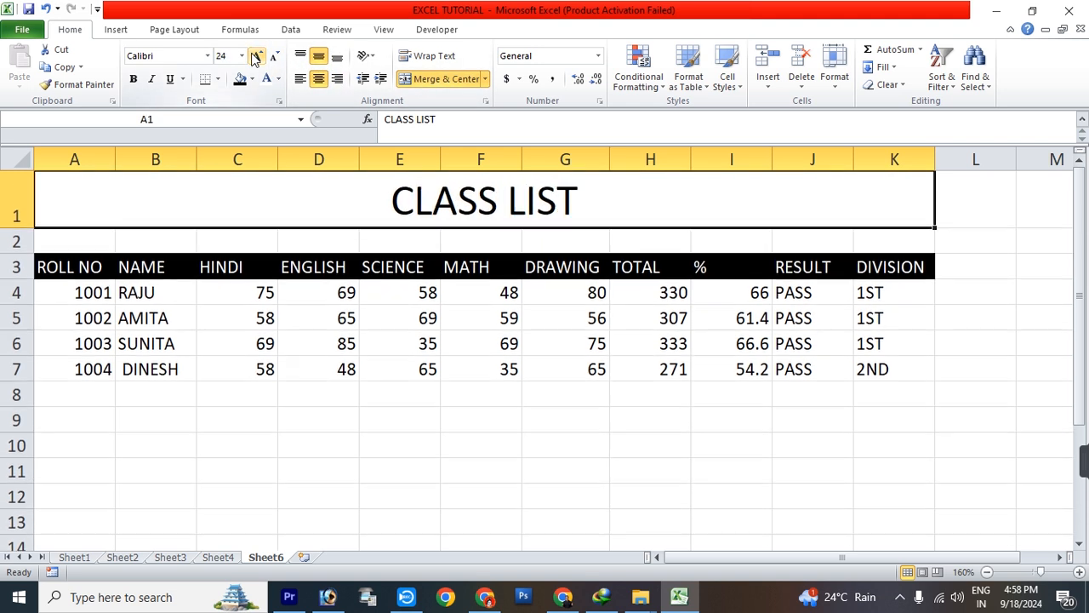
Step: Fill the merged CLASS LIST title cell with the standard light green color
{"action": "left_click", "coordinate": [251, 79]}
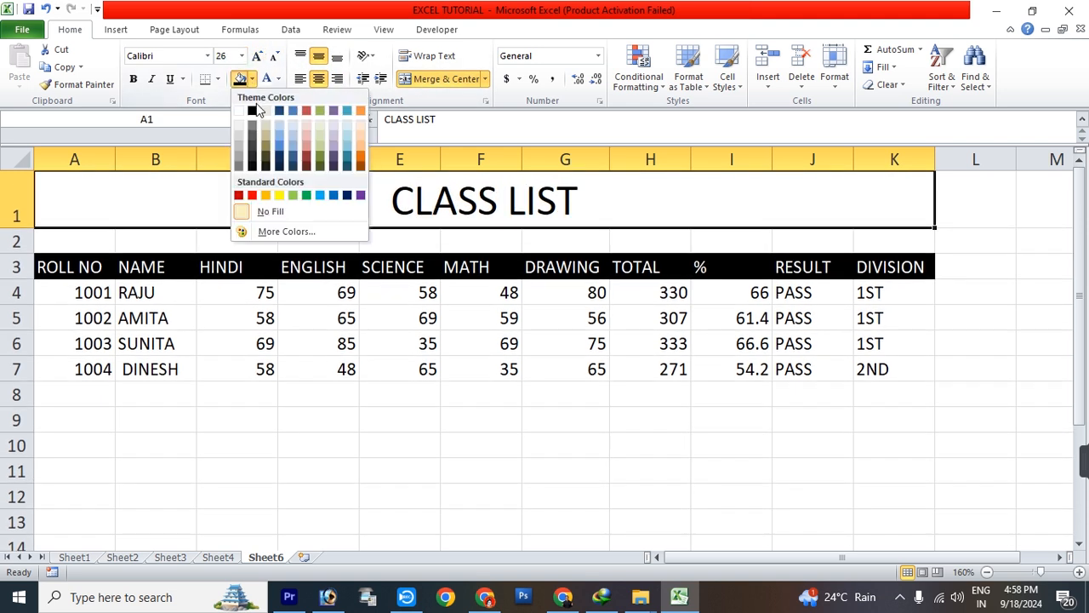
{"action": "left_click", "coordinate": [292, 196]}
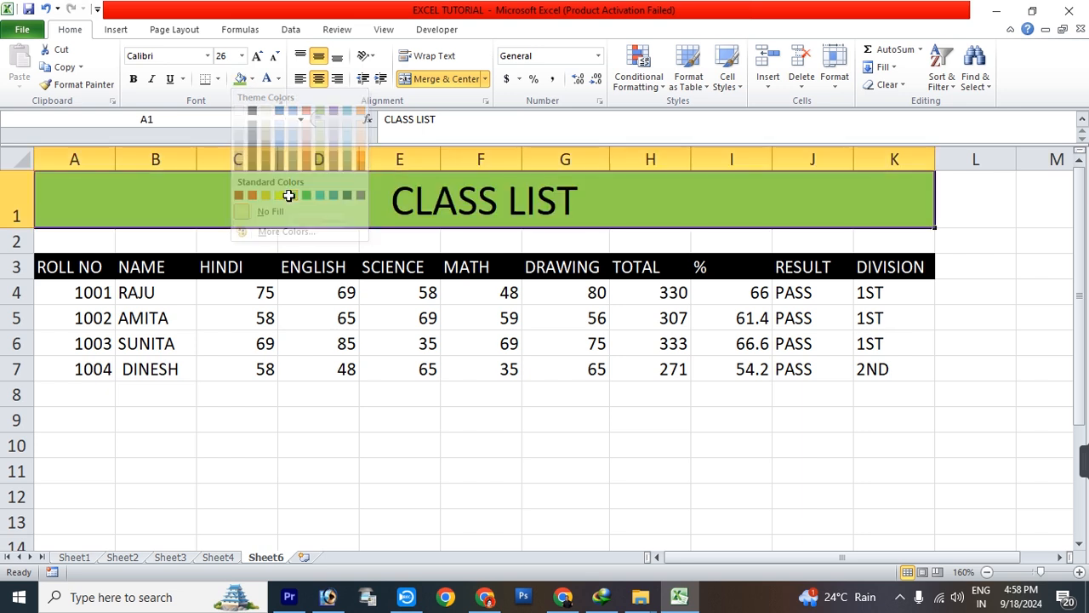
{"action": "left_click", "coordinate": [461, 477]}
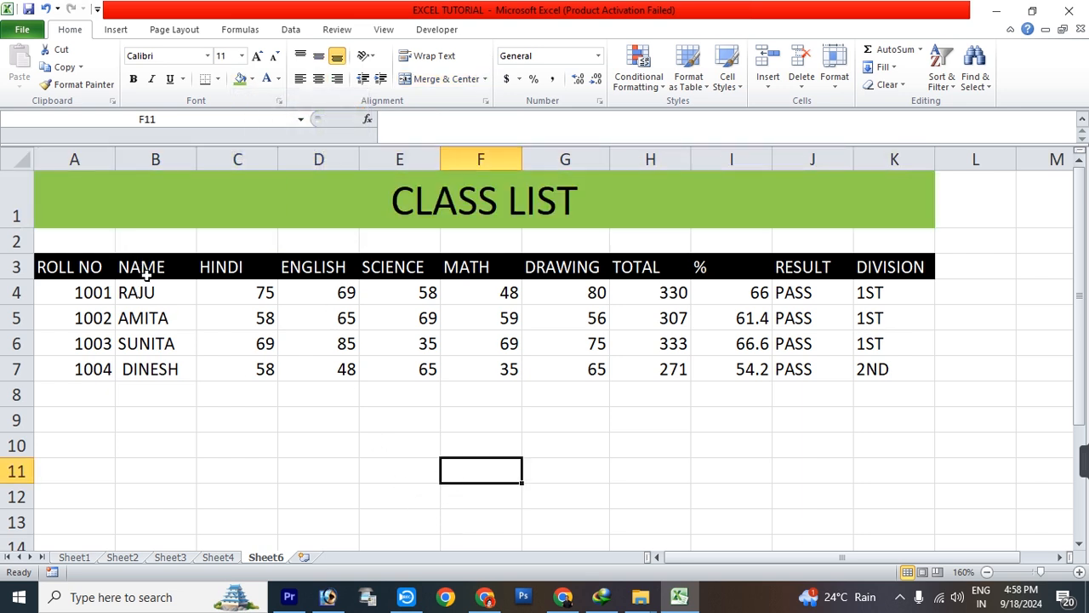
Step: Check the class list's print preview, then return to the worksheet
{"action": "left_click", "coordinate": [23, 29]}
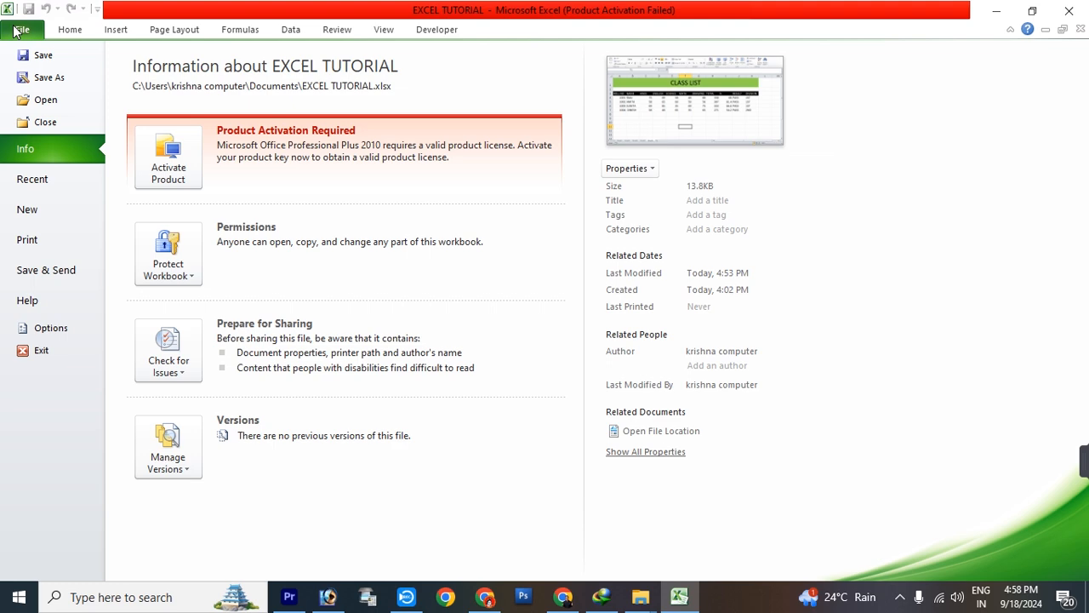
{"action": "left_click", "coordinate": [34, 240]}
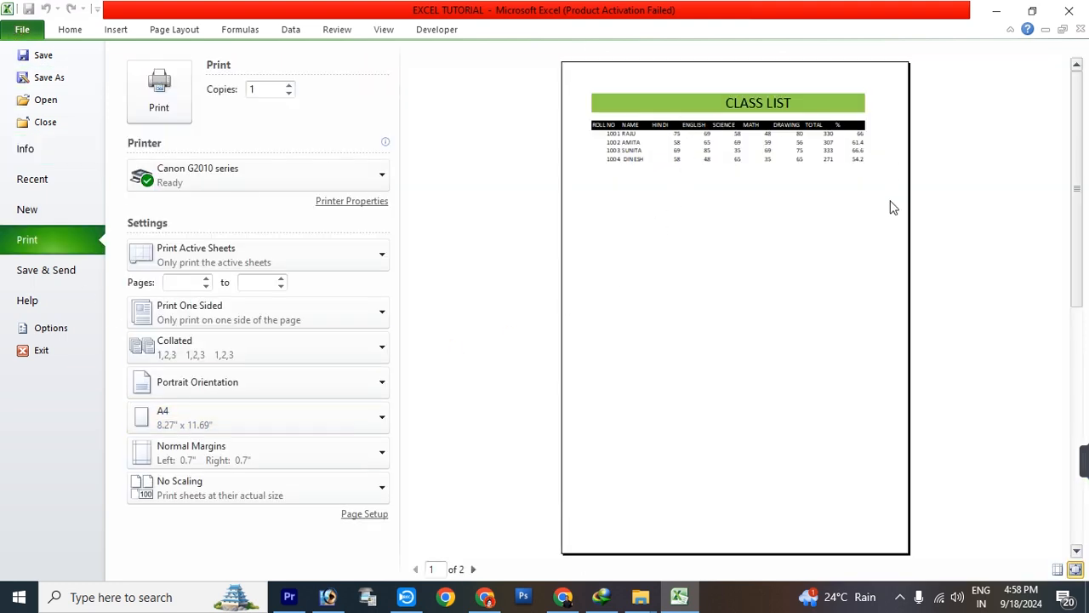
{"action": "key", "text": "Escape"}
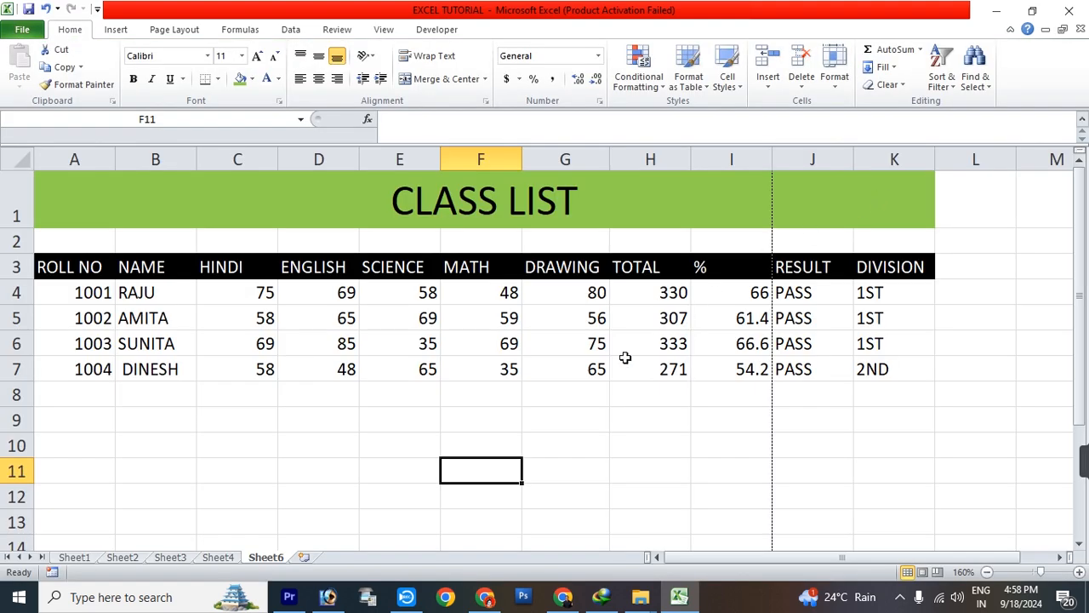
Step: Change the class list sheet's page orientation to Landscape
{"action": "left_click", "coordinate": [170, 31]}
{"action": "left_click", "coordinate": [164, 77]}
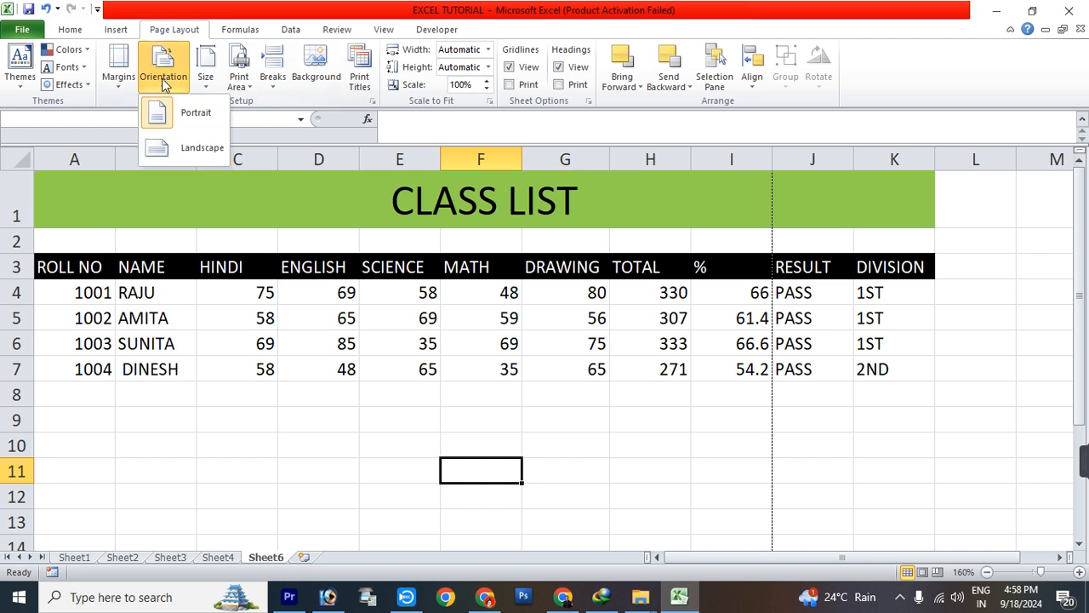
{"action": "left_click", "coordinate": [170, 146]}
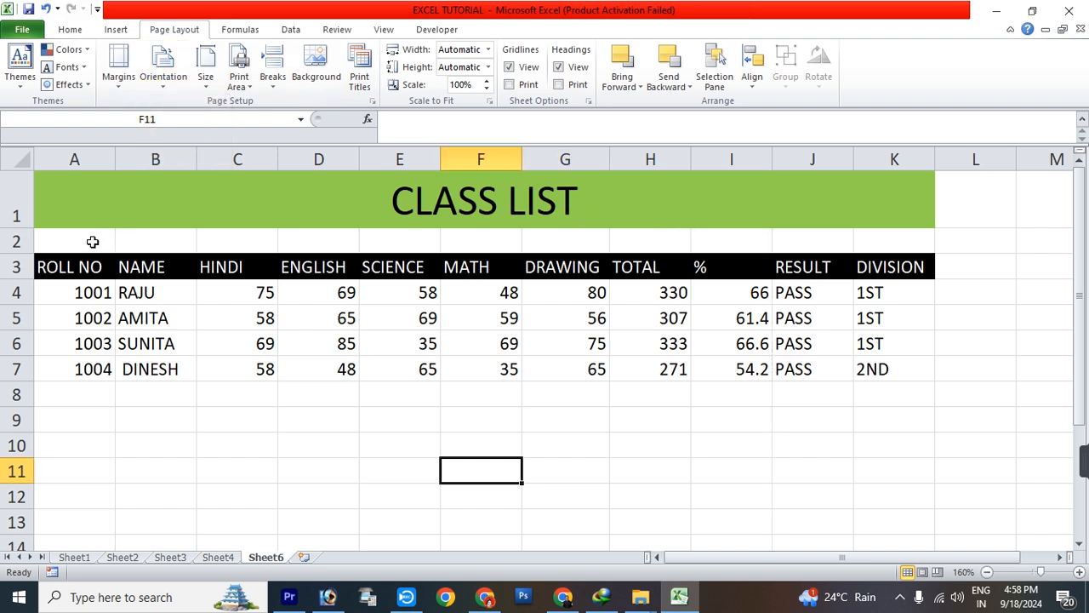
Step: Apply All Borders to the student data rows in A4:K7, then deselect the range
{"action": "left_click_drag", "start_coordinate": [73, 291], "coordinate": [870, 367]}
{"action": "left_click", "coordinate": [70, 31]}
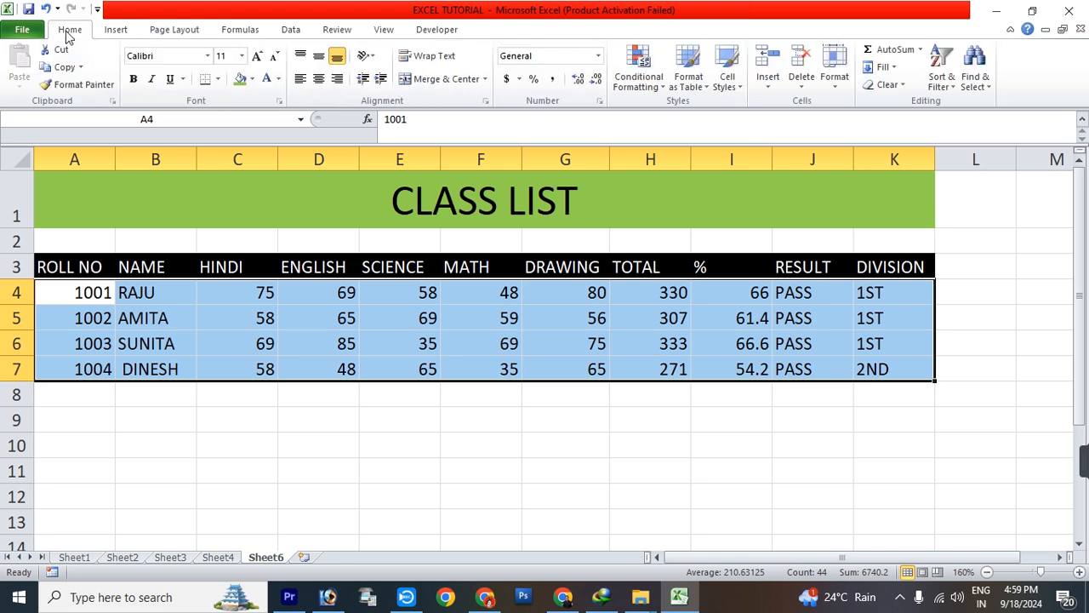
{"action": "left_click", "coordinate": [219, 80]}
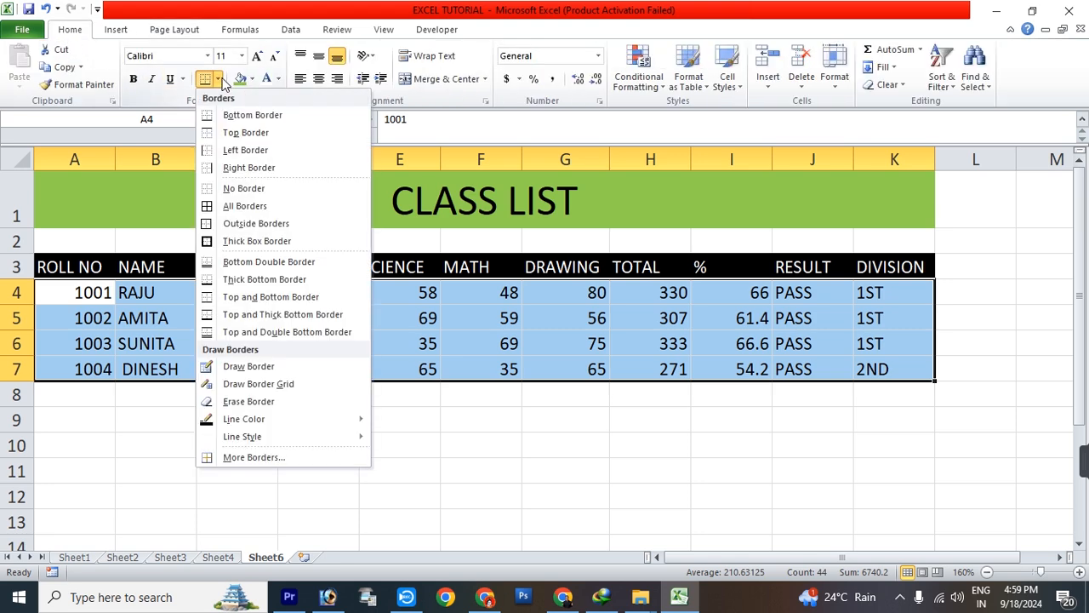
{"action": "left_click", "coordinate": [241, 211]}
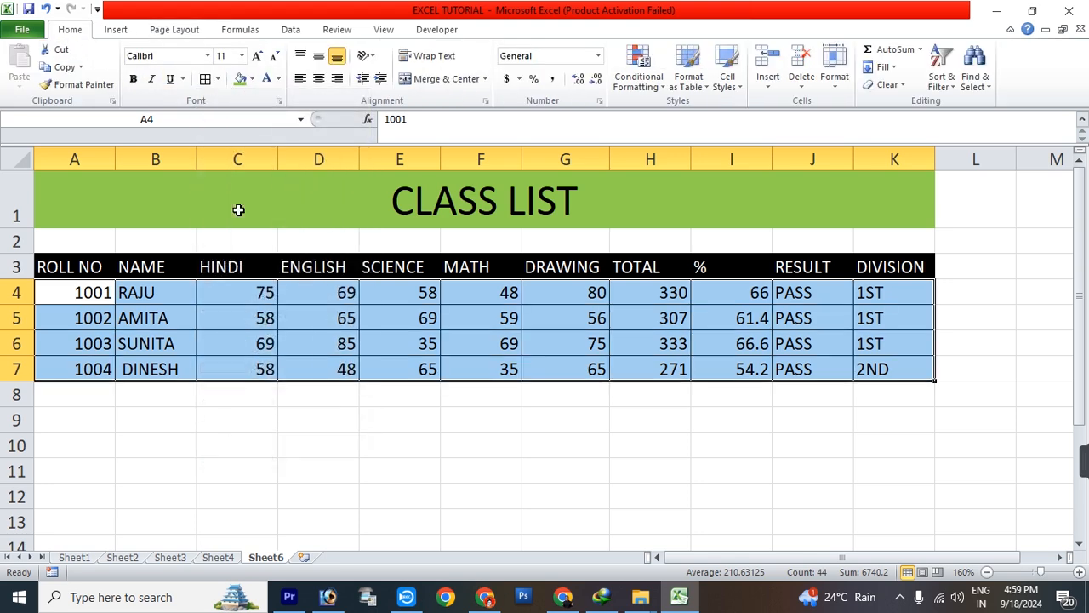
{"action": "left_click", "coordinate": [489, 491]}
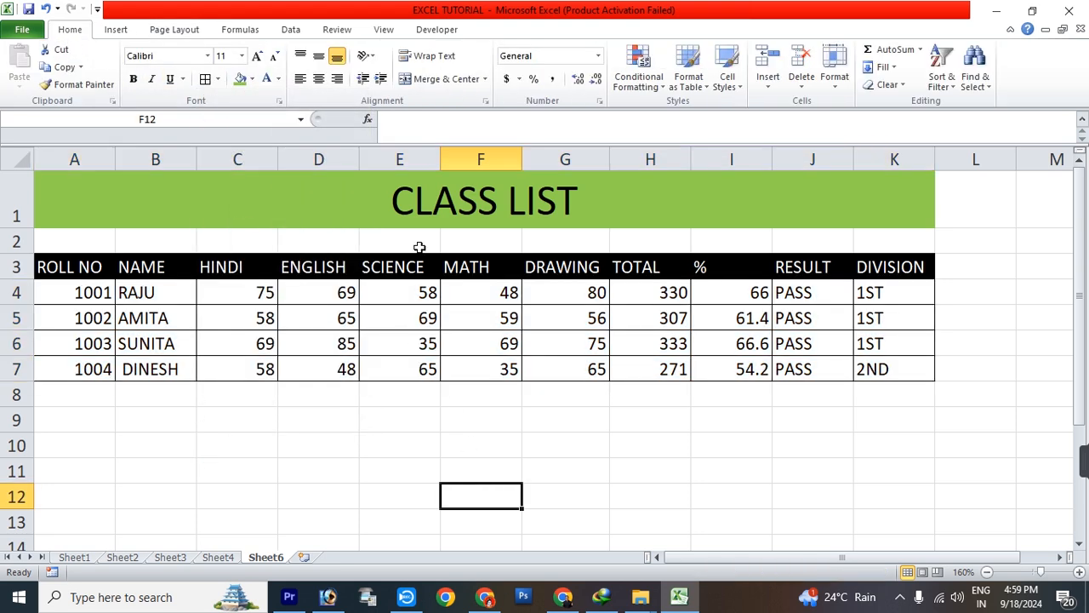
Step: Review the bordered landscape class list in the print preview, then go back to the worksheet
{"action": "left_click", "coordinate": [22, 29]}
{"action": "left_click", "coordinate": [27, 240]}
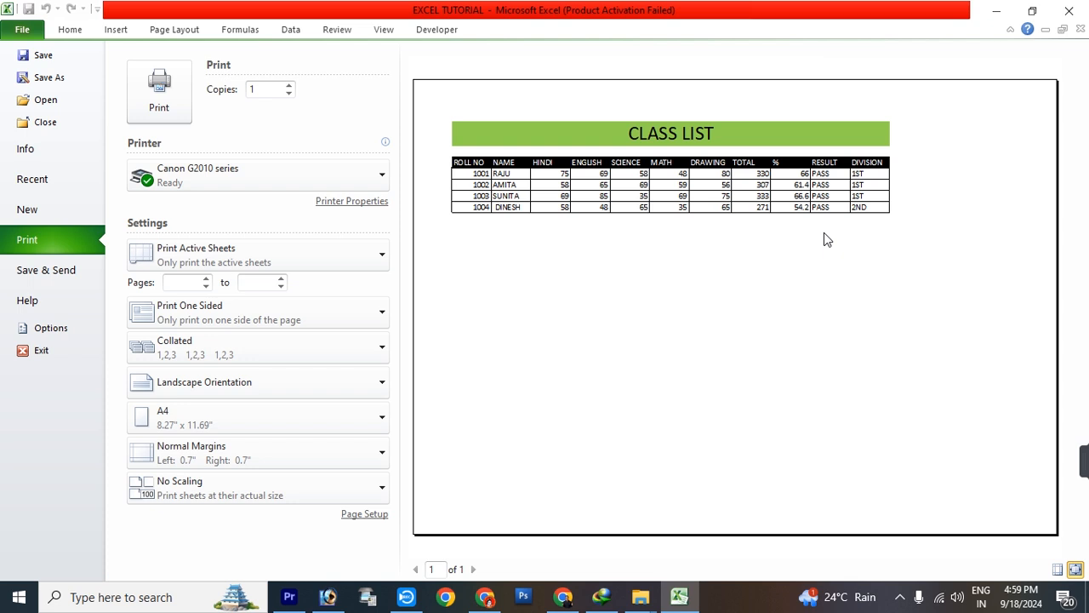
{"action": "key", "text": "Escape"}
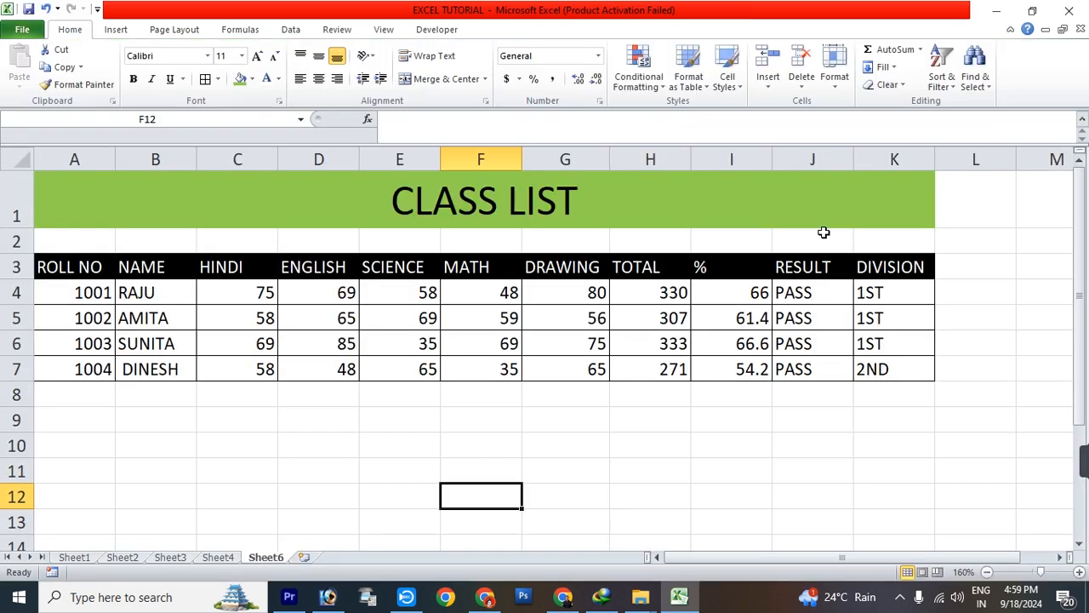